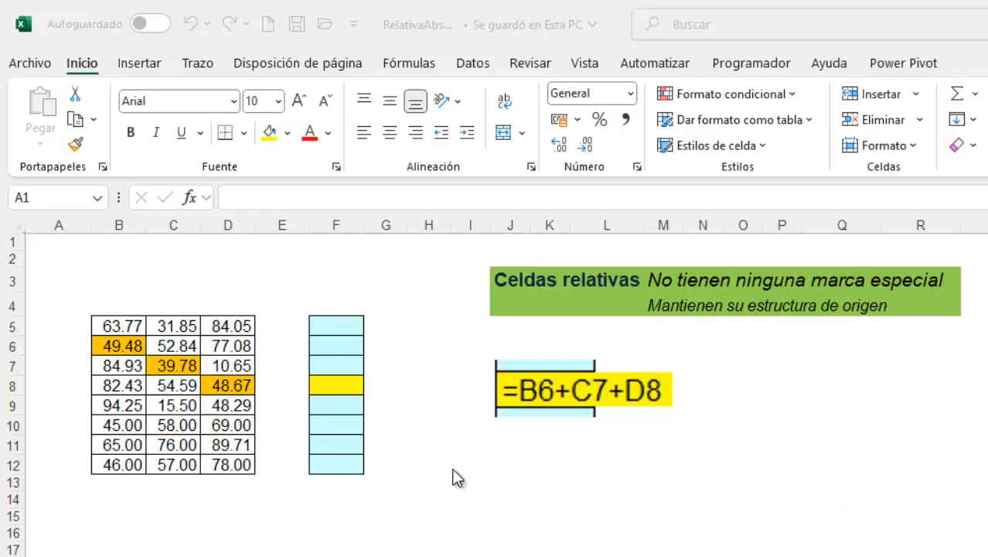
Step: Enter the relative formula =B6+C7+D8 in cell F8
click(339, 384)
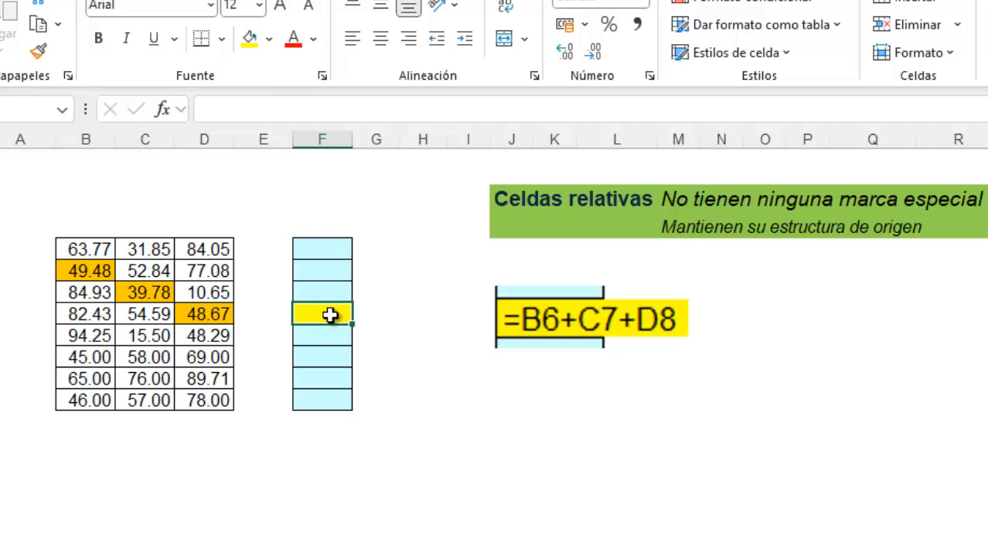
text(=)
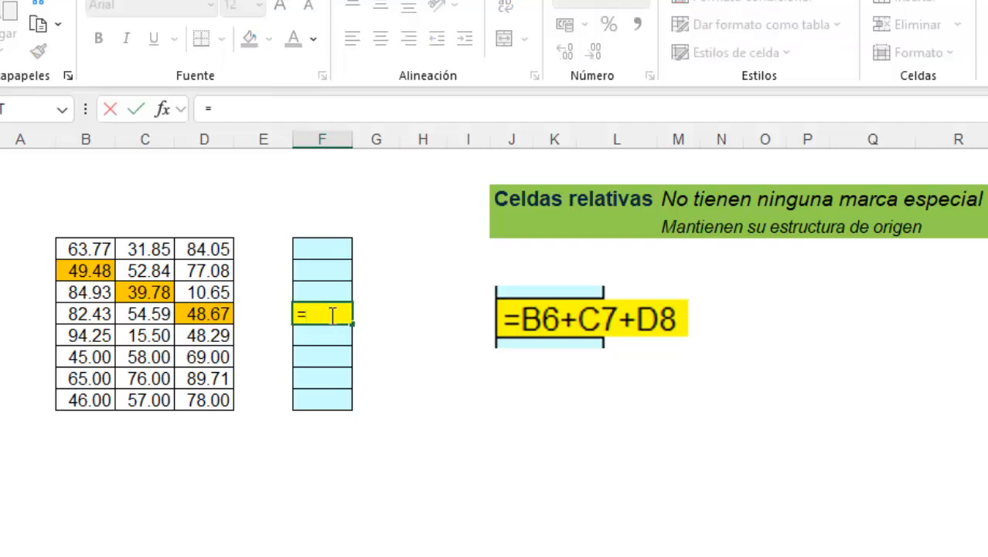
click(89, 270)
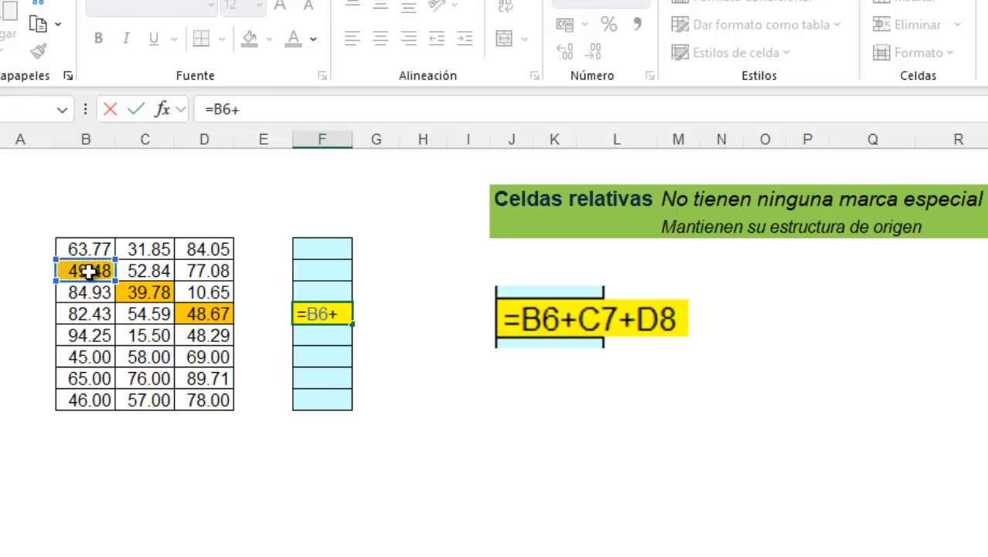
click(149, 293)
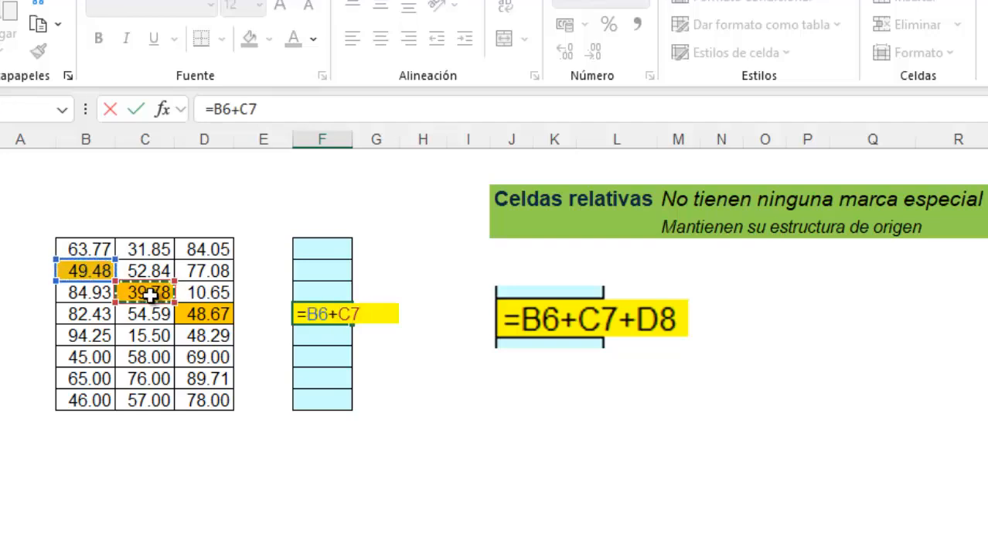
text(+)
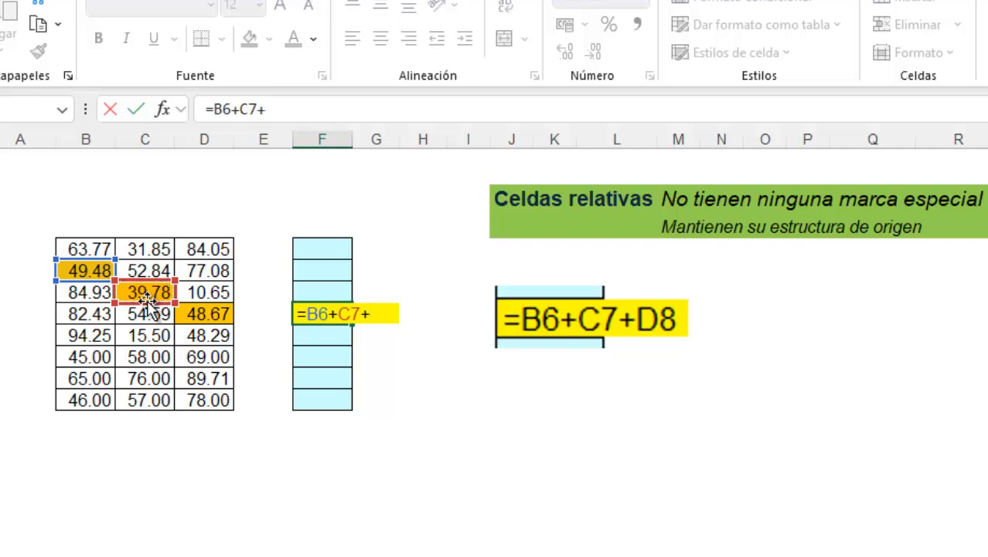
click(207, 312)
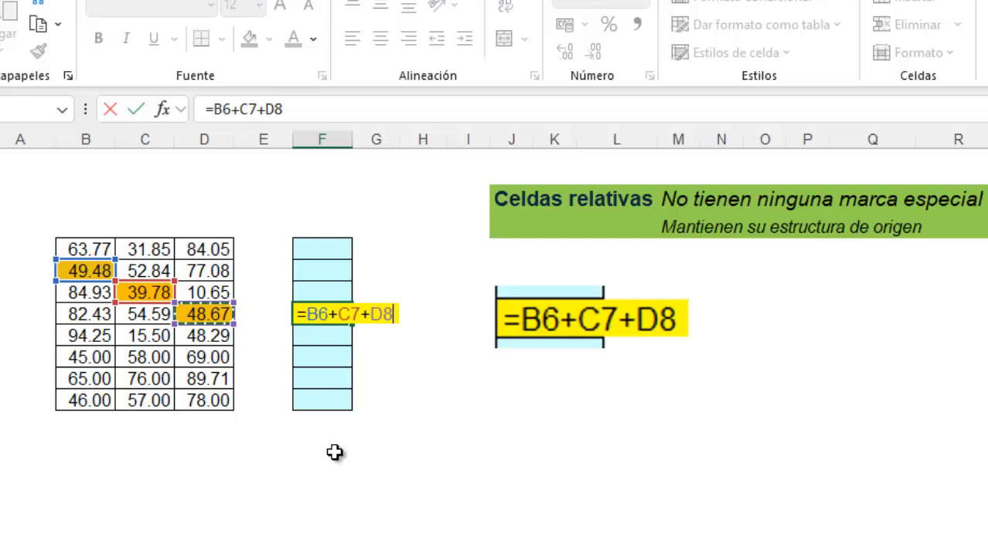
key(Return)
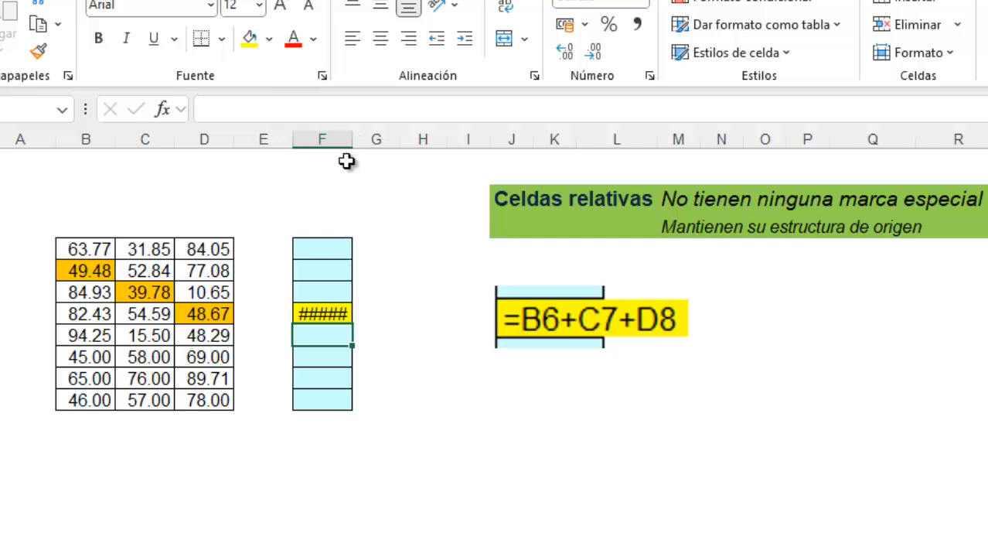
Step: Adjust the width of column F so the result in F8 fits in the cell
click(322, 308)
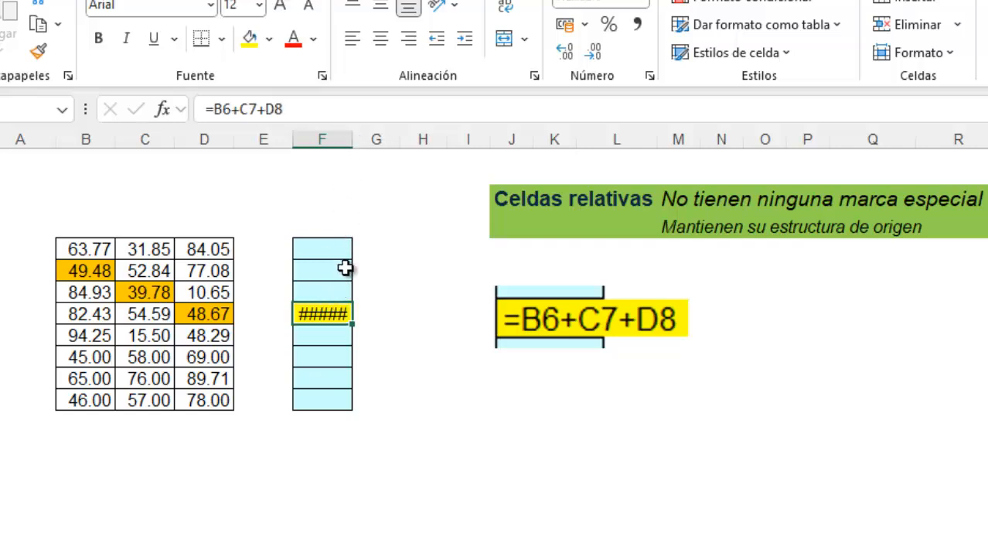
drag(351, 140, 331, 145)
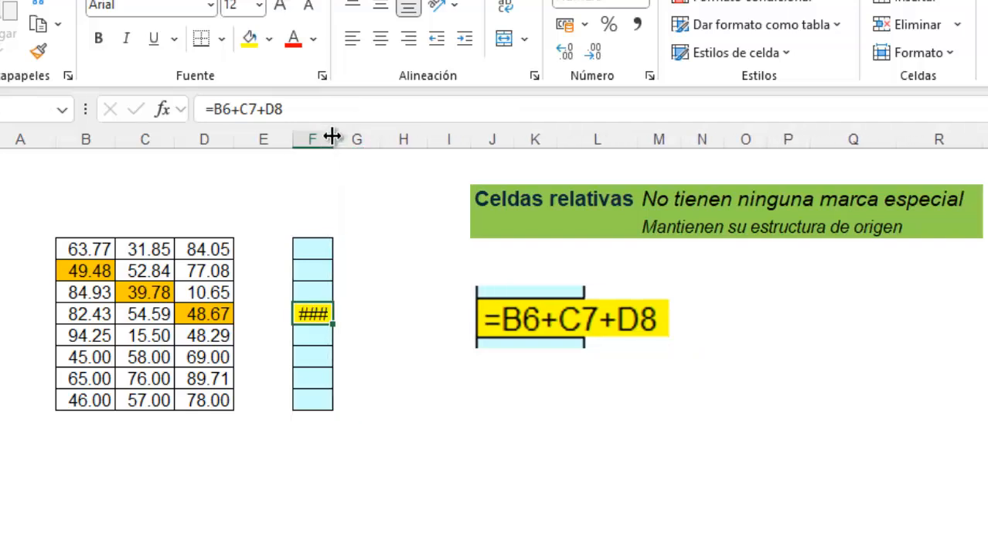
drag(332, 137, 359, 143)
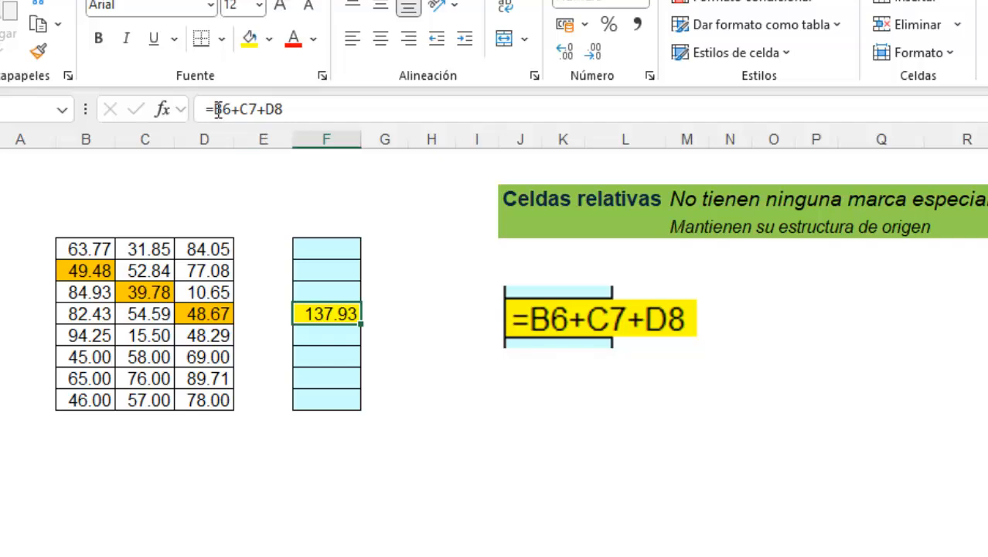
Step: Review the formula in F8, copy it down to F9 and inspect the copied cell references
drag(216, 109, 285, 109)
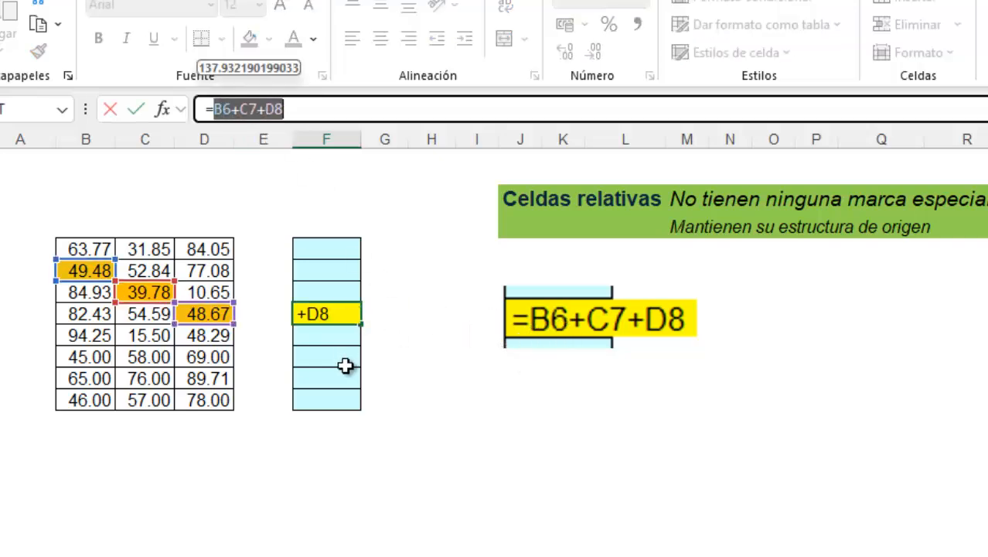
key(Escape)
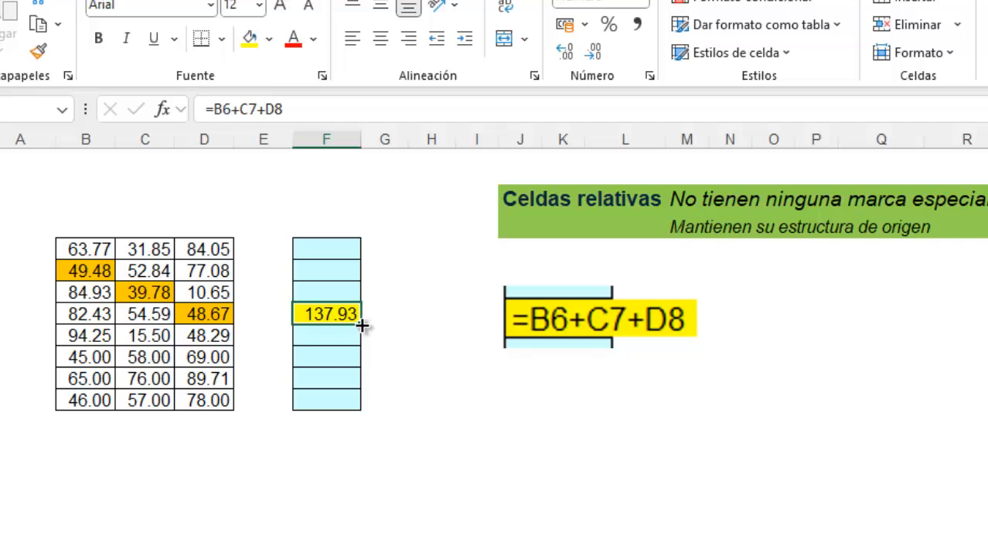
mouse_move(360, 331)
mouse_down()
mouse_move(354, 338)
mouse_move(366, 345)
mouse_up()
click(339, 341)
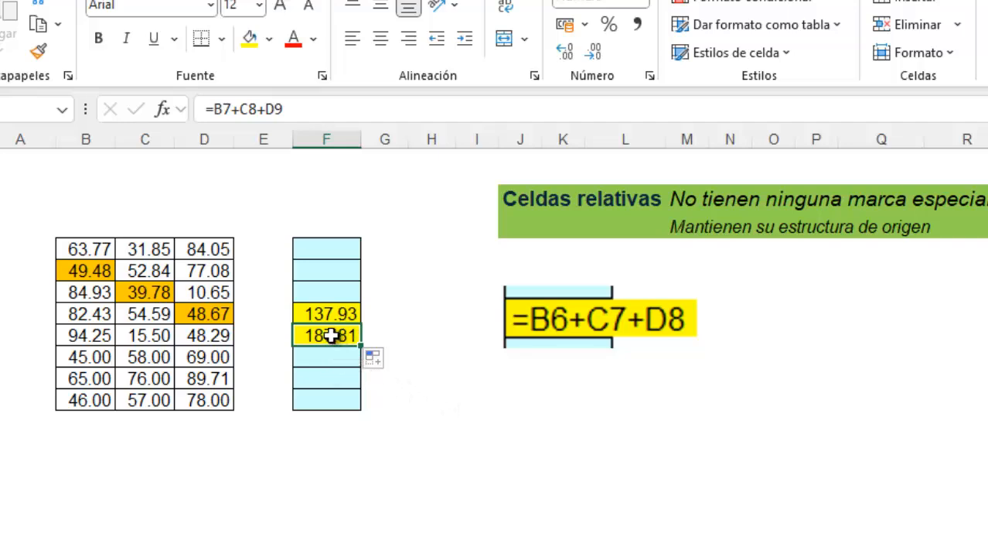
double_click(331, 335)
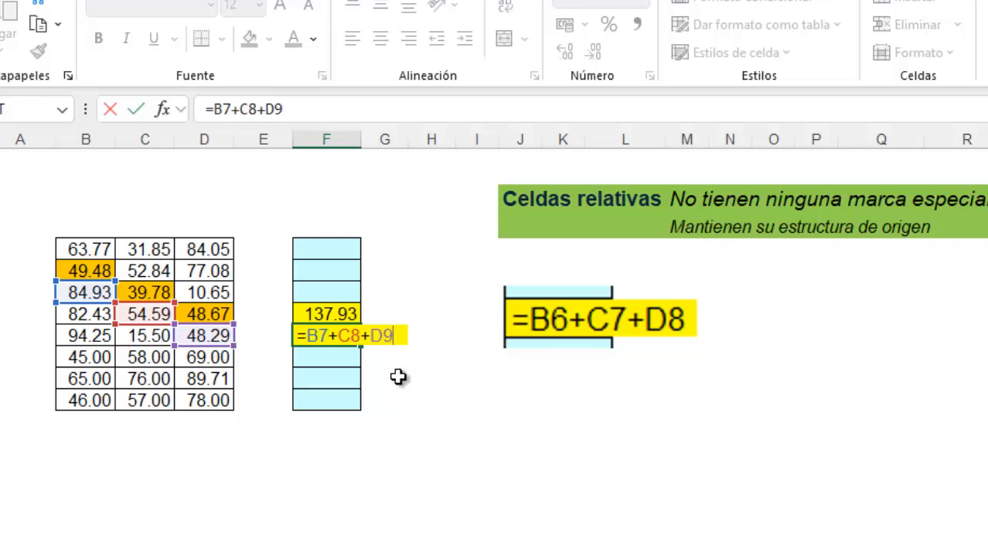
key(Return)
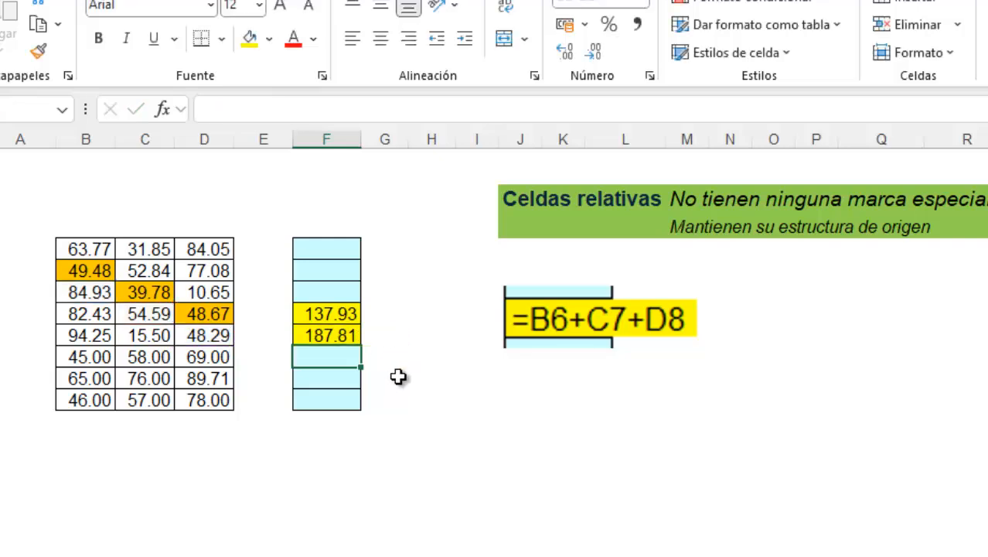
Step: Copy the formula from F9 down to F10 and inspect the cells it refers to
click(333, 337)
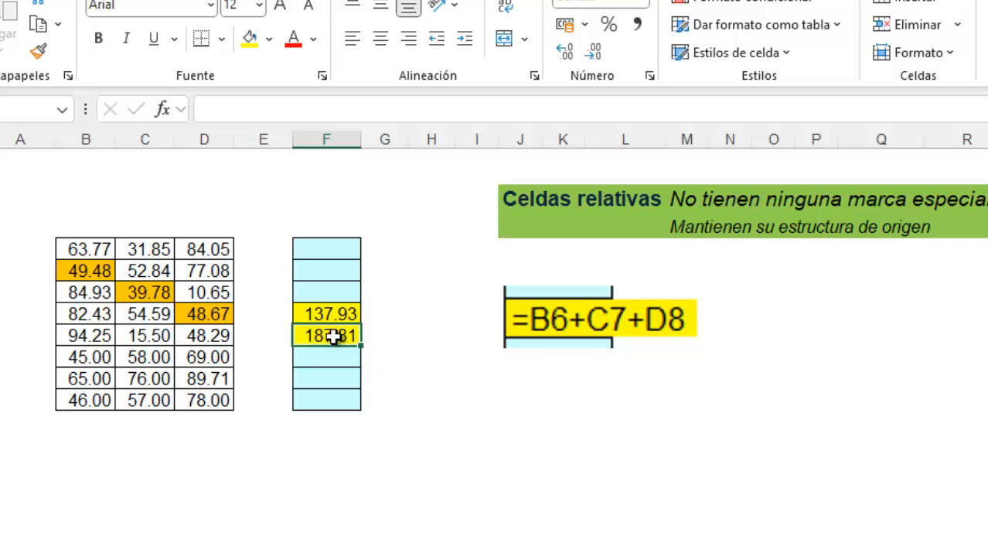
drag(359, 346, 360, 366)
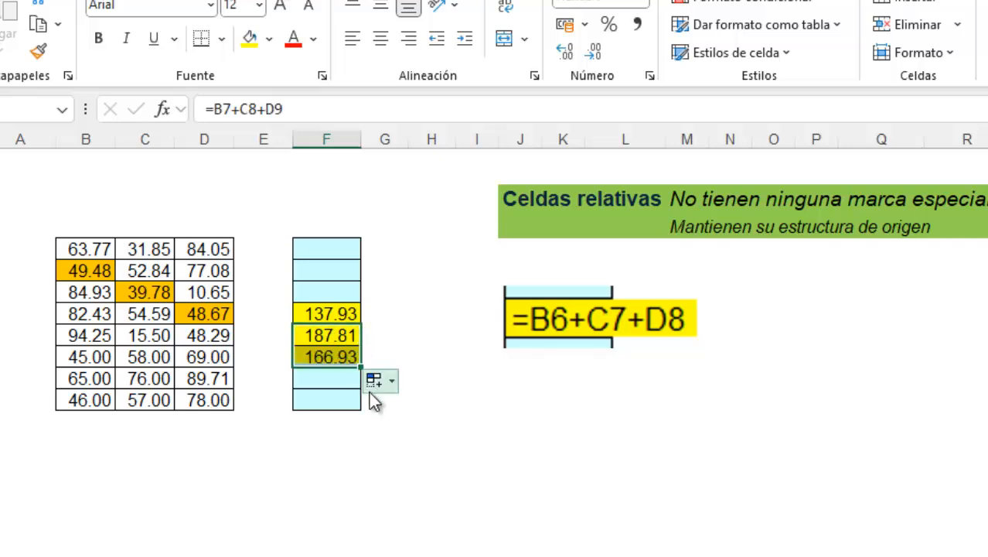
click(341, 357)
double_click(340, 357)
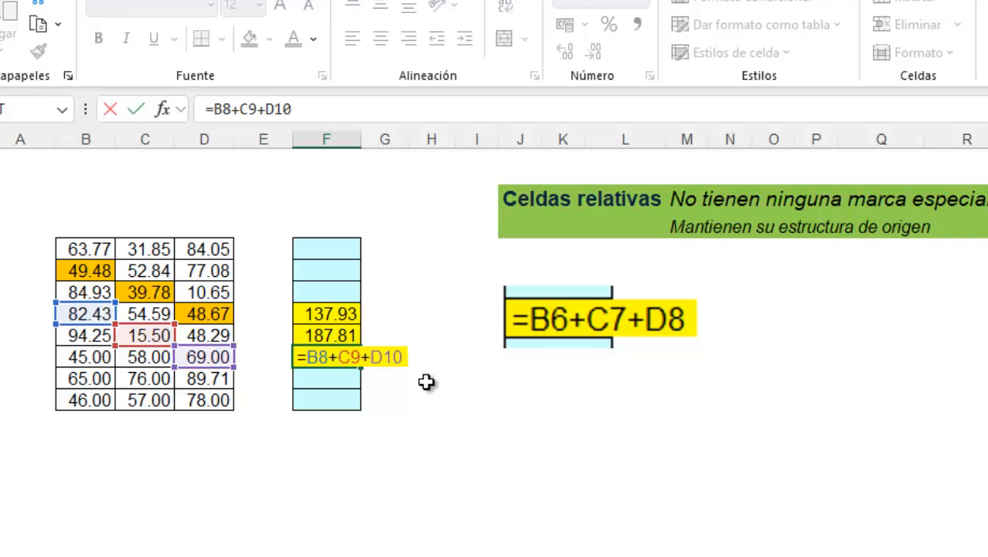
key(Return)
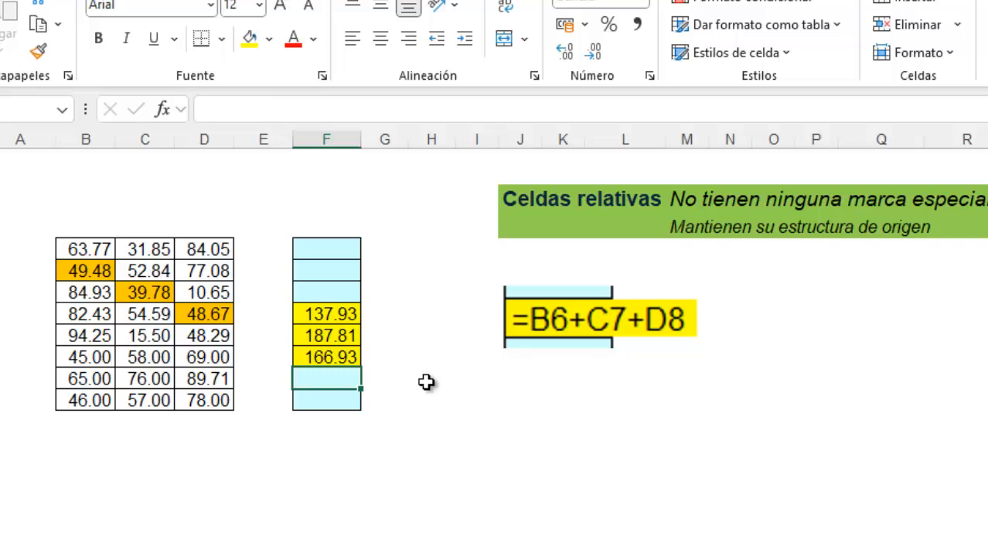
Step: Fill the formula from F10 down to F12 and from F8 up to F5
click(348, 353)
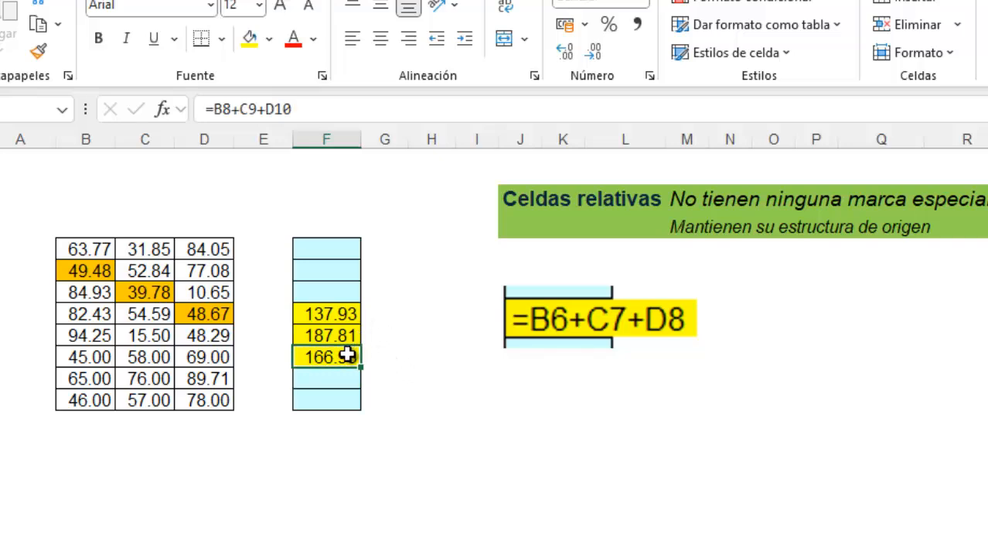
drag(362, 366, 362, 410)
click(356, 315)
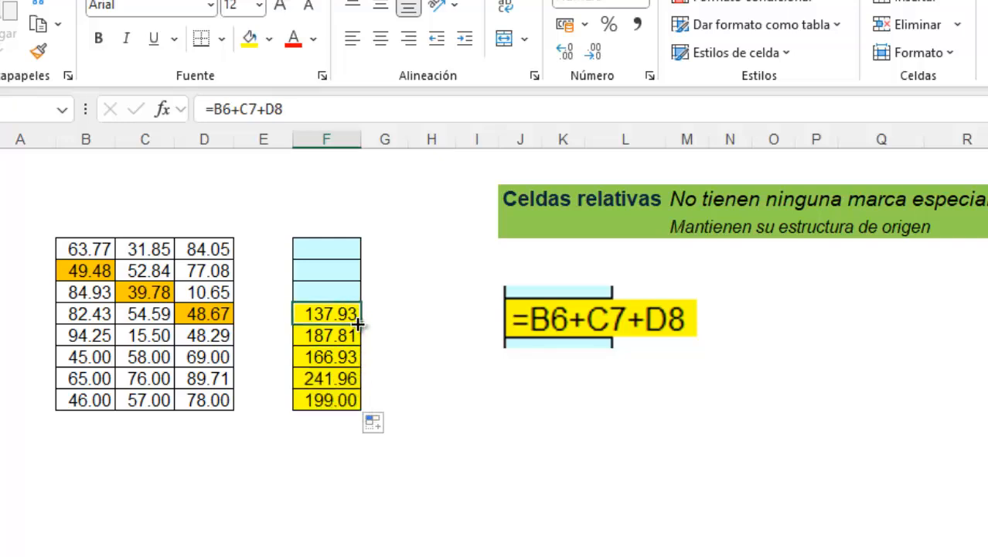
drag(362, 327, 363, 255)
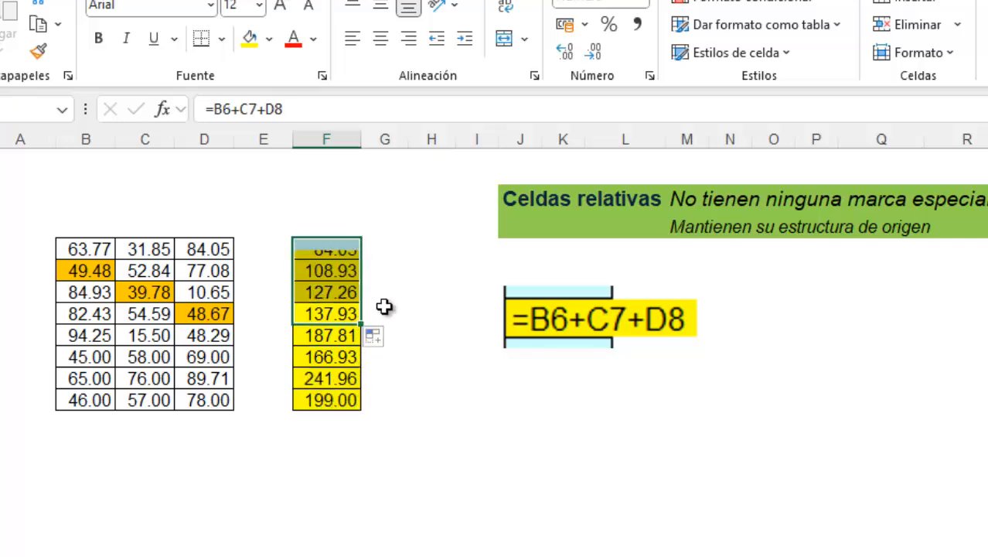
Step: Inspect which cells the copied formula in F5 refers to
click(342, 248)
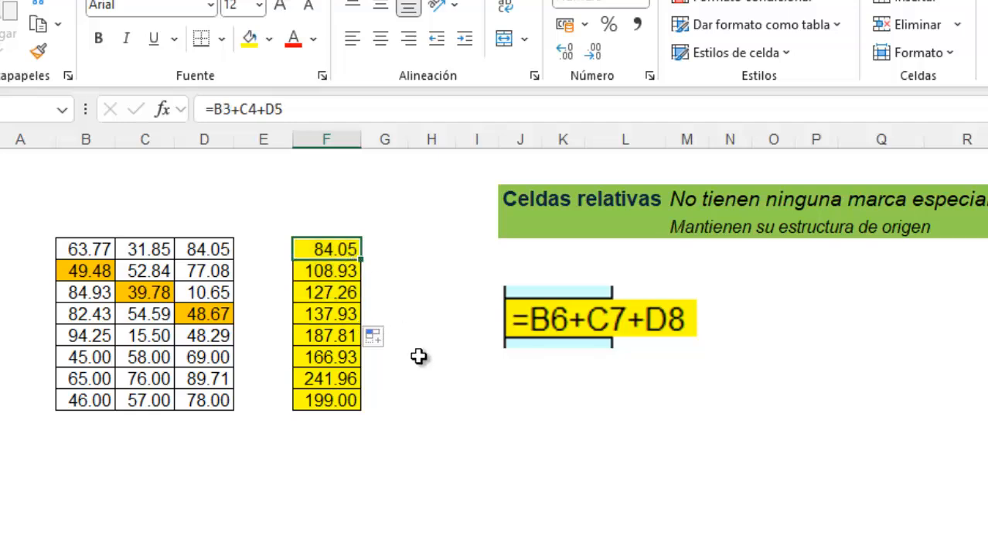
double_click(333, 249)
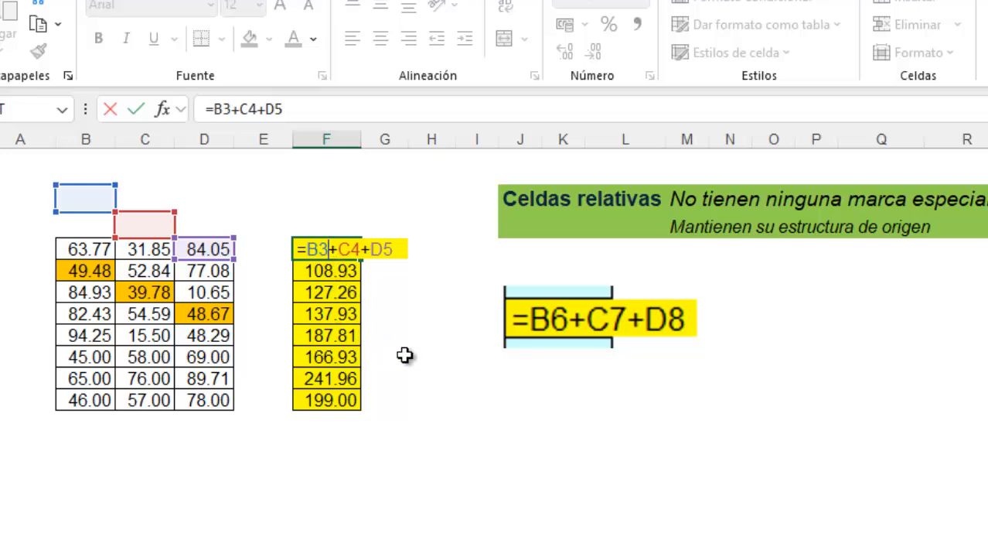
key(Return)
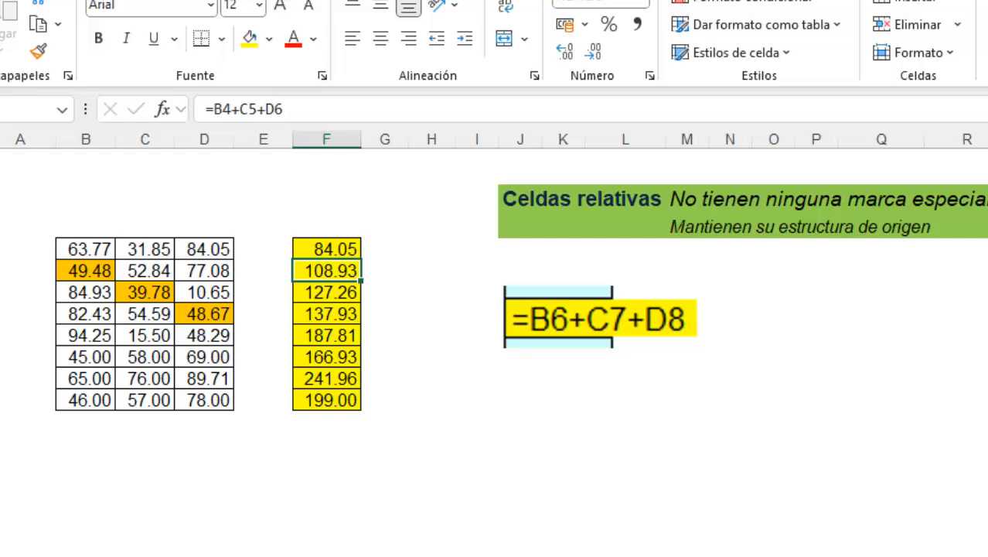
Step: On the sheet titled COPIA SIMPLE O RELATIVA, insert AutoSum formulas across F7:G13, starting with =SUMA(B7:E7) in F7
click(246, 555)
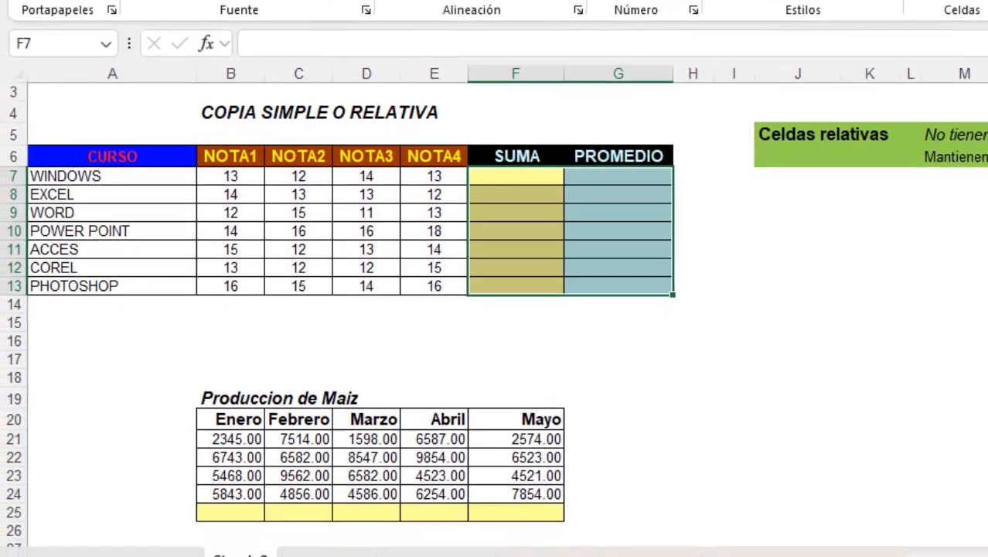
click(970, 17)
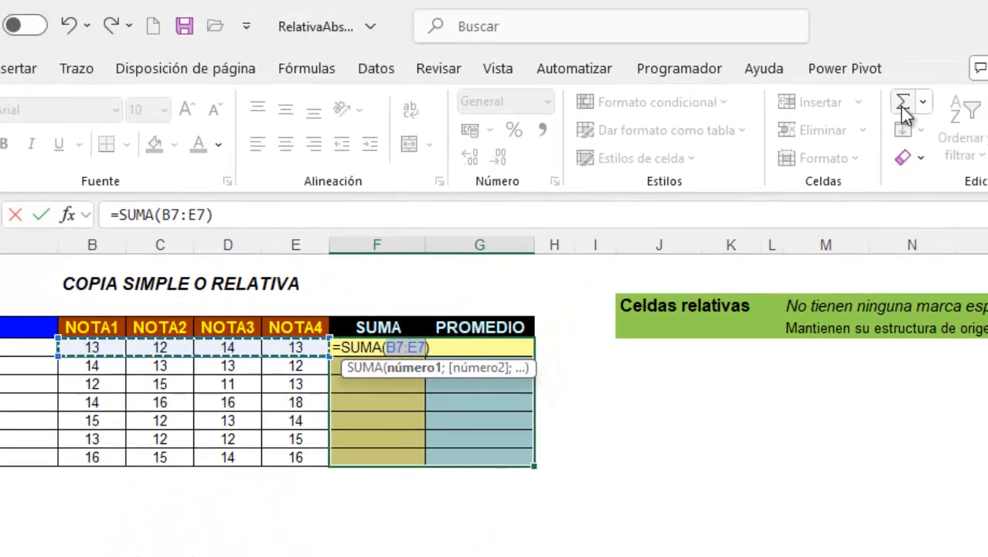
click(902, 106)
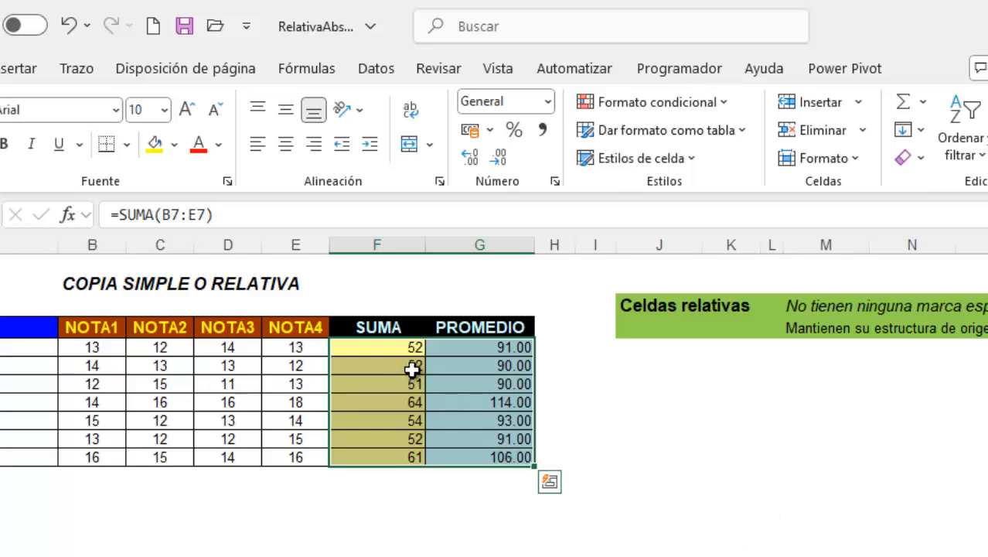
Step: Clear the sum formulas from F8:G13 and from G7, keeping only the one in F7
click(477, 349)
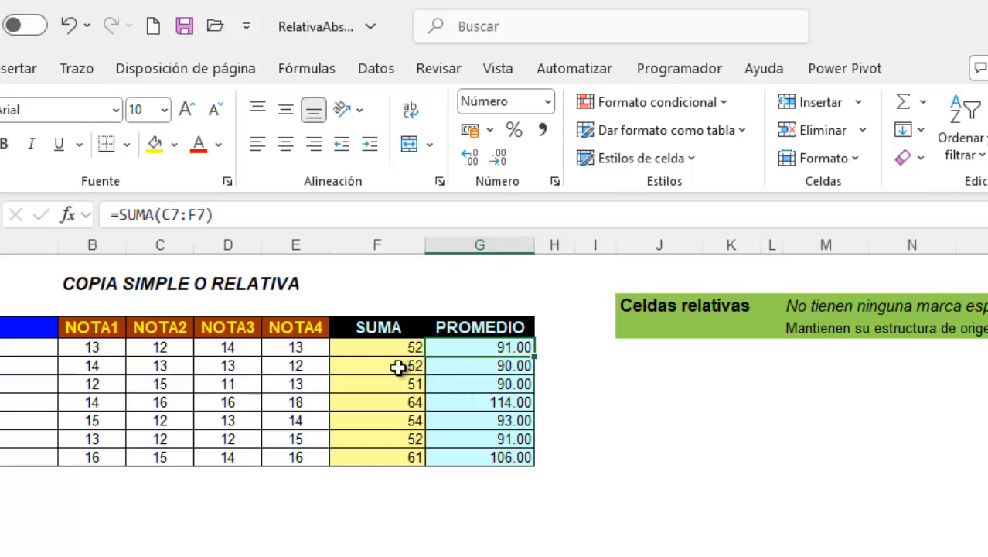
drag(397, 368, 456, 461)
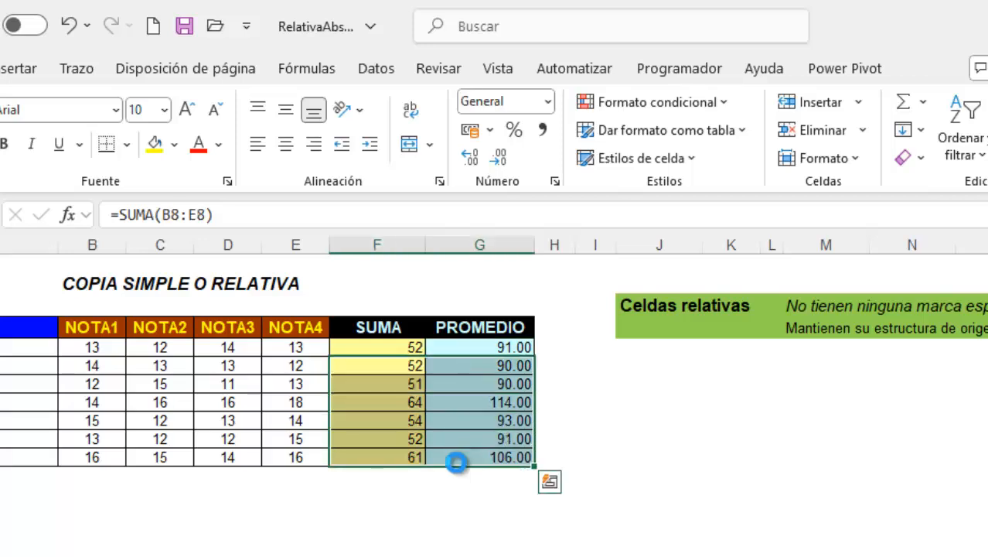
key(Delete)
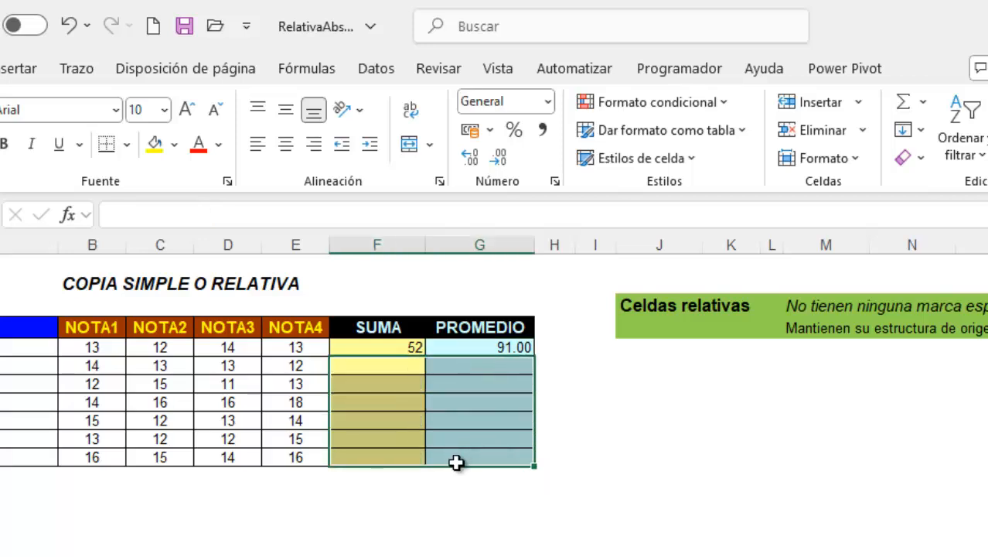
click(503, 340)
key(Delete)
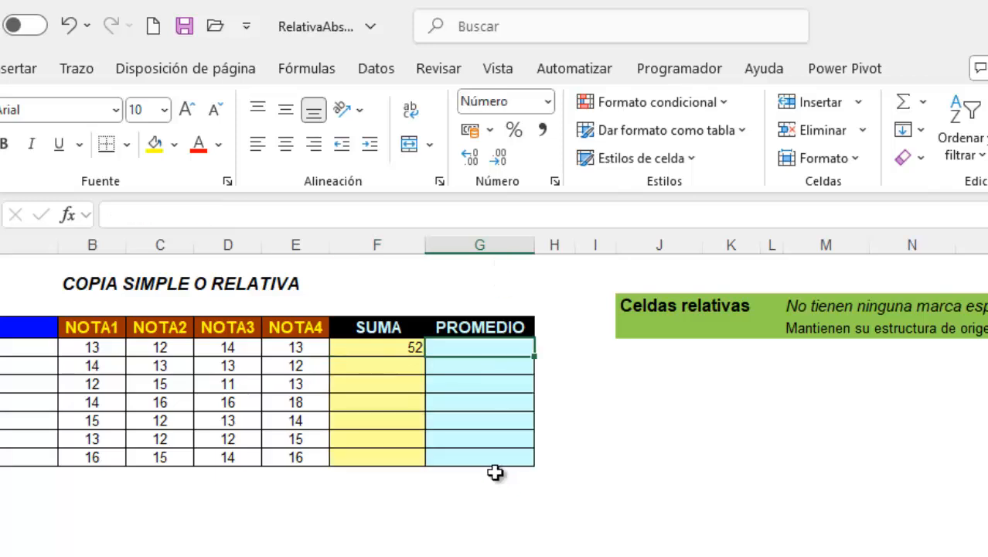
Step: Enter the average formula =PROMEDIO(B7:E7) in G7, covering only the four grades and not the SUMA column
click(407, 345)
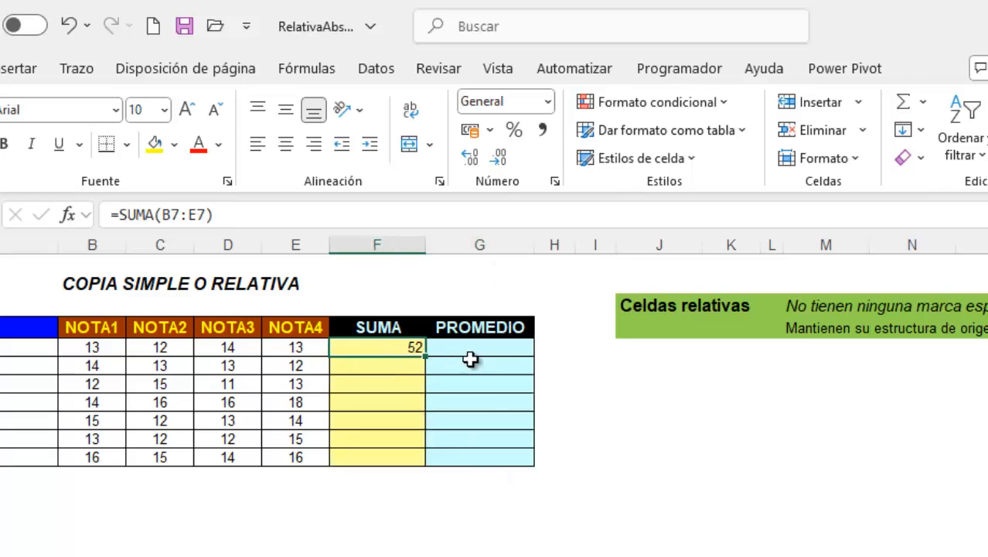
click(487, 350)
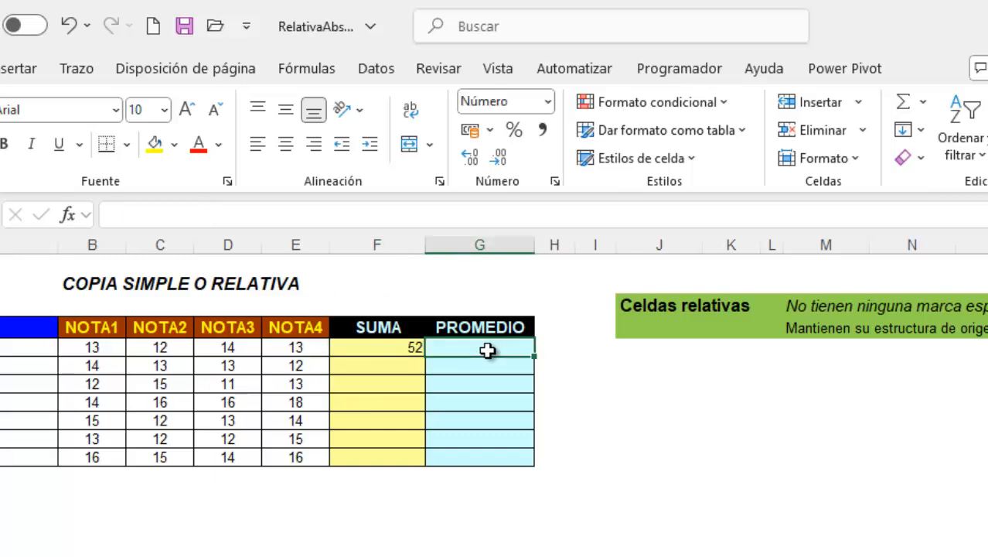
click(923, 102)
click(921, 161)
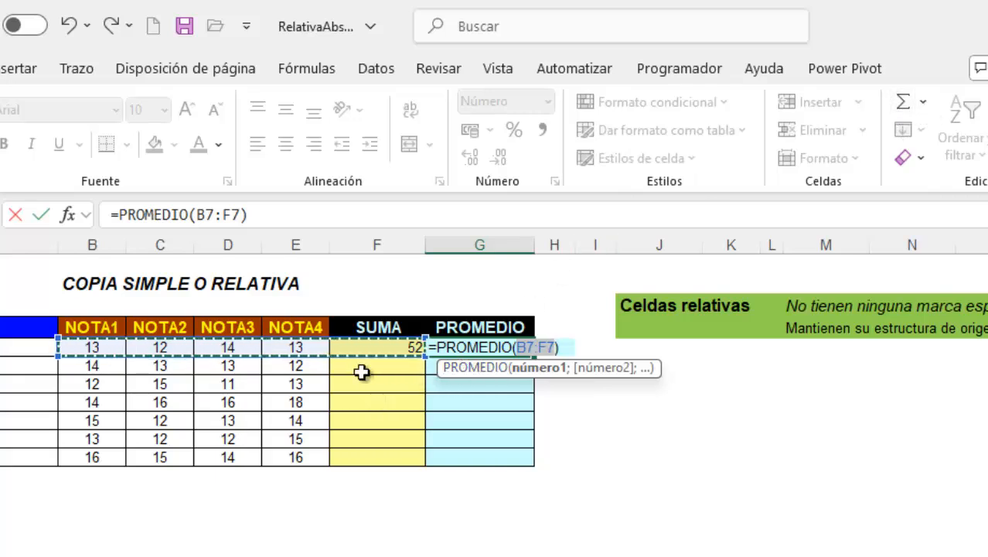
drag(94, 346, 268, 351)
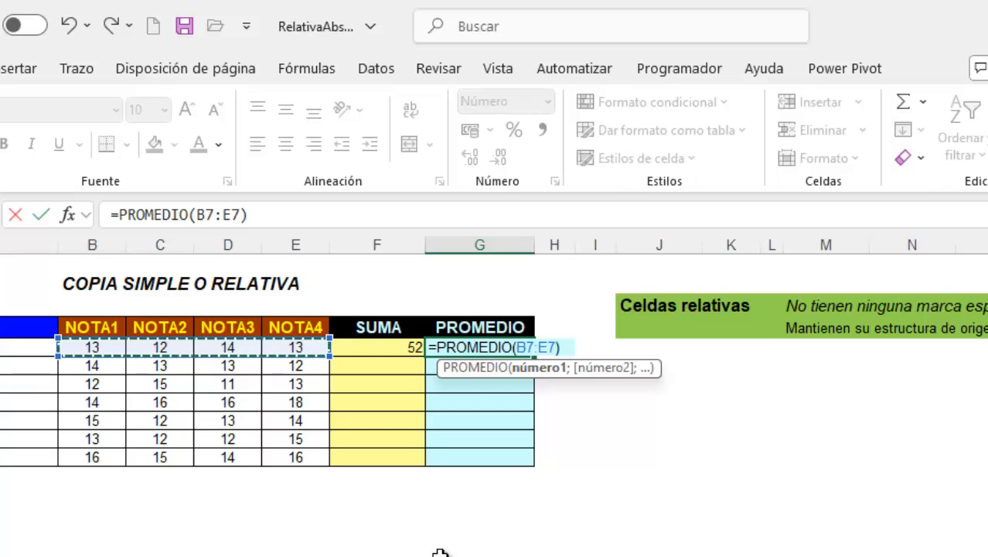
key(Return)
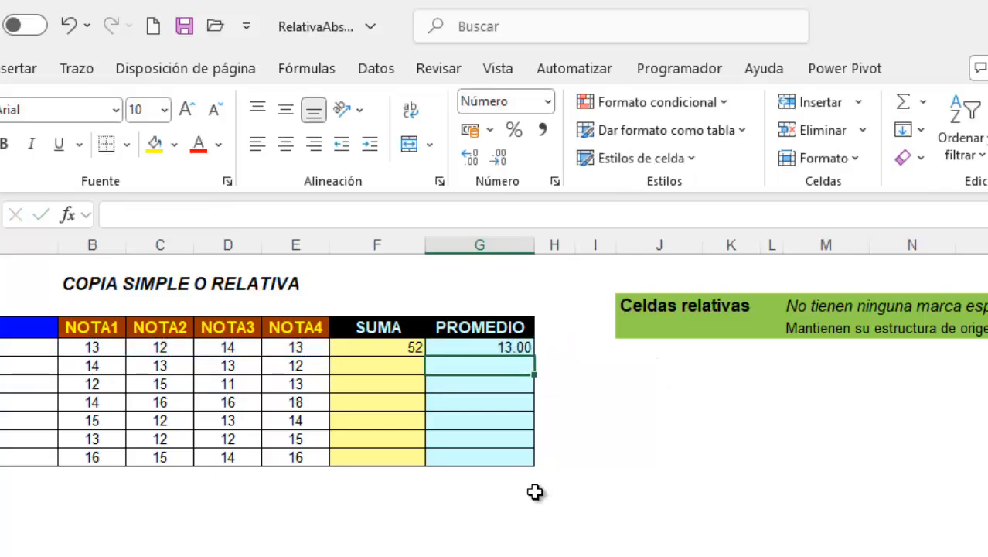
Step: Fill the sum and average formulas from F7:G7 down to row 13
click(371, 347)
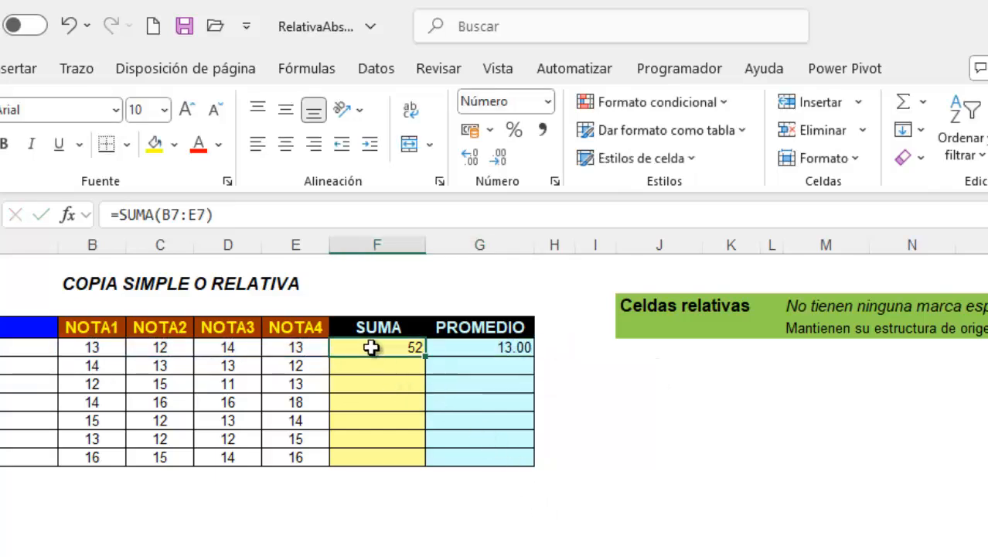
drag(371, 347, 463, 354)
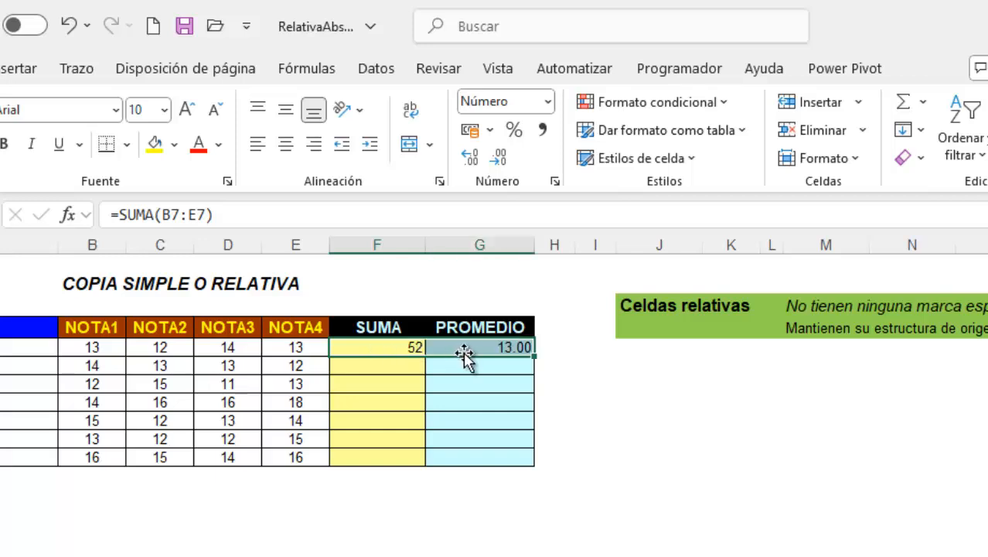
drag(534, 358, 537, 462)
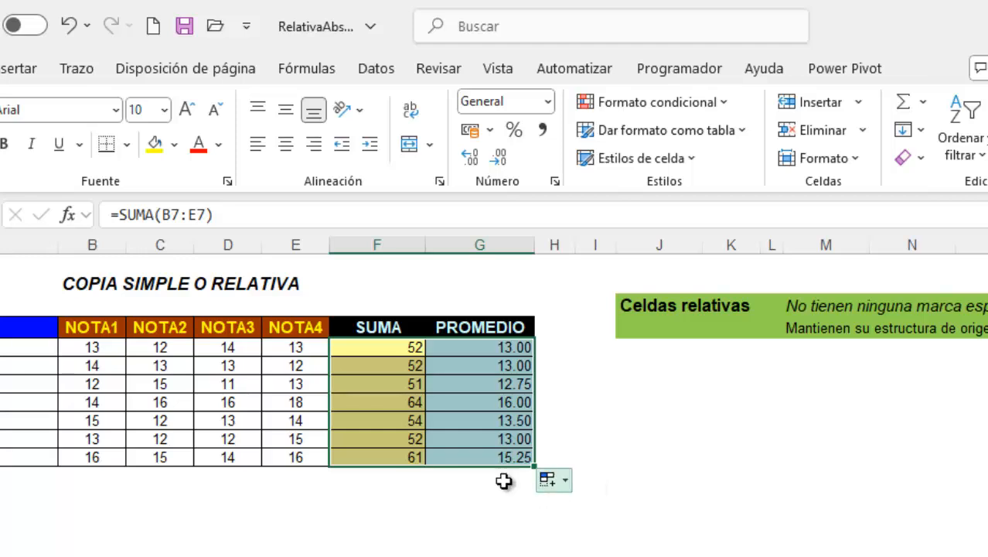
Step: Compare the cell ranges used by the SUMA and PROMEDIO formulas in rows 7 and 13
click(394, 347)
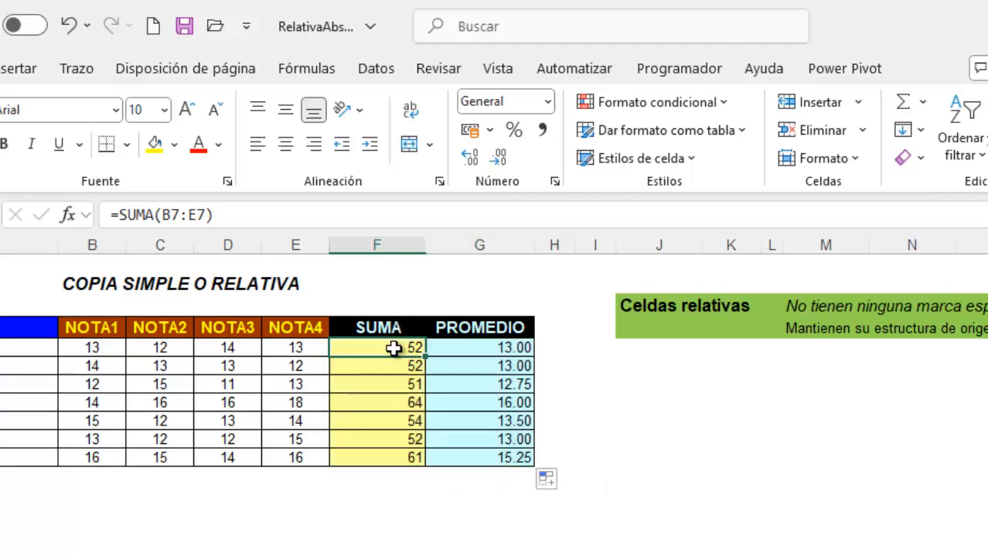
double_click(394, 347)
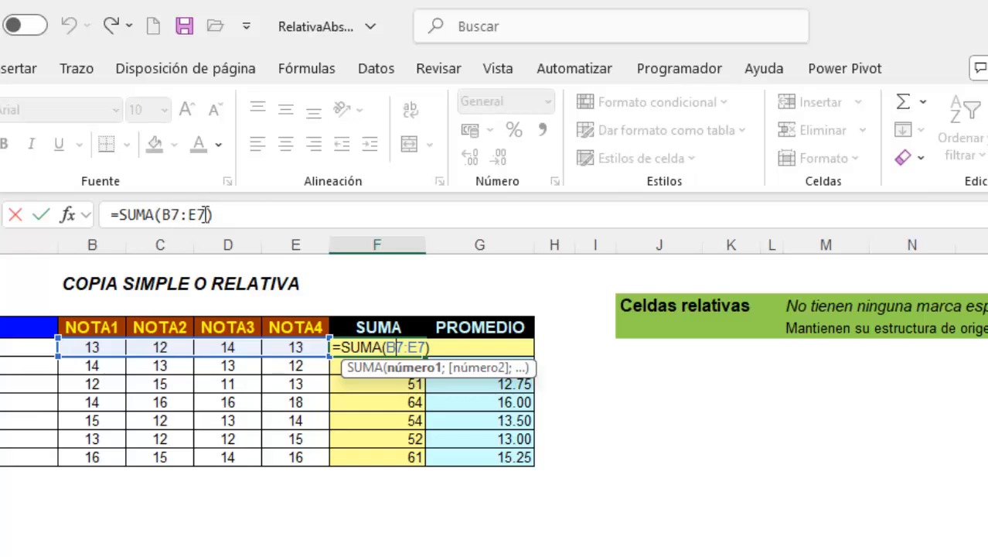
click(369, 457)
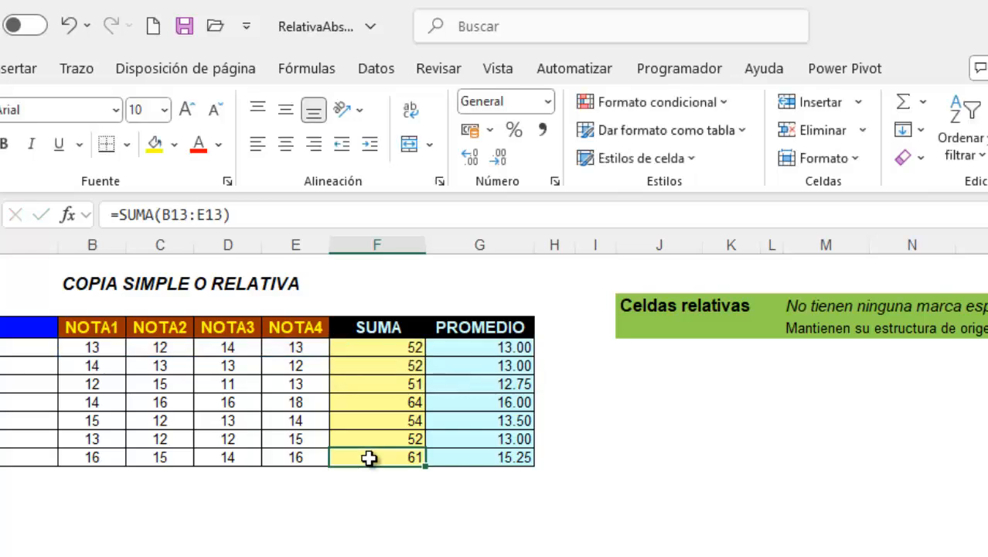
double_click(369, 458)
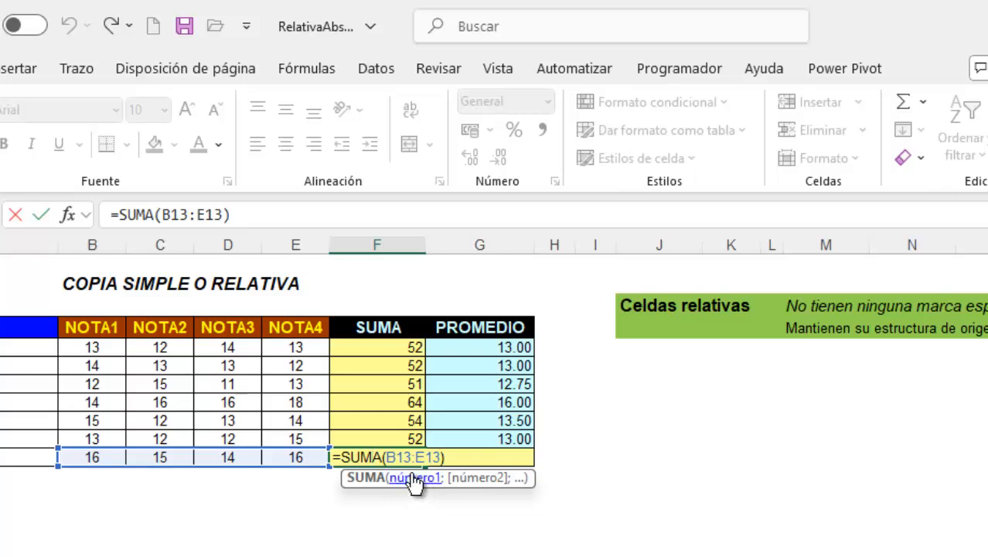
key(ctrl+Return)
click(490, 457)
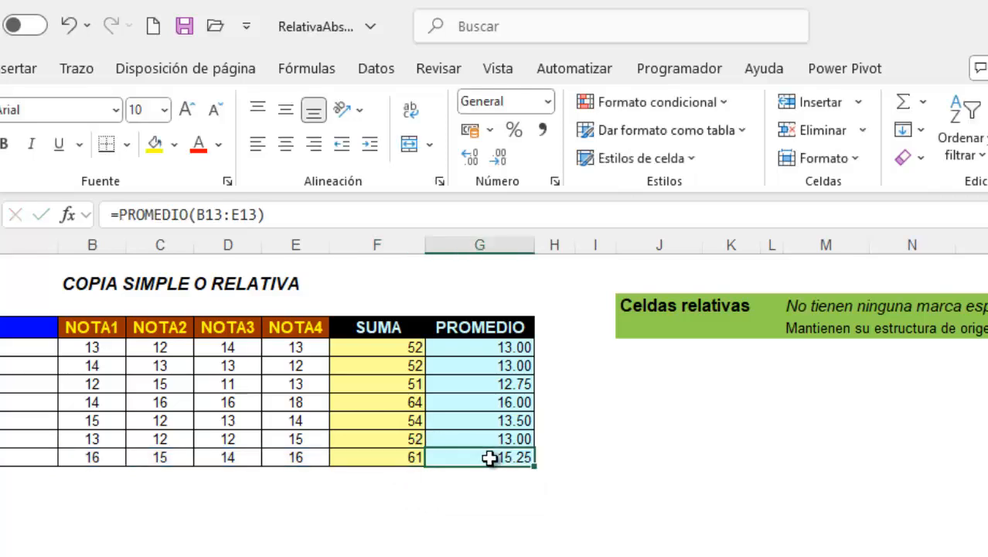
double_click(491, 456)
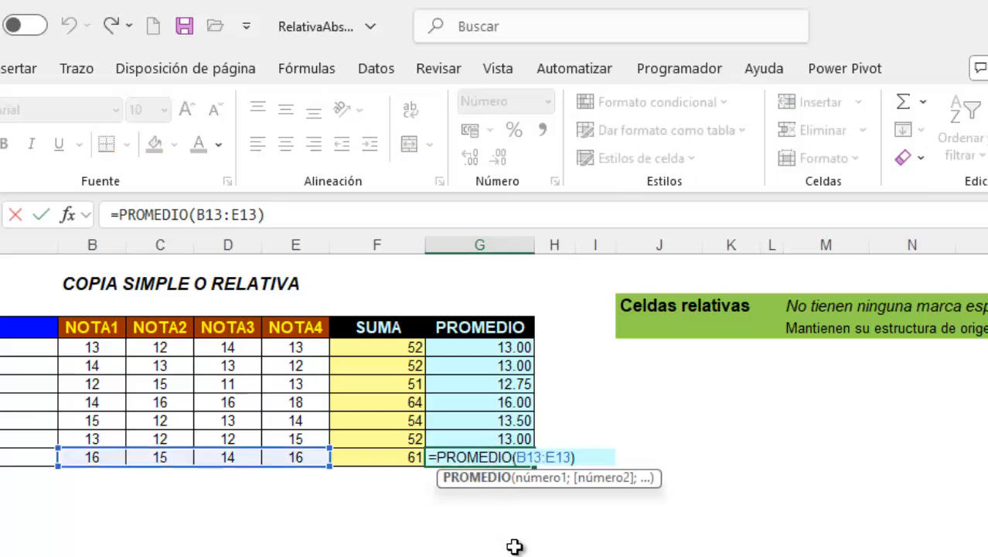
click(480, 348)
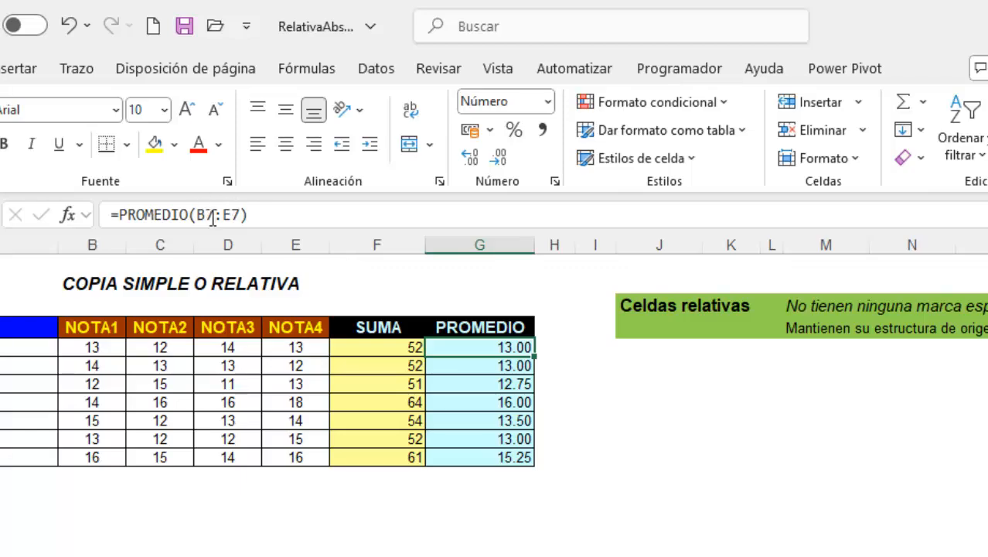
click(472, 454)
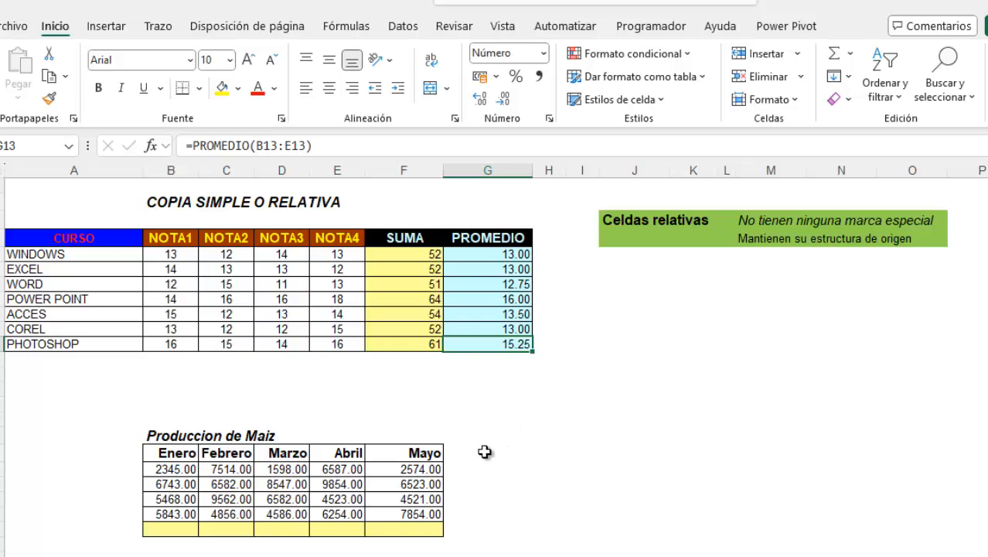
Step: Total the Enero column of the Produccion de Maiz table with =SUMA(B21:B24) in B25 and fill it across to F25
click(185, 530)
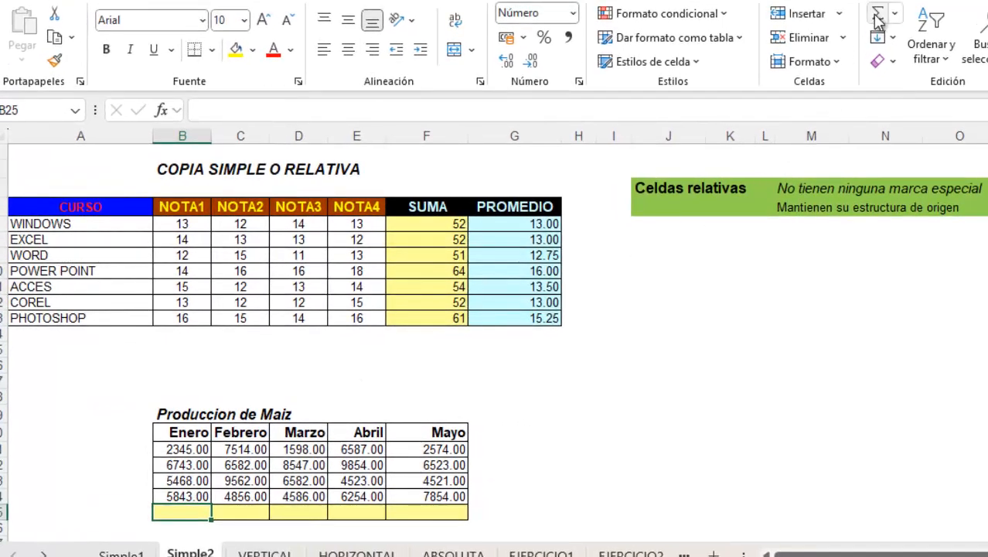
click(878, 21)
click(878, 22)
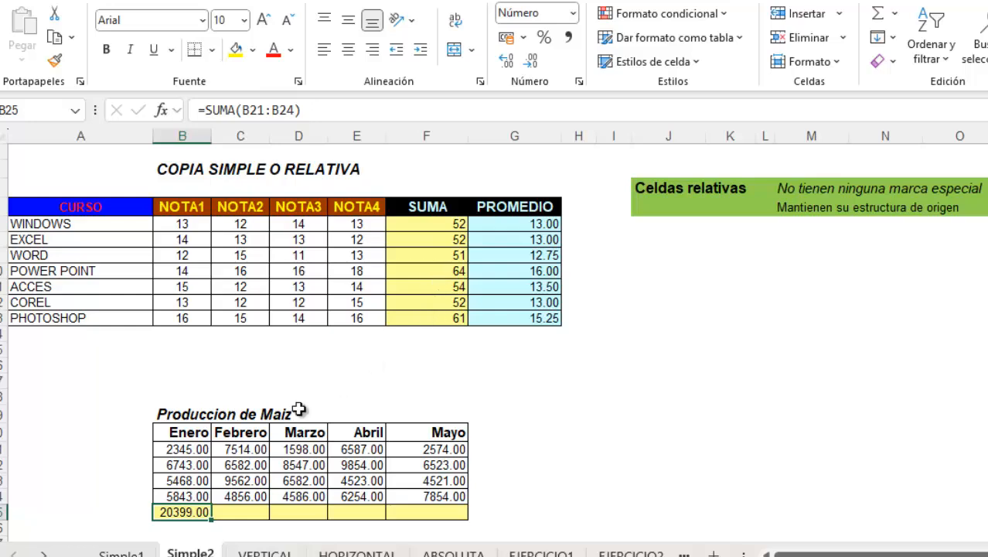
drag(213, 525, 448, 514)
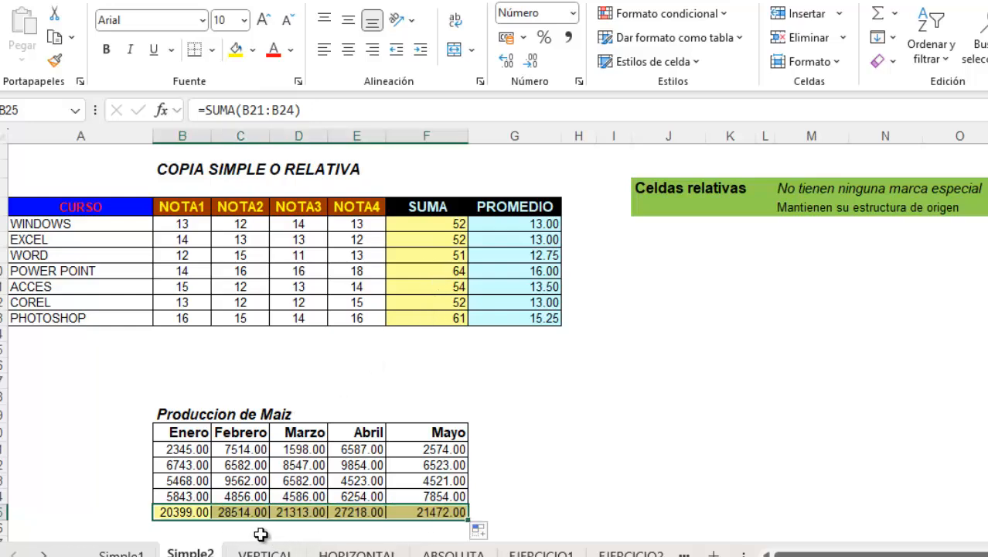
Step: Examine the ranges referenced by each monthly total formula from B25 to F25
click(198, 512)
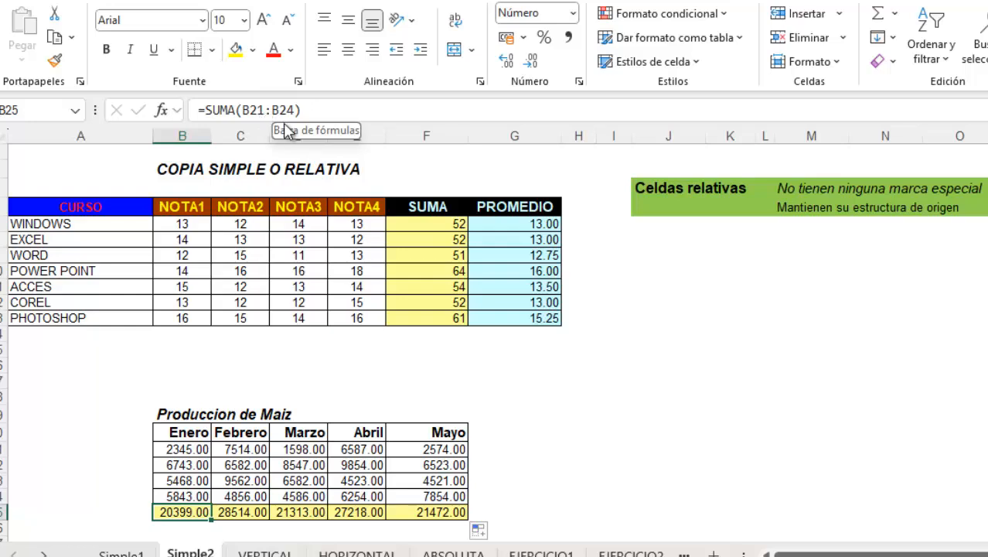
click(255, 511)
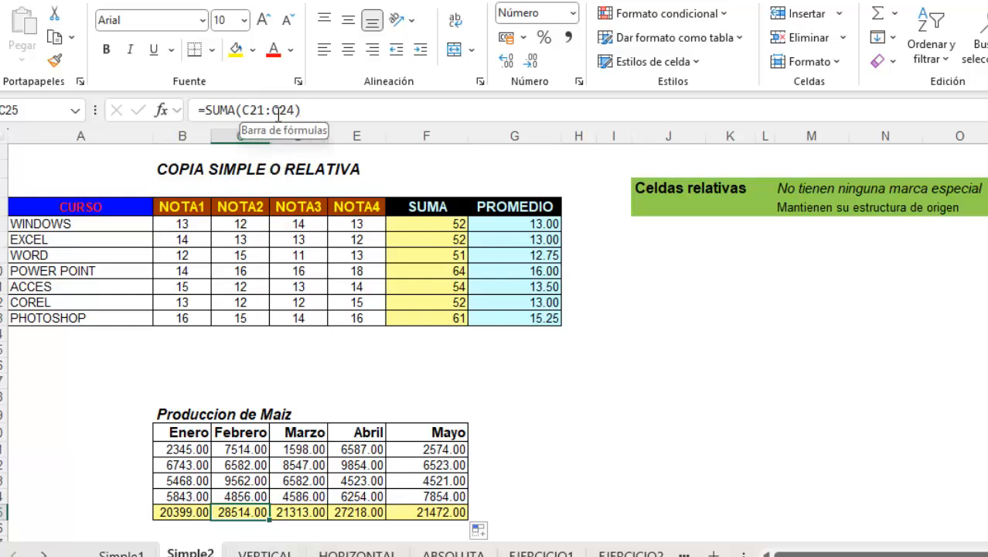
click(300, 512)
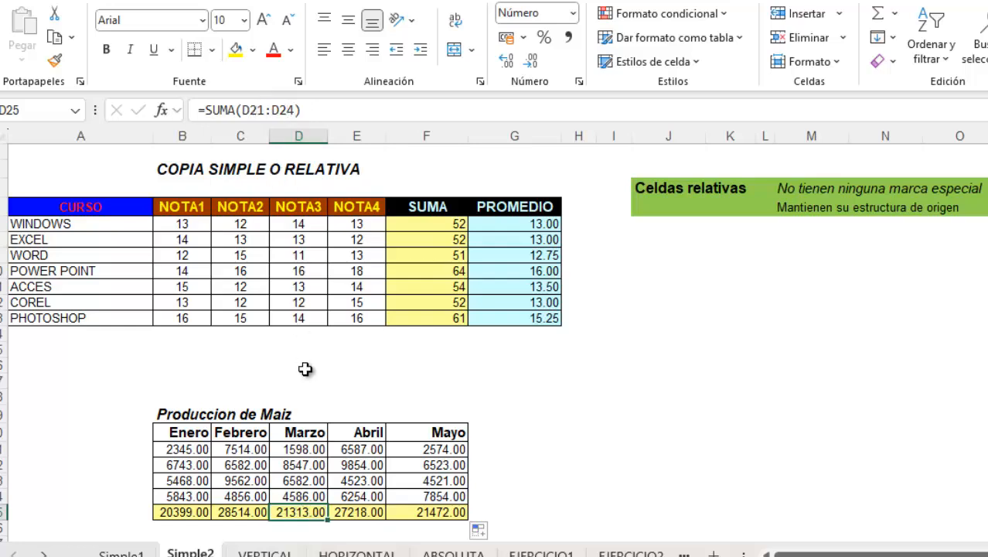
click(366, 512)
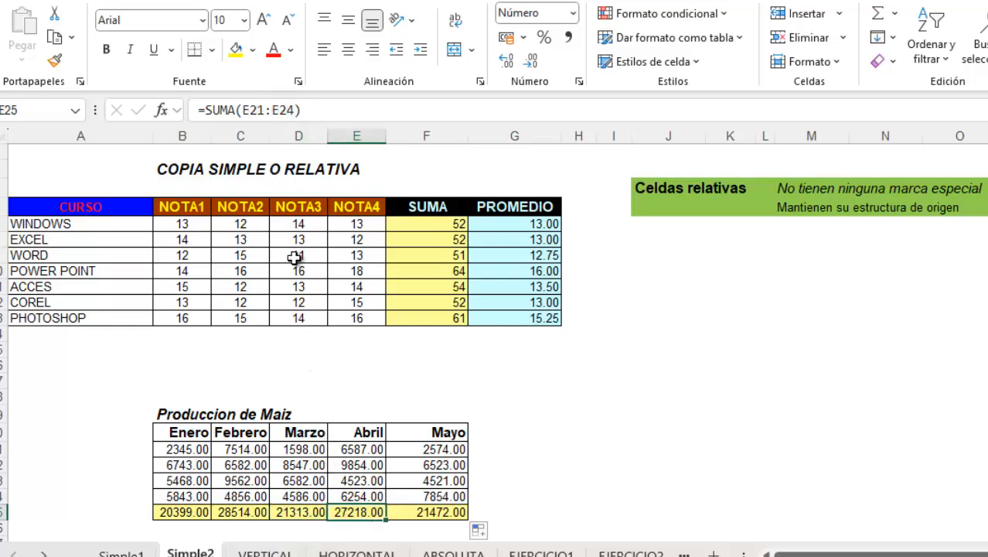
click(423, 514)
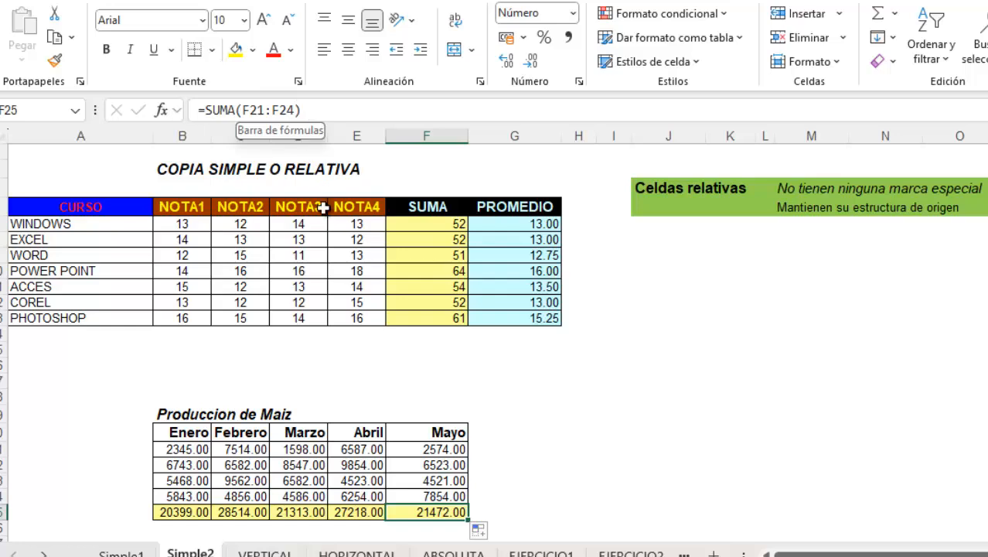
click(494, 506)
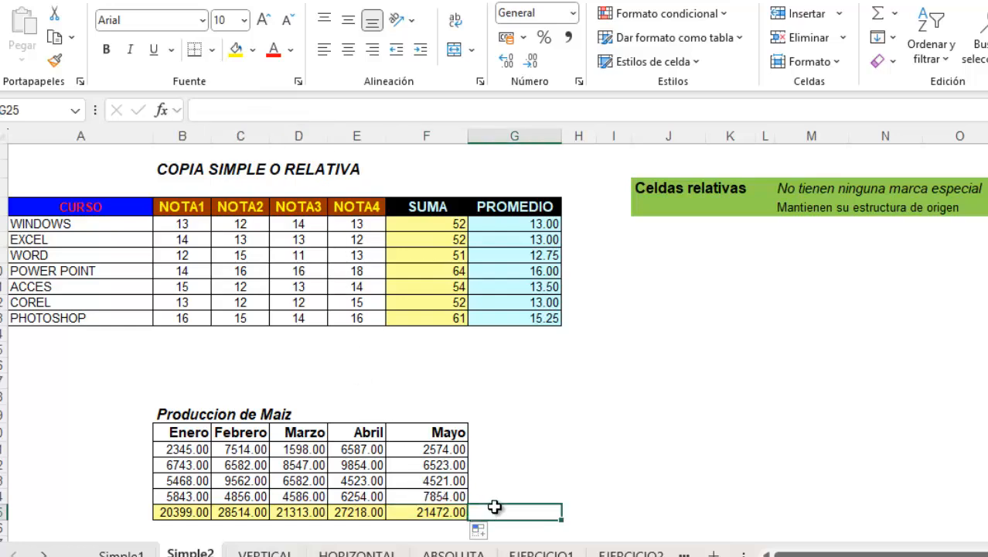
drag(598, 222, 617, 329)
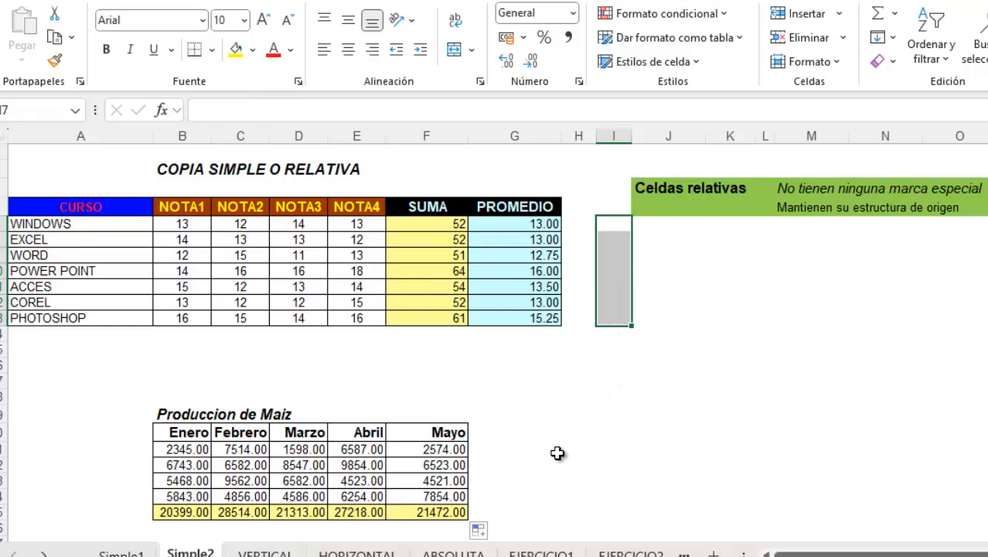
drag(528, 450, 712, 449)
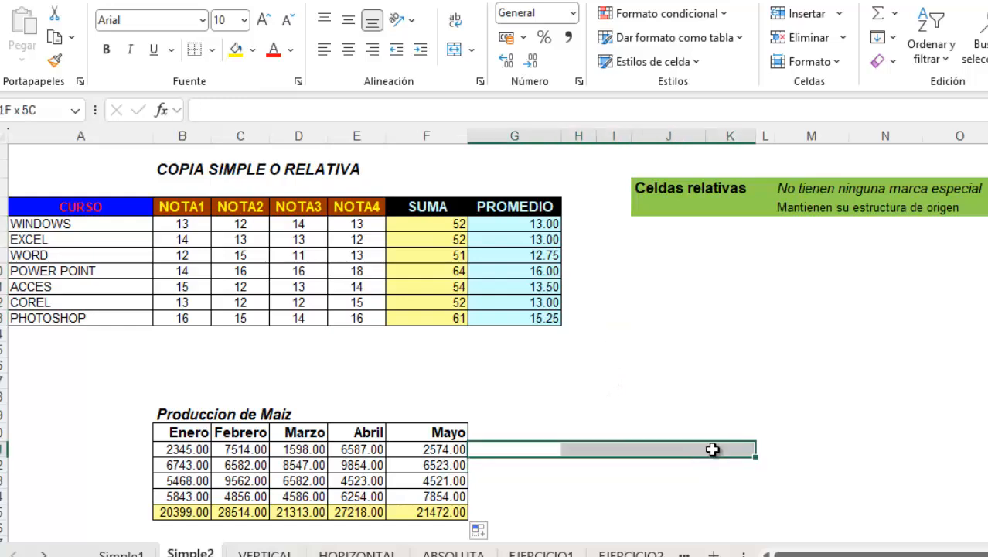
click(621, 398)
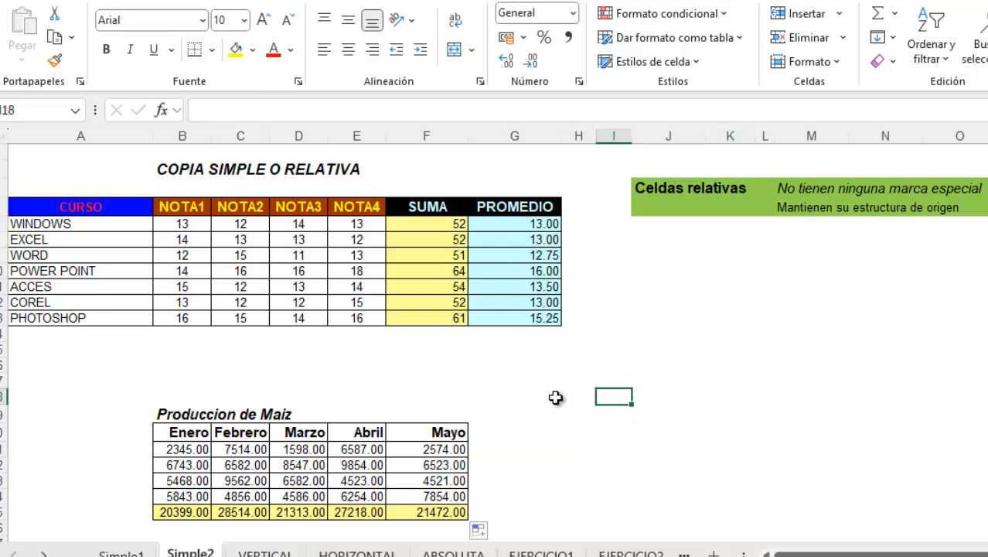
click(550, 397)
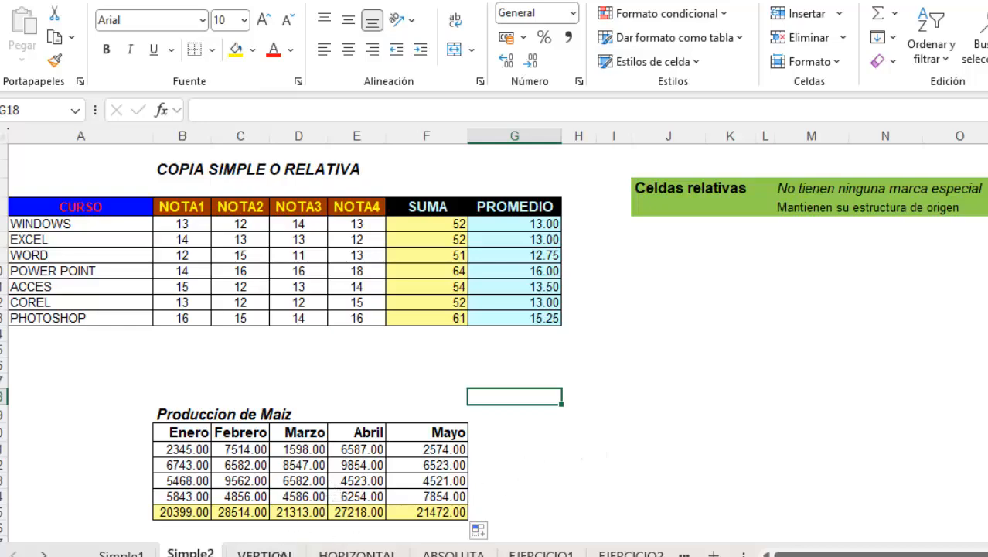
Step: On the VERTICAL sheet, calculate the new price of HARINA in D8 with the formula =B8+D3*B8
click(280, 553)
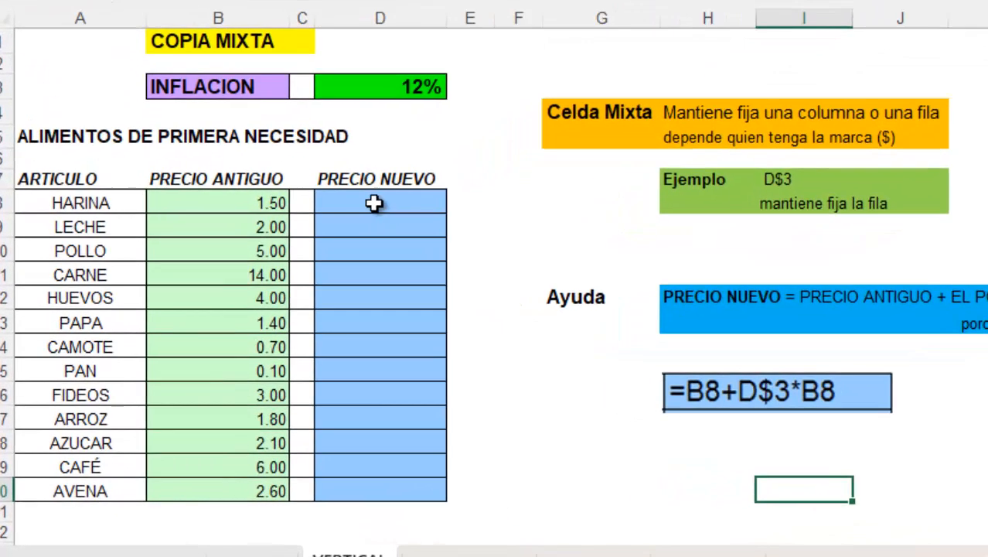
click(349, 225)
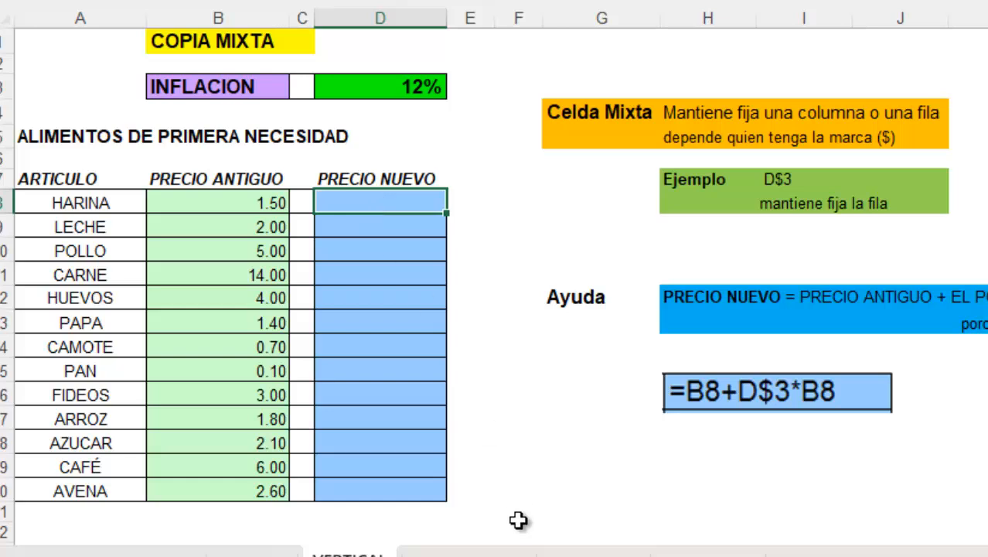
text(=)
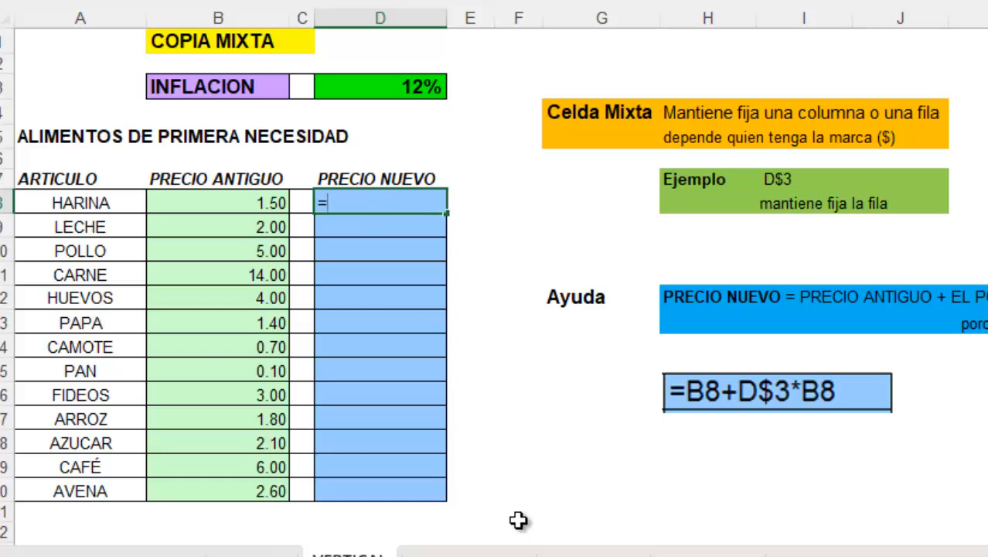
click(255, 203)
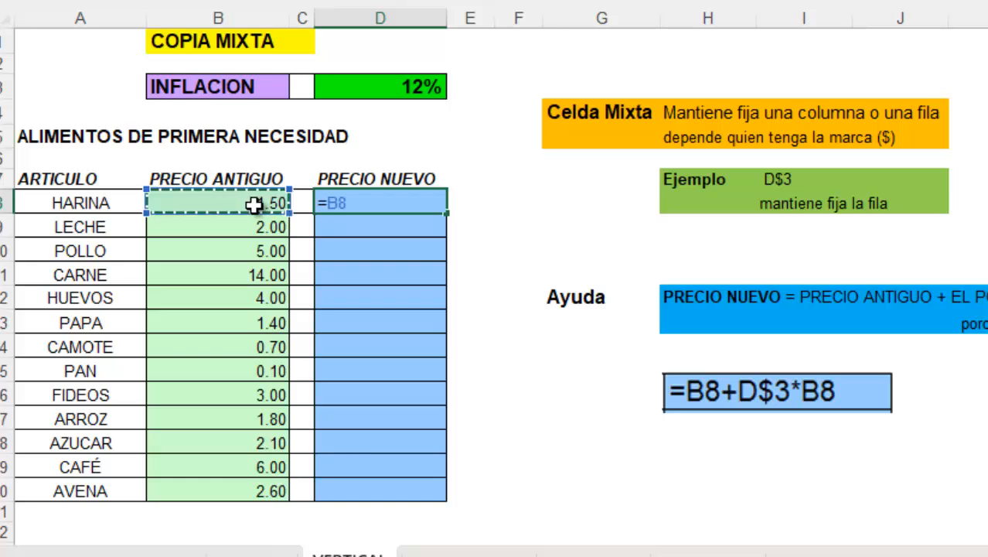
text(+)
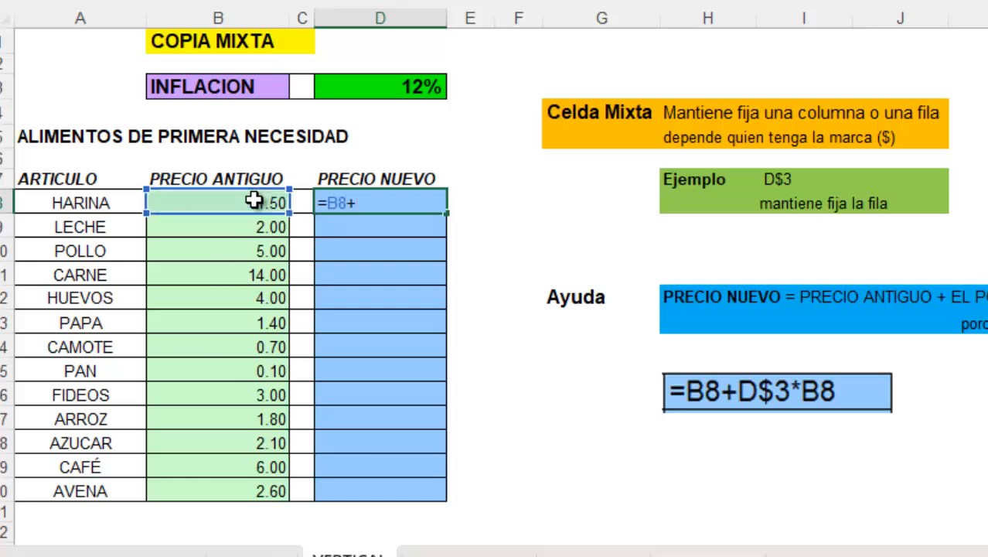
click(378, 85)
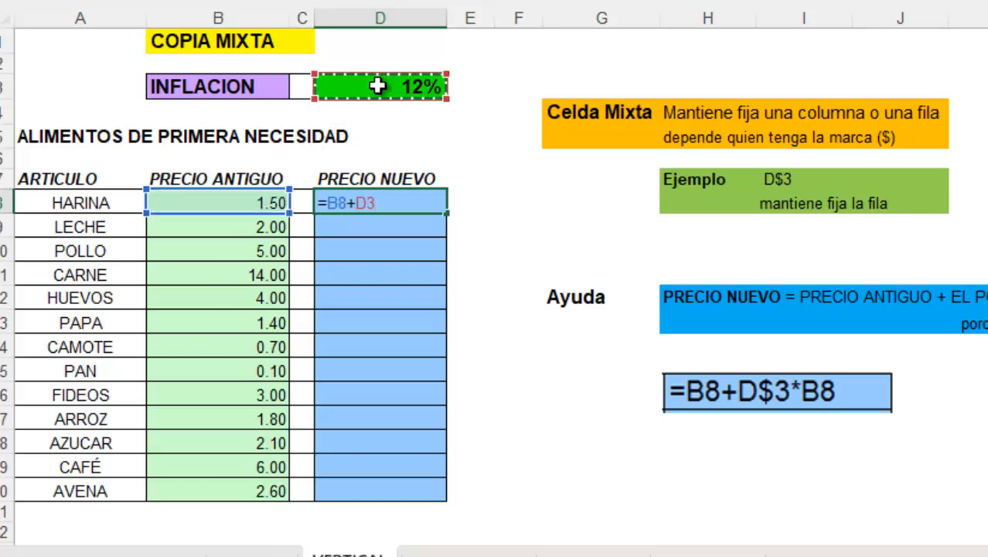
text(*)
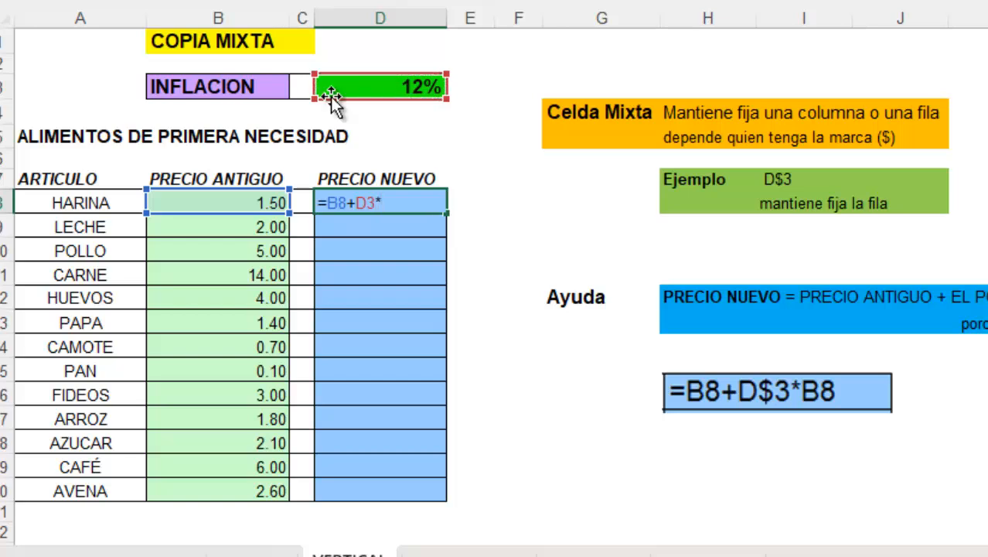
click(257, 200)
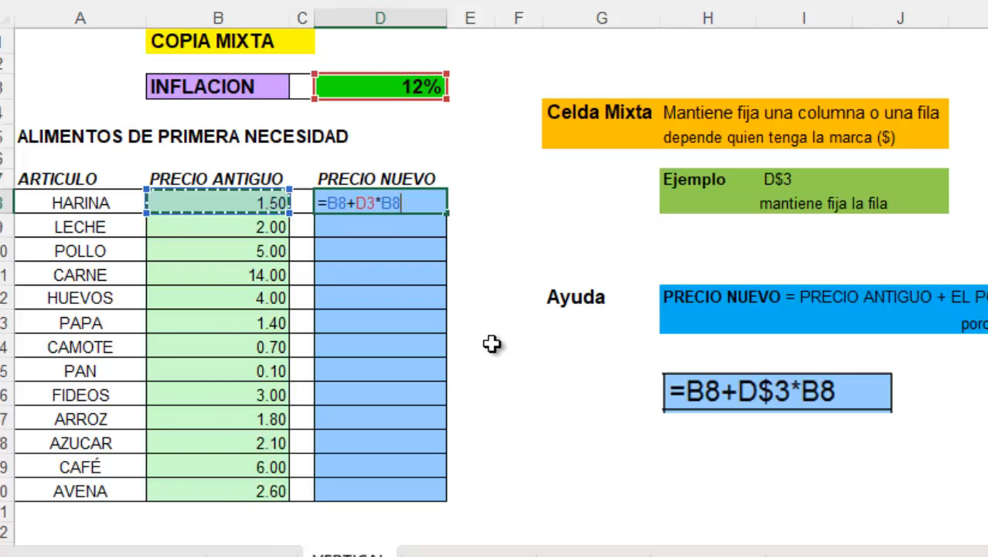
key(Return)
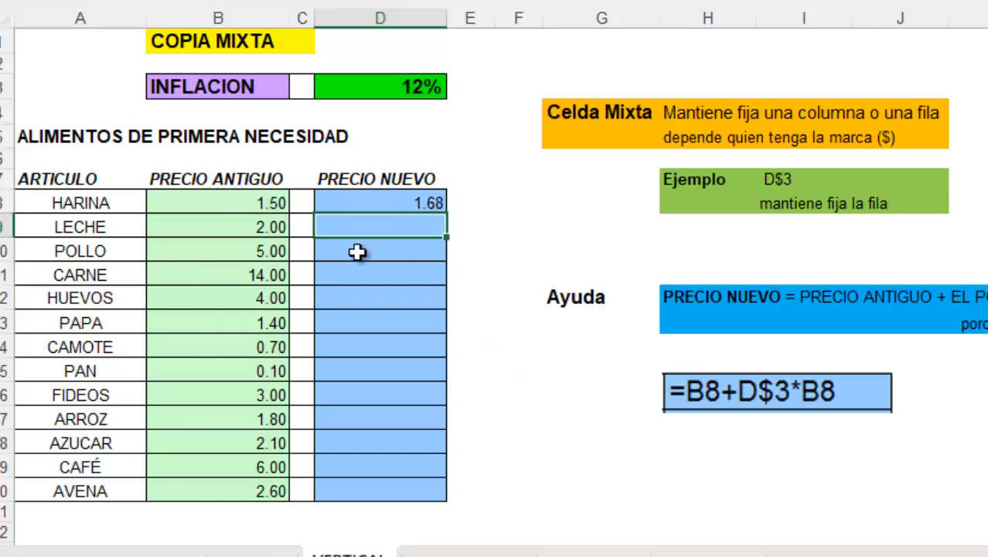
Step: Review the HARINA price formula in D8 and fill it down to D10 with the inflation reference D3 left relative
click(220, 200)
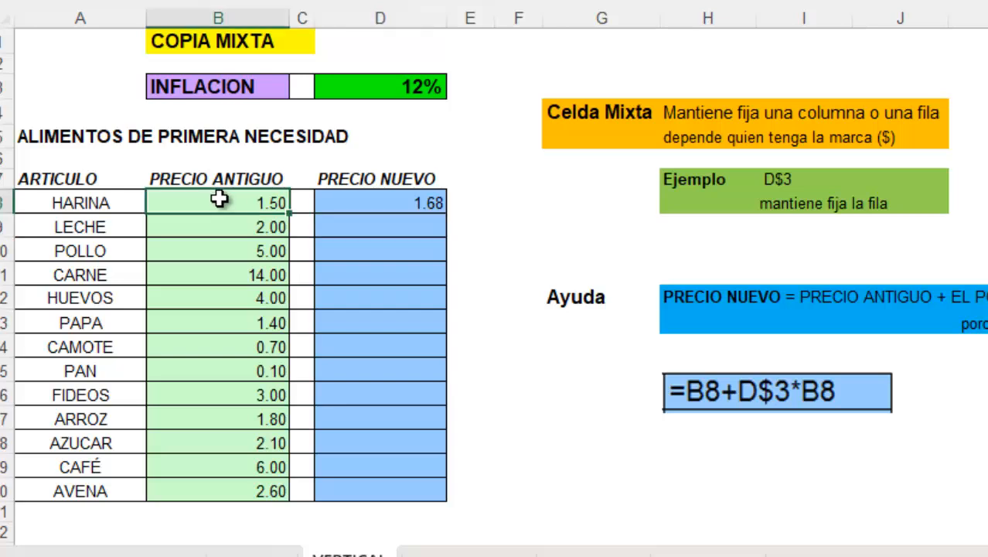
click(388, 204)
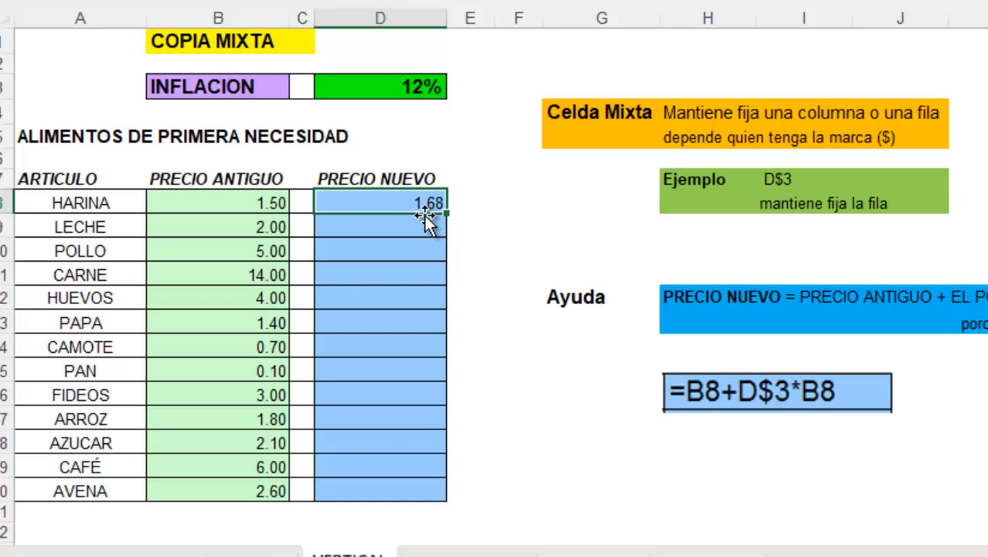
double_click(397, 203)
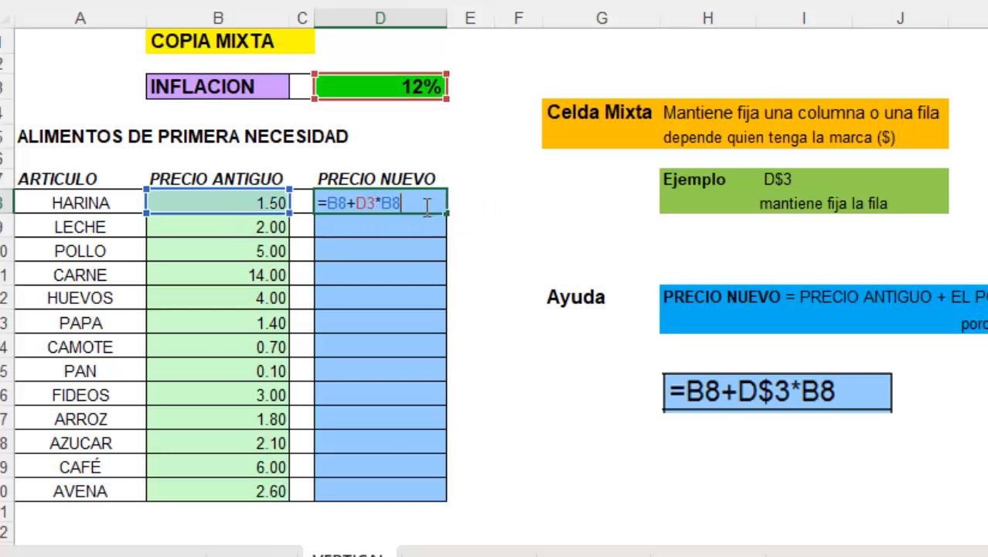
key(Return)
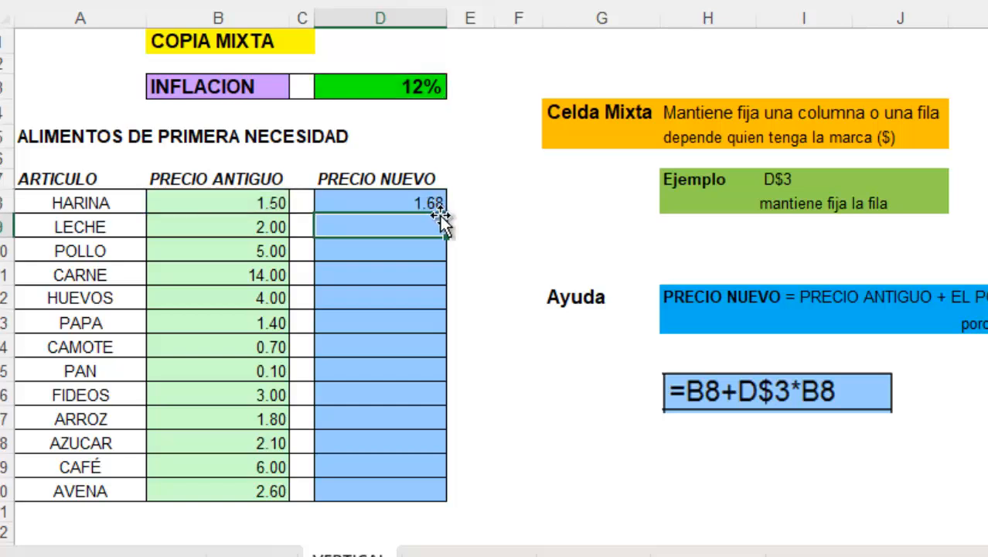
click(398, 201)
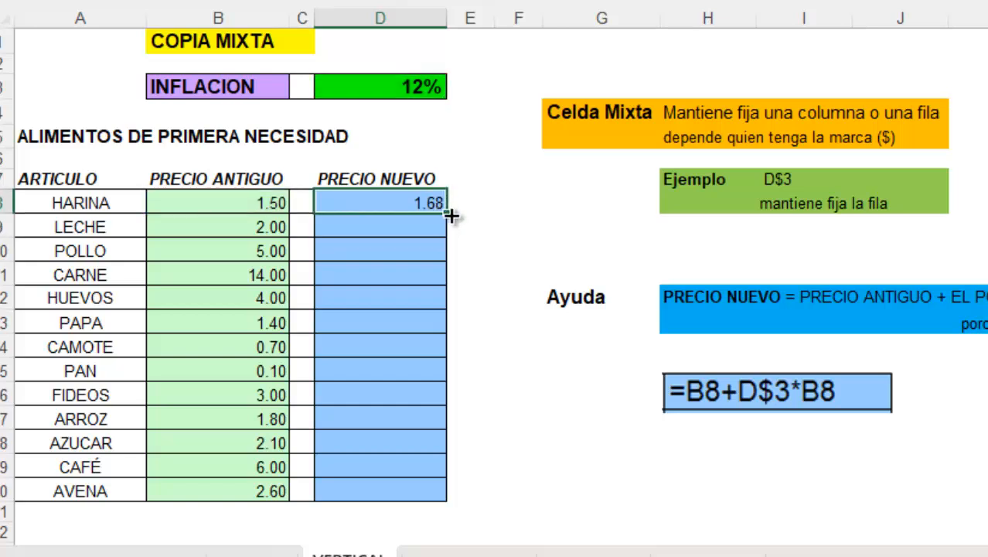
drag(451, 223, 450, 260)
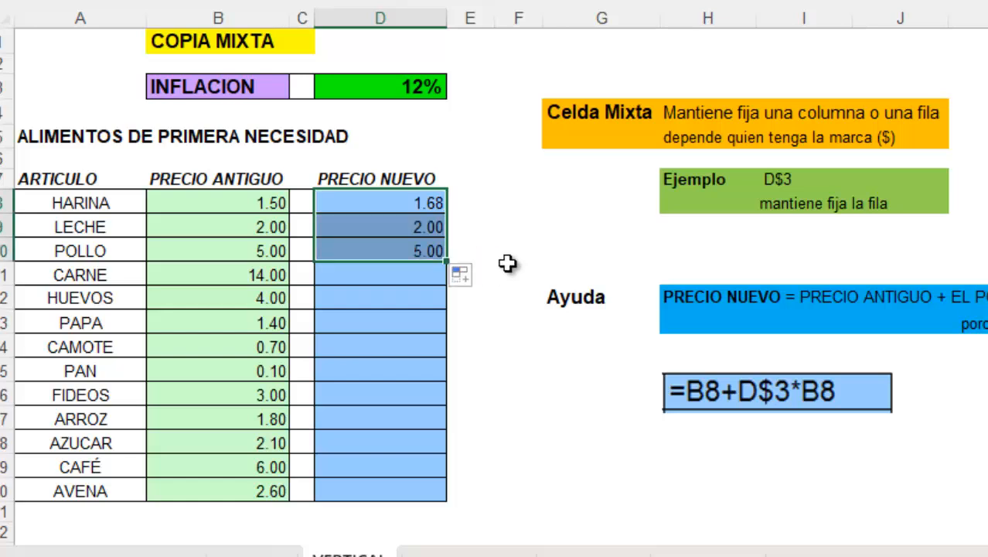
Step: Compare the old and new prices of LECHE and POLLO and examine which cells the formulas in D9 and D10 reference
click(393, 225)
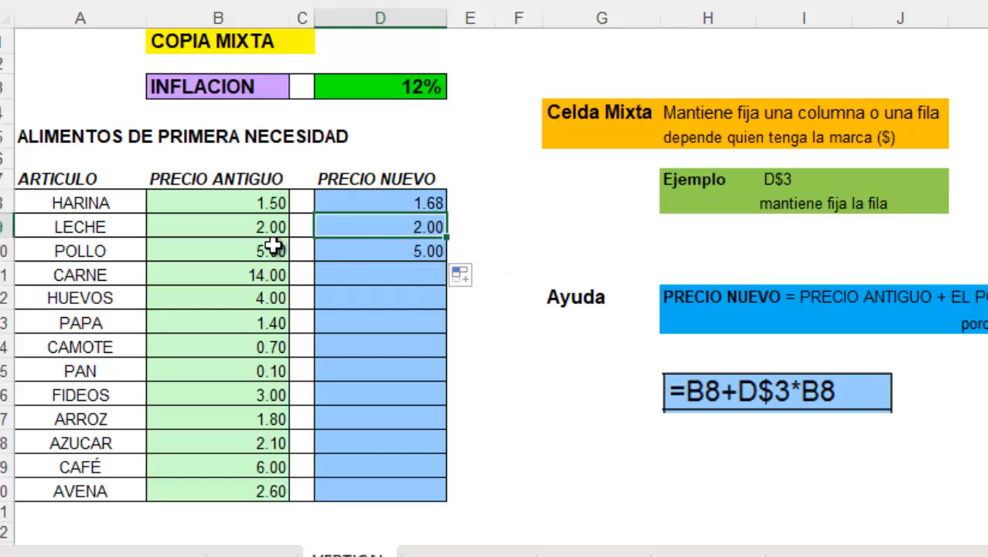
click(261, 227)
click(357, 226)
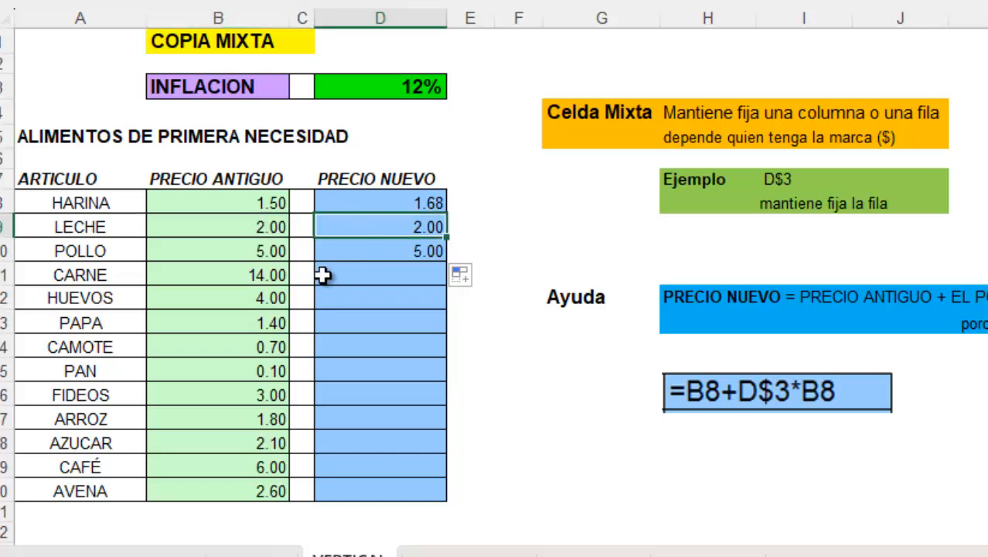
click(285, 250)
click(395, 242)
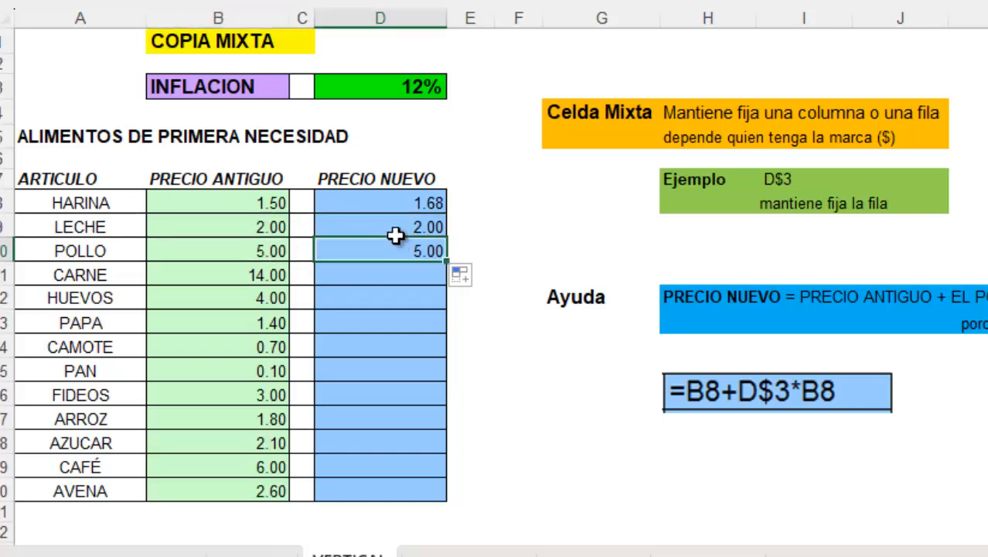
click(400, 199)
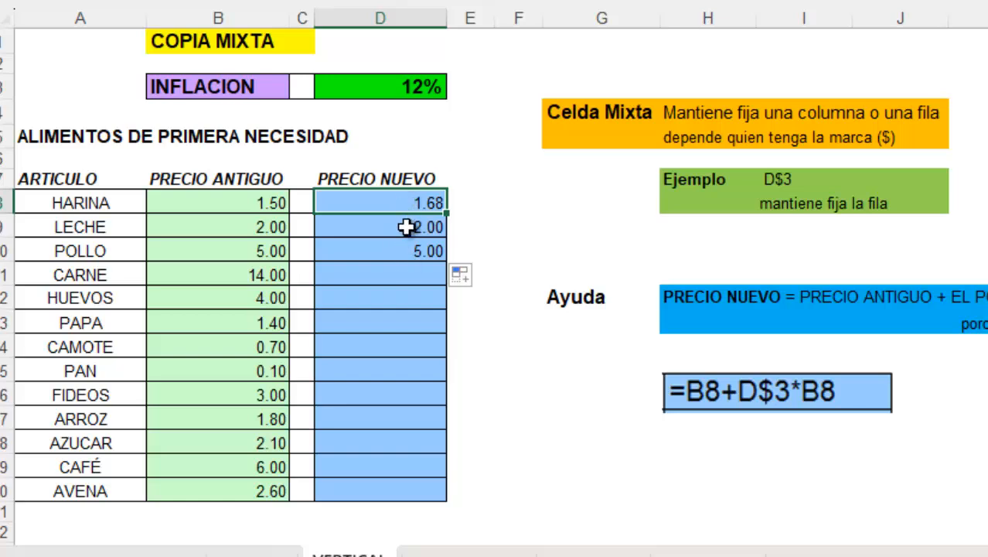
double_click(408, 226)
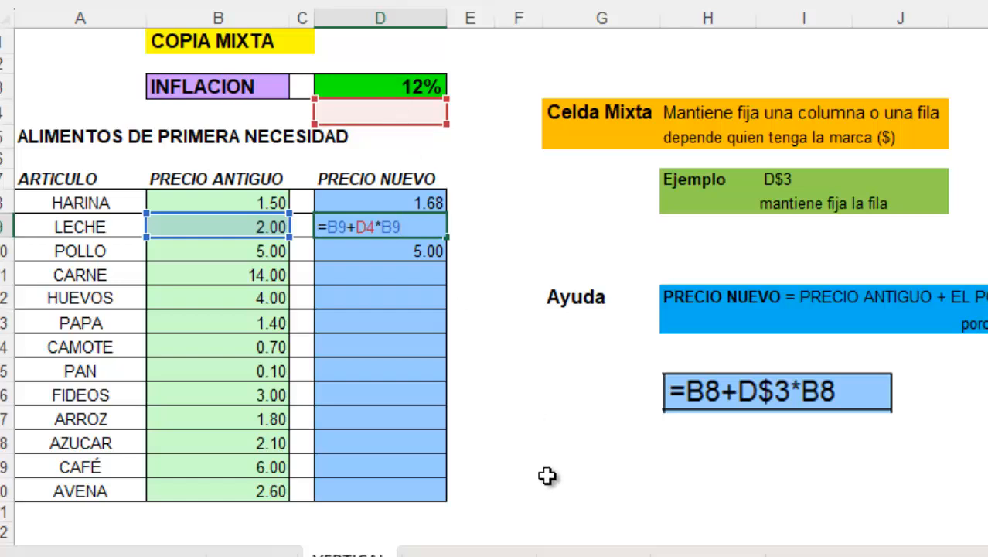
key(ctrl+Return)
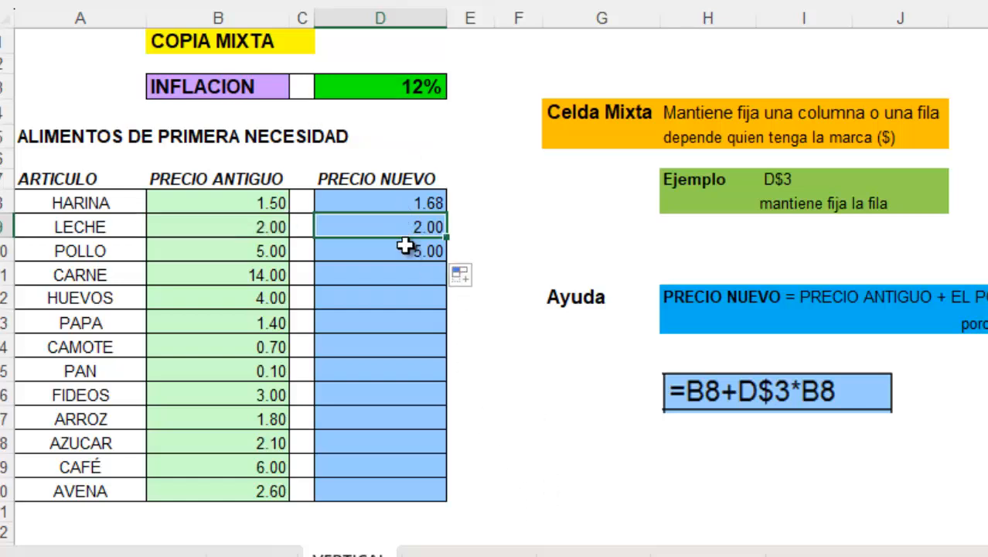
double_click(405, 247)
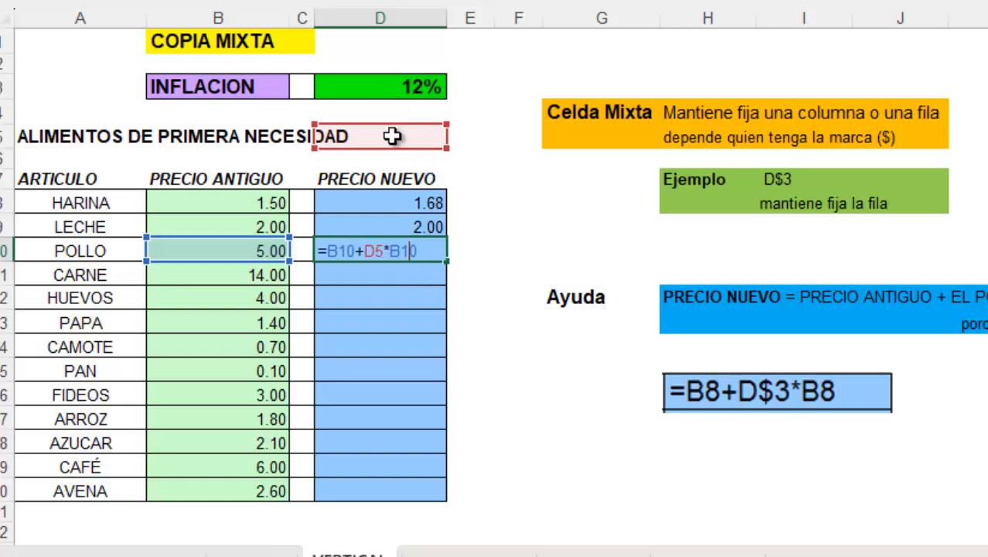
key(Escape)
Step: Clear the copied formulas from D9:D10
click(398, 230)
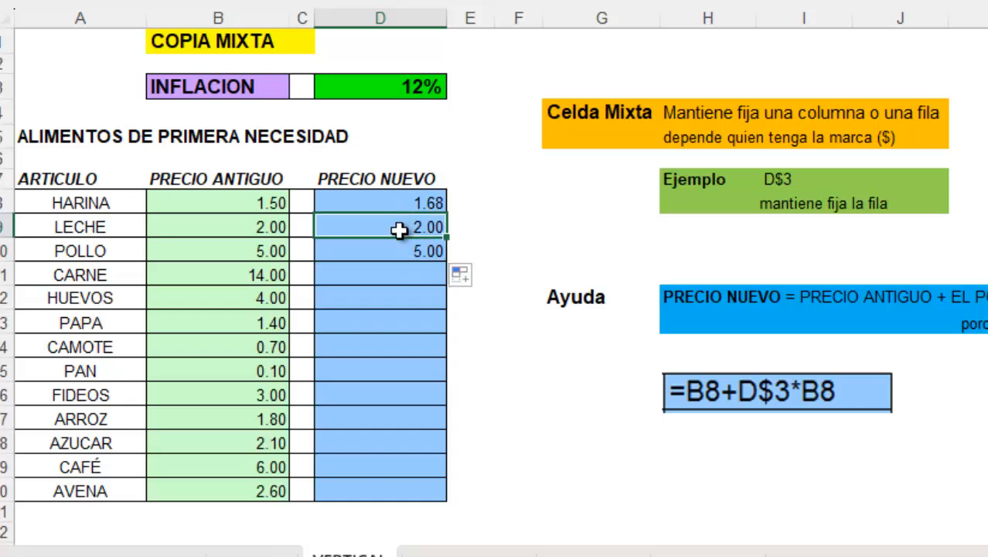
drag(398, 229, 397, 251)
key(Delete)
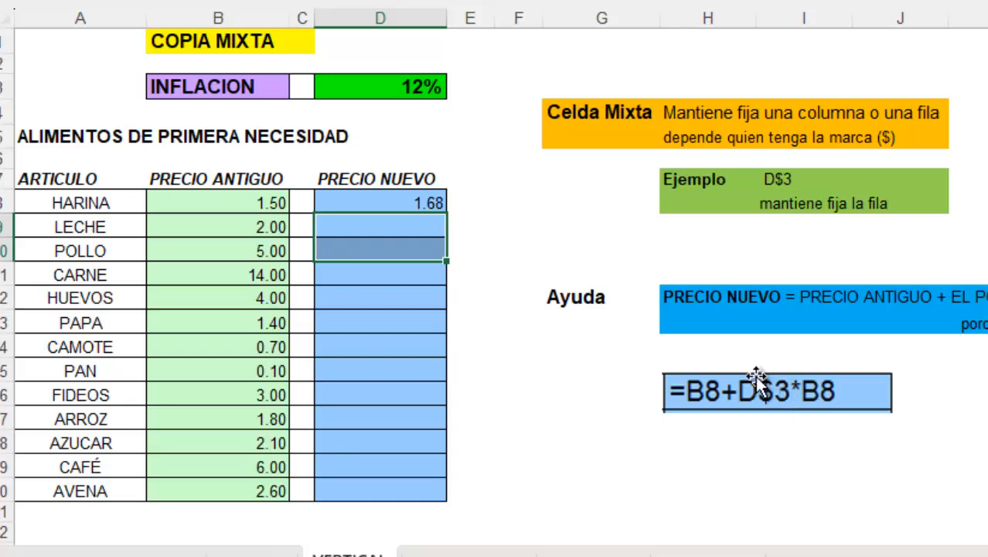
Step: Fix the row of the inflation reference in D8 so the formula reads =B8+D$3*B8, and recheck it
click(402, 203)
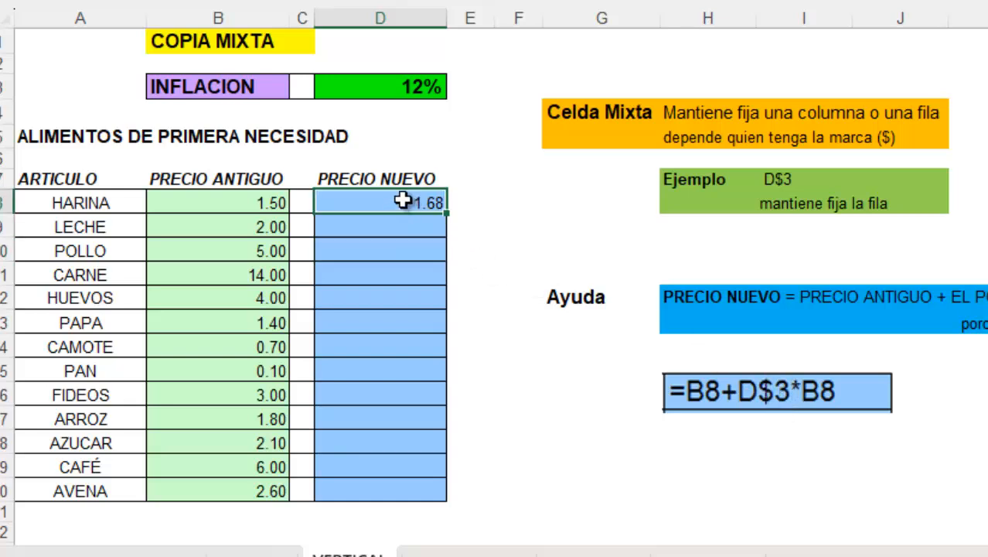
double_click(398, 202)
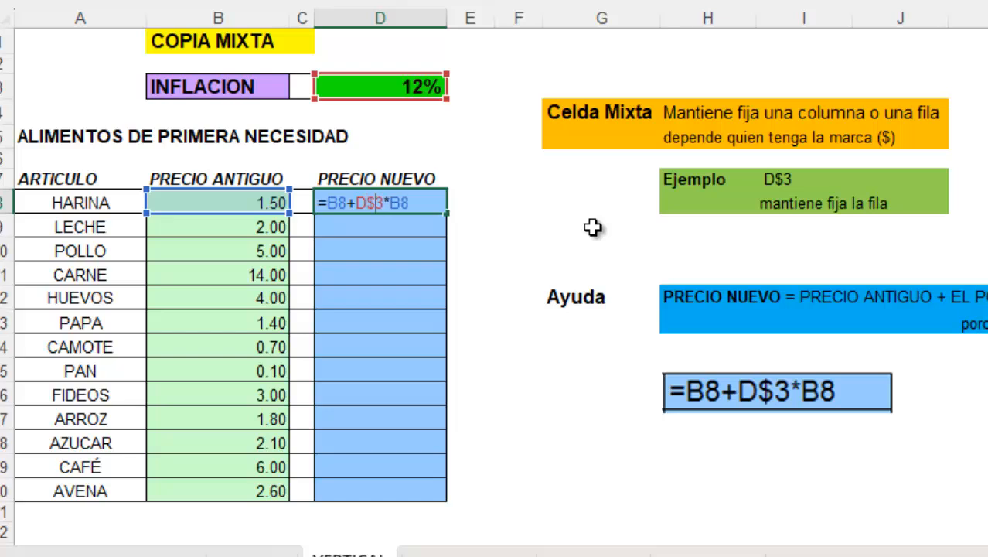
key(Return)
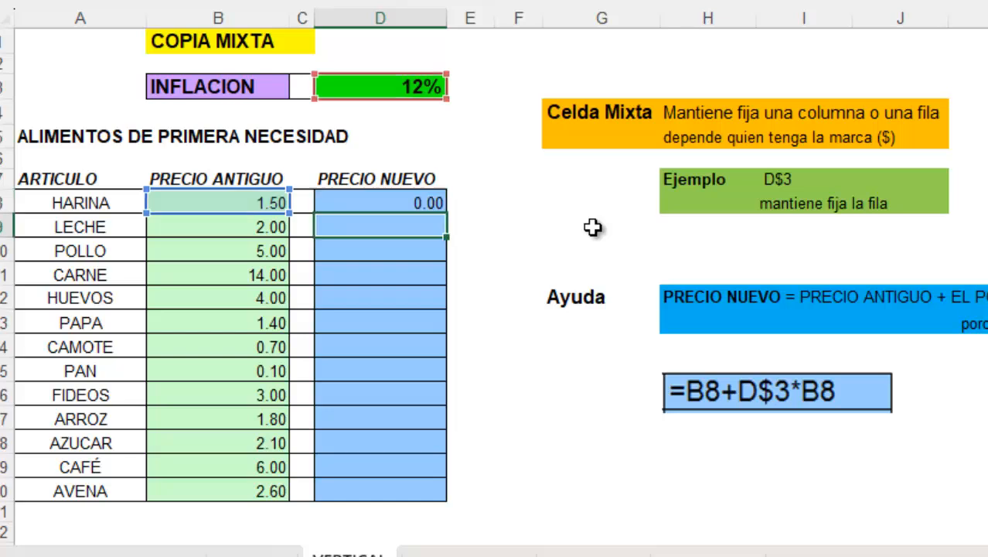
click(408, 198)
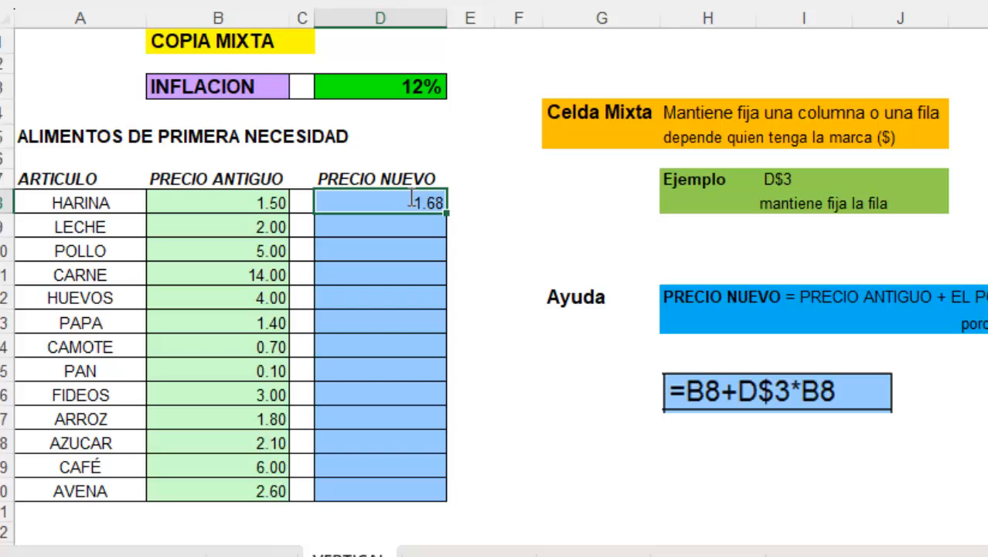
double_click(408, 198)
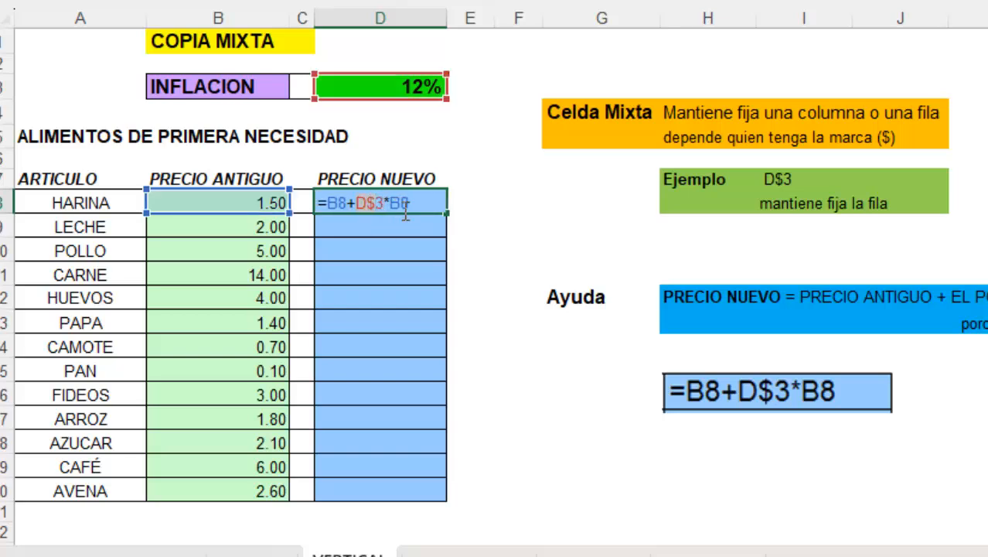
key(Left)
key(Left)
key(Left)
key(Left)
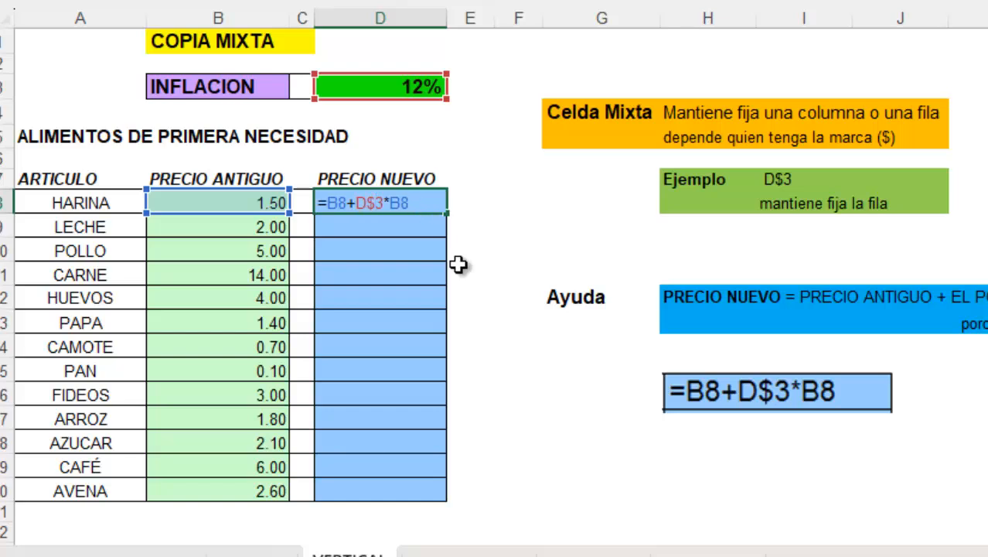
key(Return)
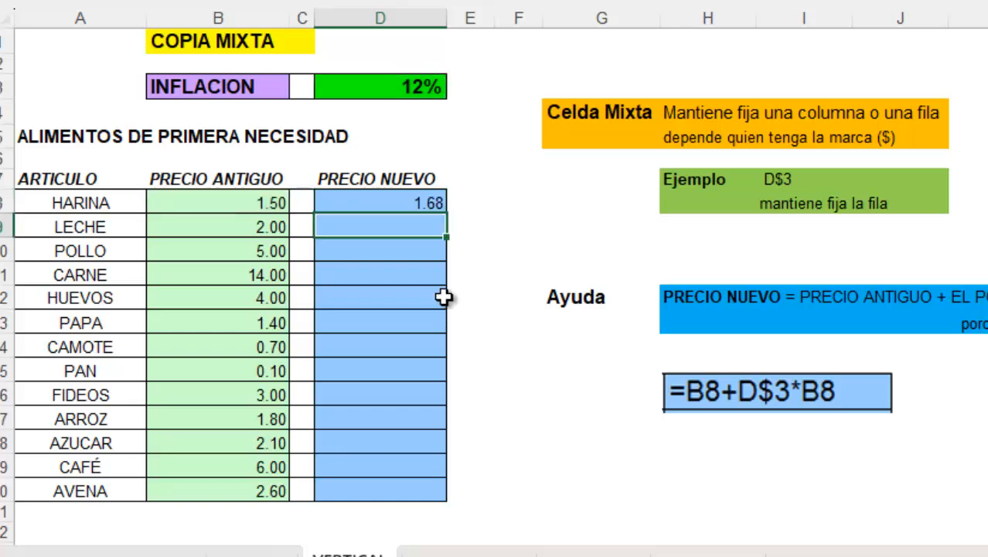
Step: Fill the mixed-reference formula from D8 down to D10 and inspect the references used in the POLLO row
click(410, 201)
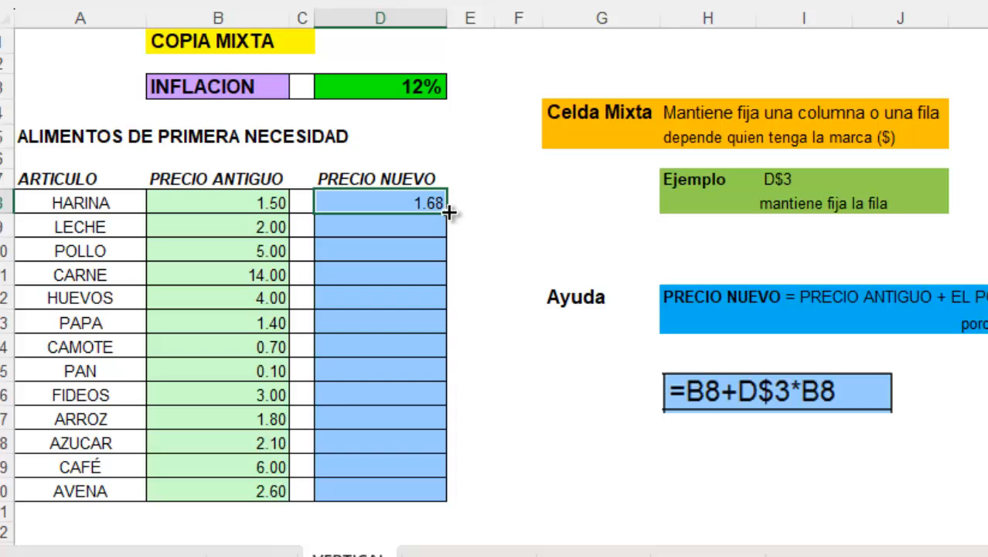
drag(447, 213, 464, 260)
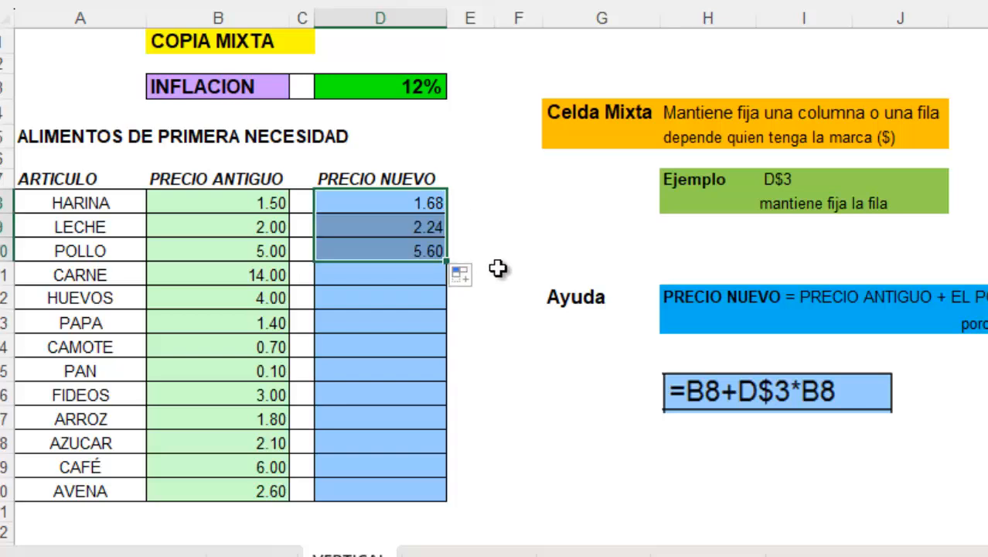
click(403, 234)
click(403, 249)
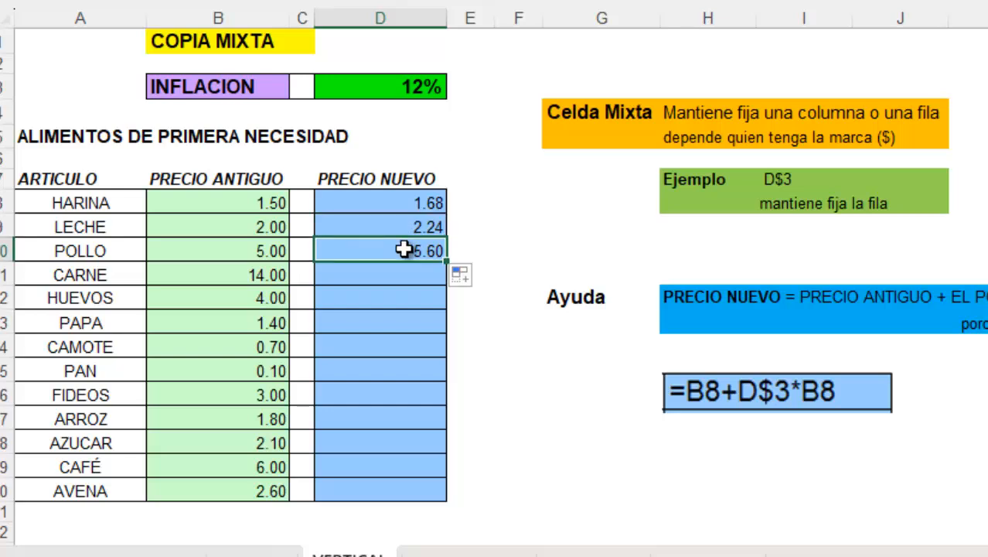
double_click(402, 250)
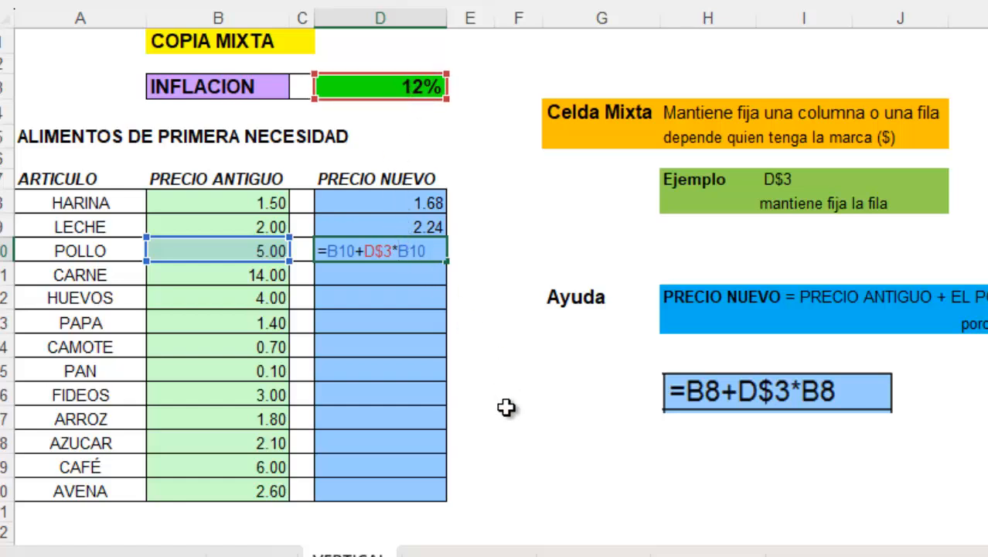
Step: Fill the mixed-reference formula from D10 down to D20 and inspect the cells referenced in the AVENA row
key(ctrl+Return)
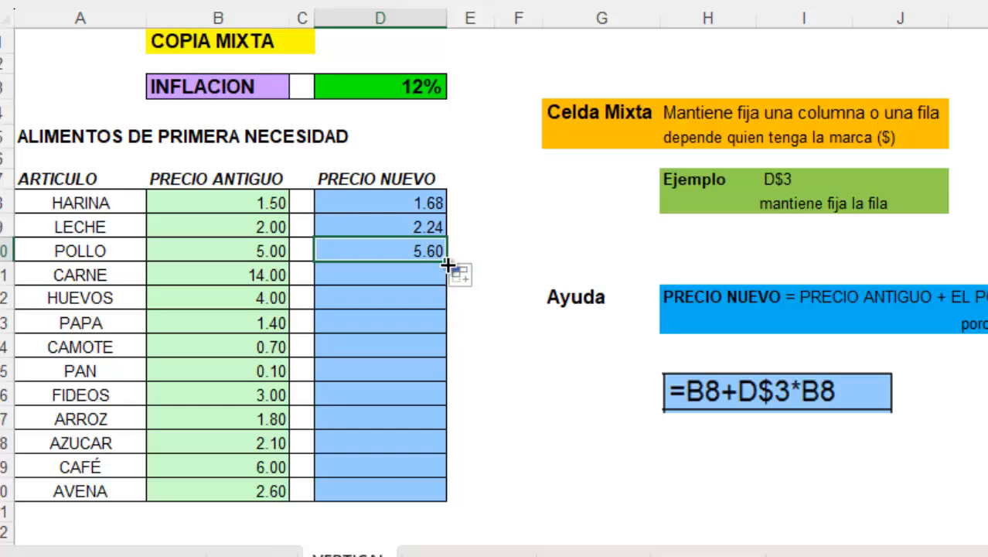
drag(447, 265, 458, 491)
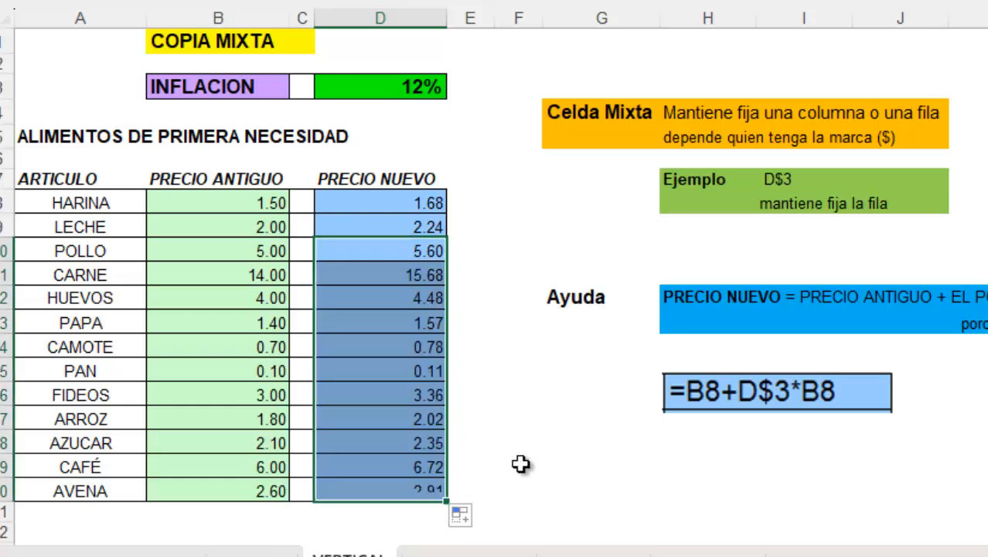
click(382, 291)
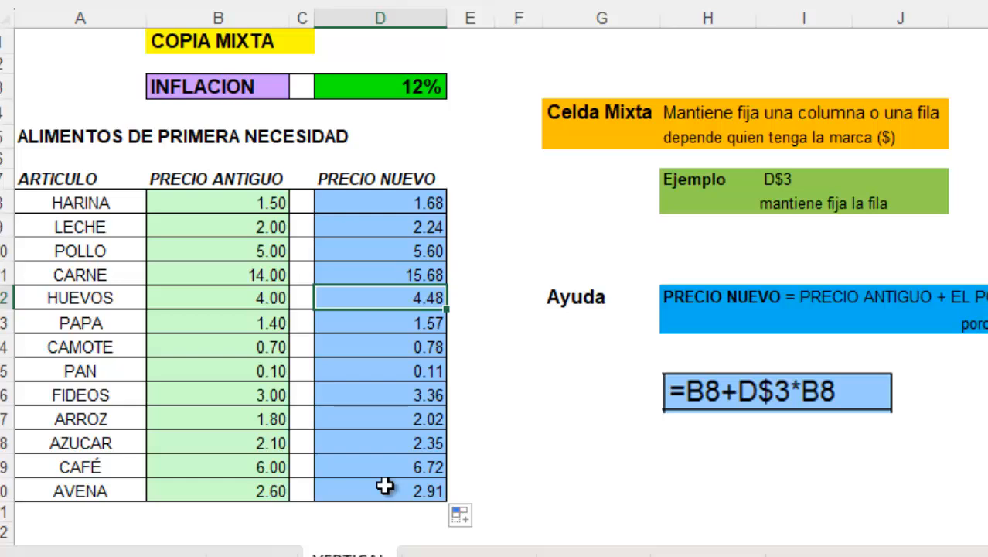
double_click(385, 486)
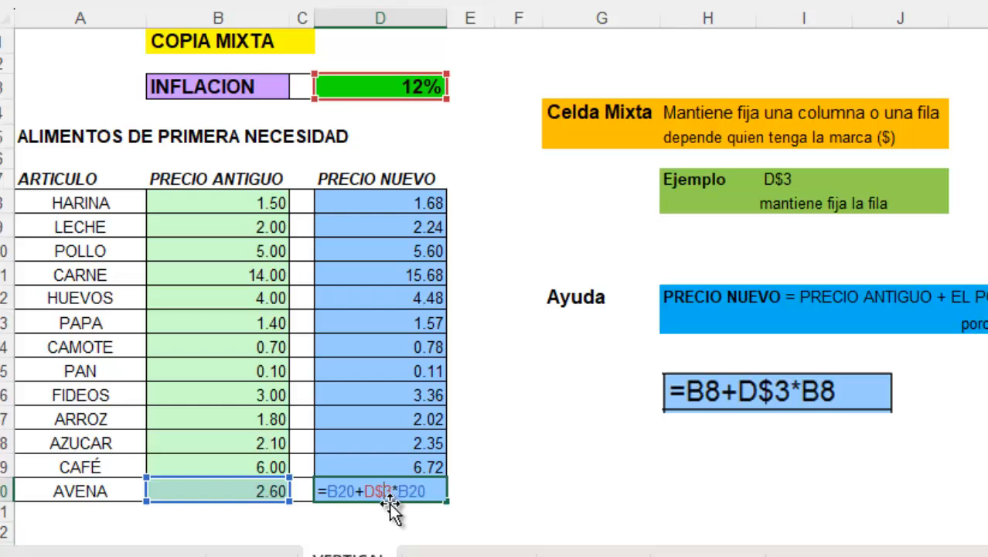
click(517, 490)
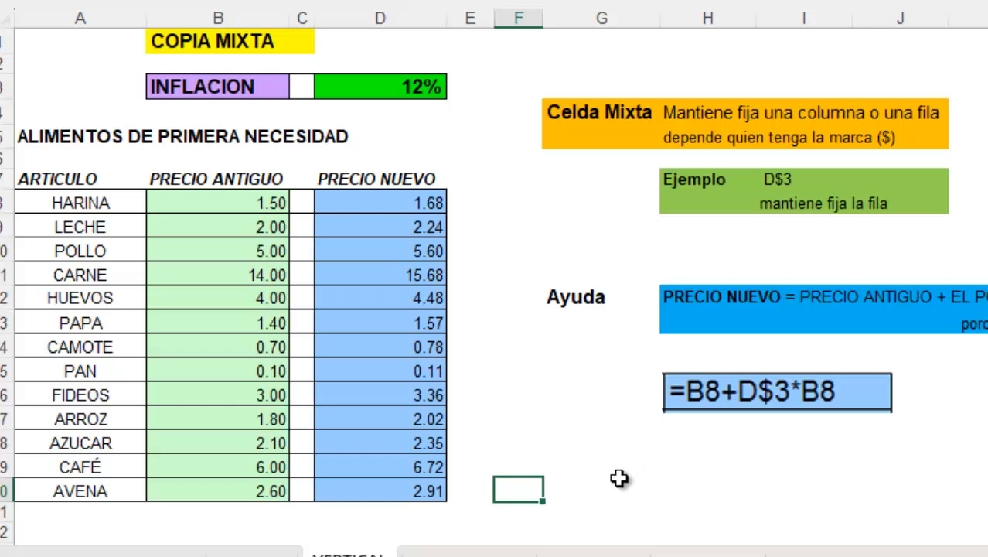
Step: On the HORIZONTAL sheet, enter the formula =A8-C3*A8 in A9 for HARINA's price after deflation
click(503, 547)
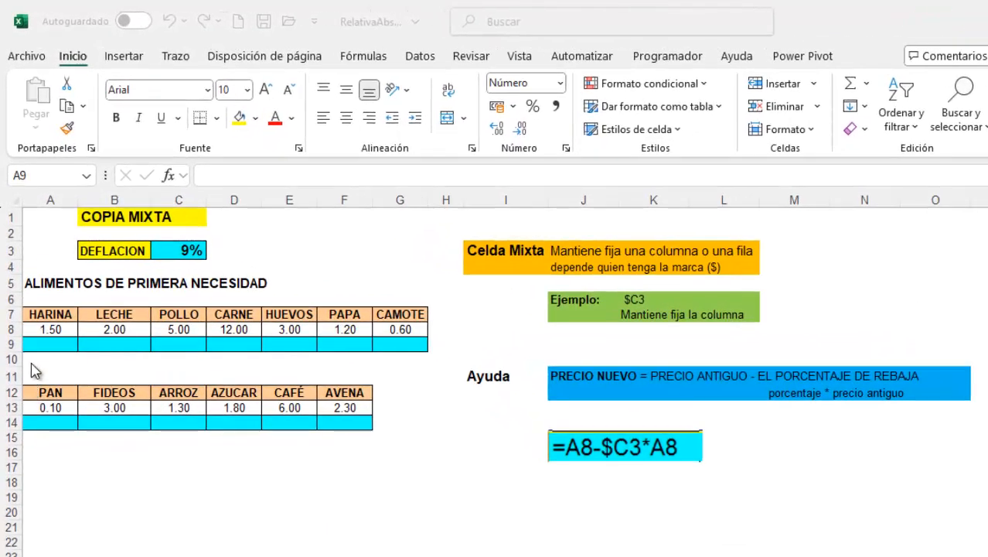
click(42, 344)
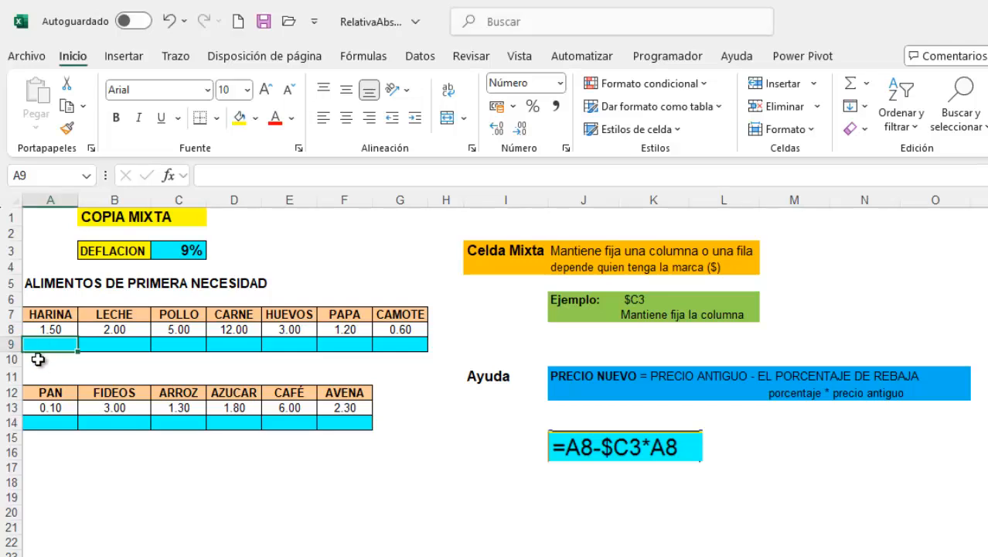
text(=)
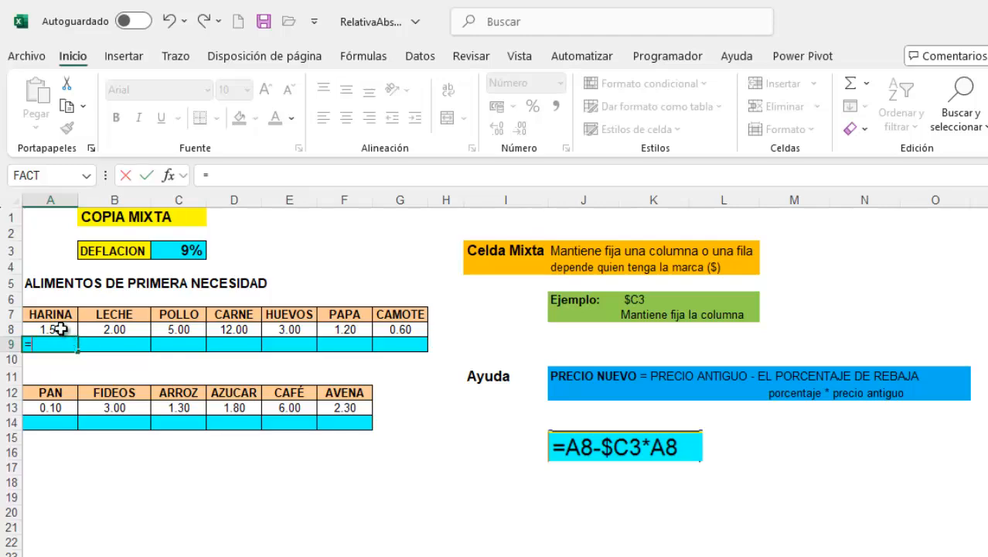
click(61, 329)
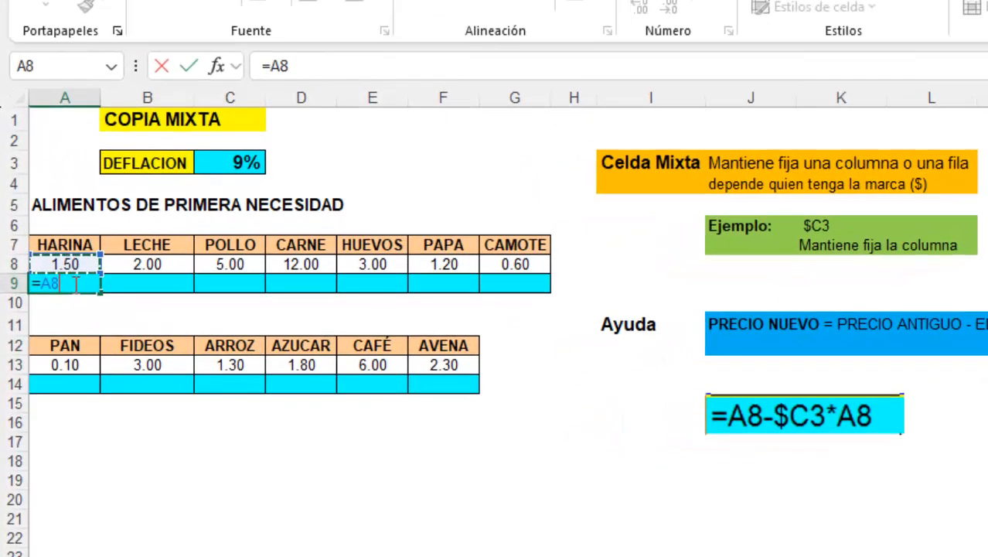
click(242, 161)
text(*)
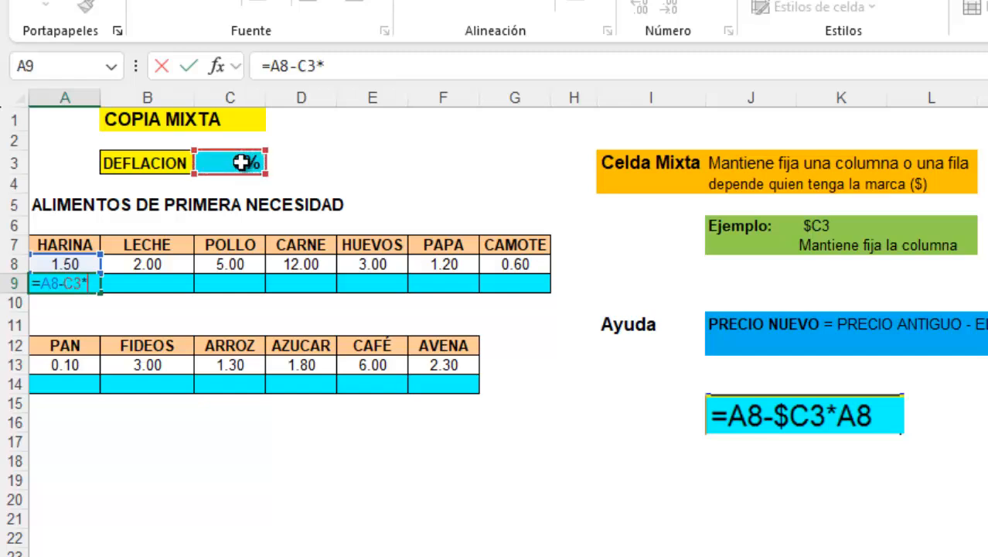
click(60, 265)
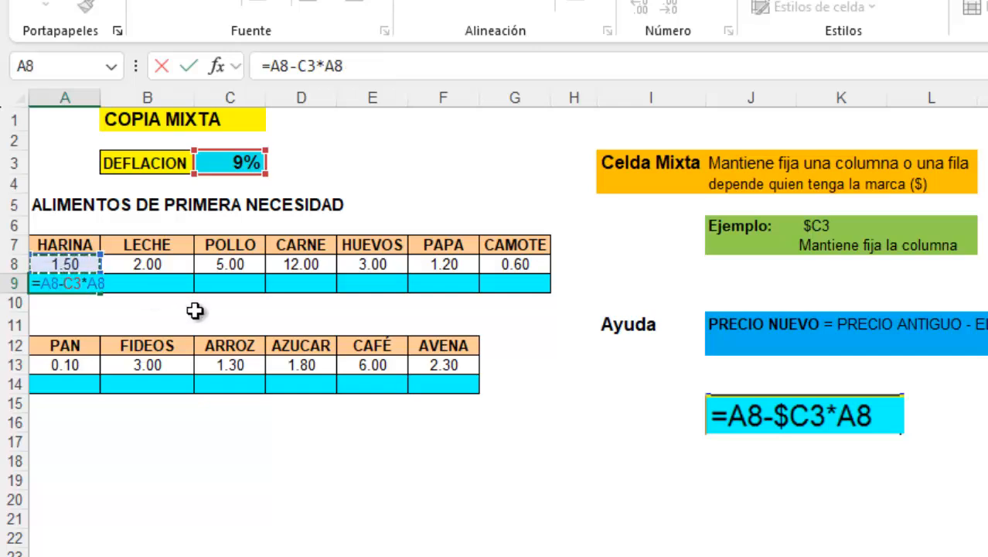
key(Return)
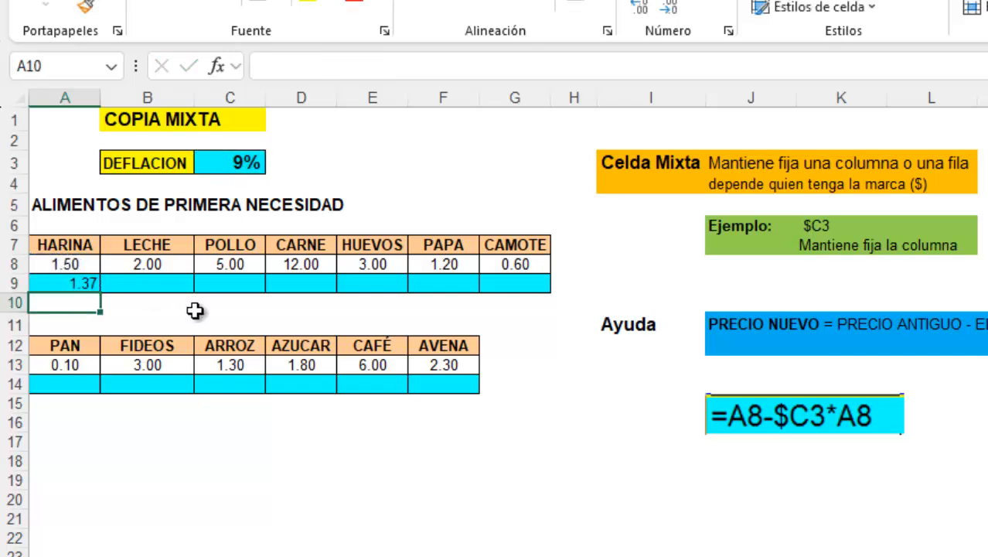
Step: Try filling the relative formula from A9 across to C9 and inspect the references used for LECHE in B9
click(96, 286)
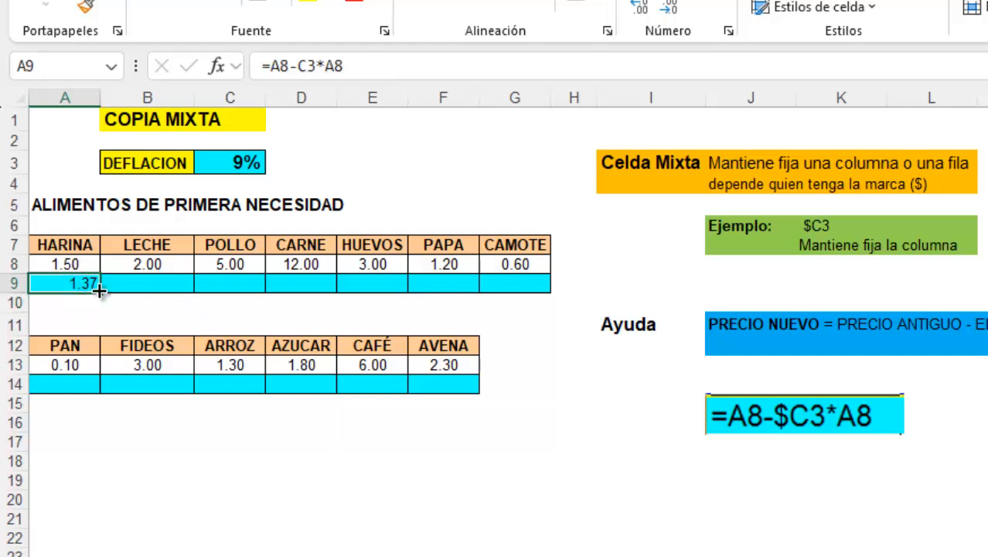
drag(102, 295, 258, 294)
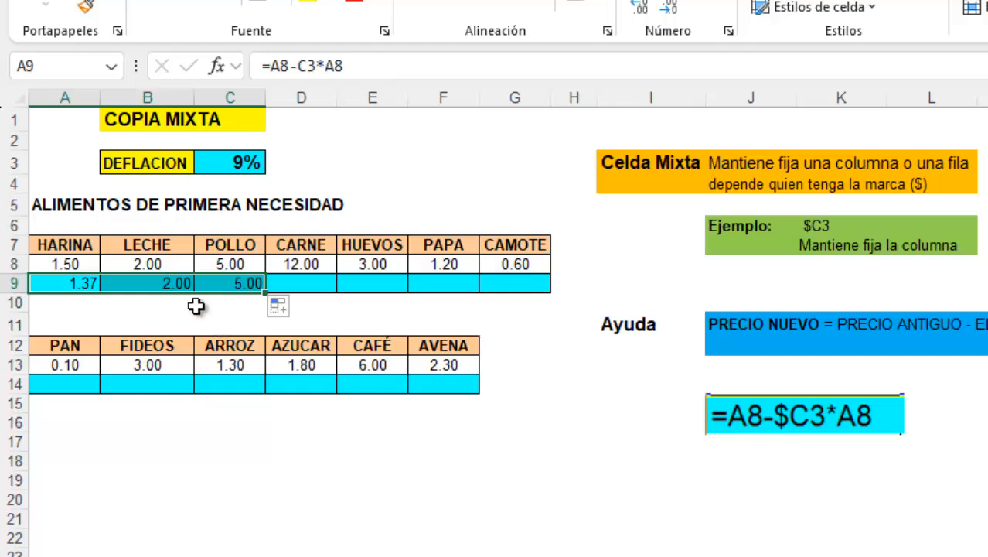
click(166, 287)
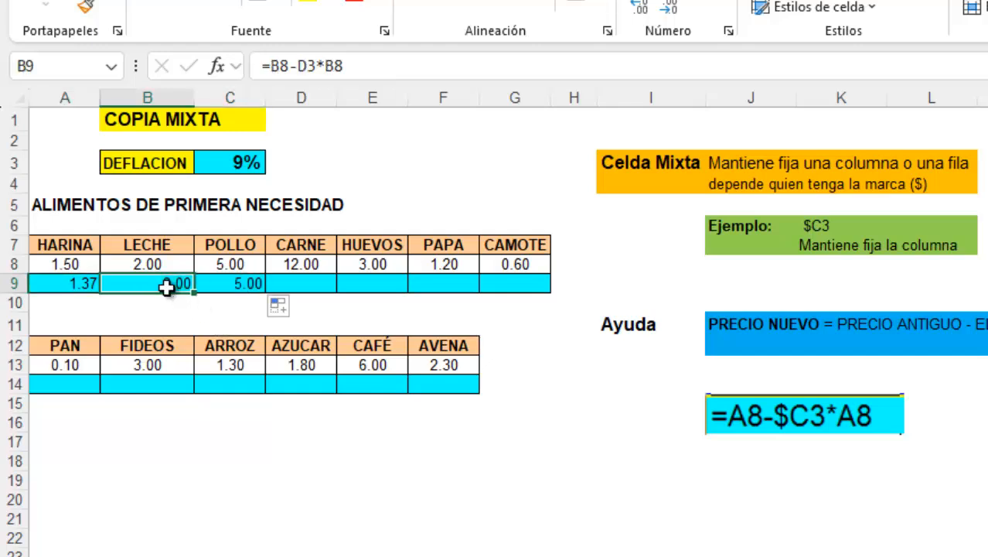
double_click(167, 287)
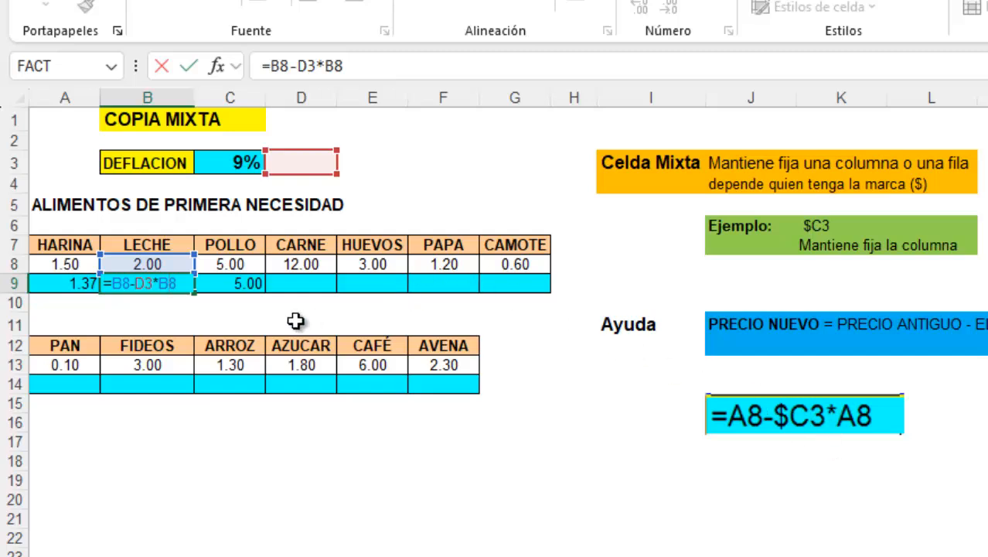
key(ctrl+Return)
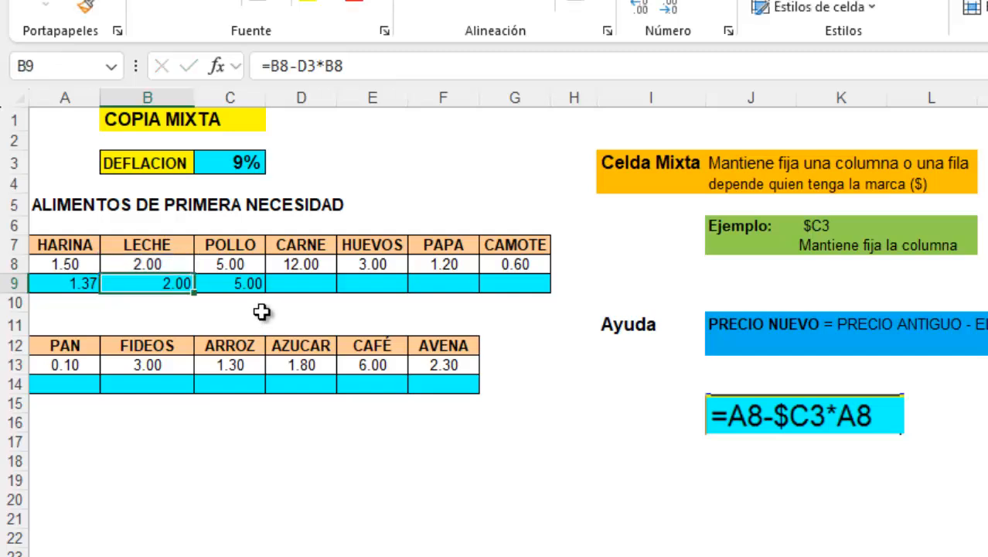
Step: Clear the copied formulas from B9:C9
drag(202, 280, 206, 282)
key(Delete)
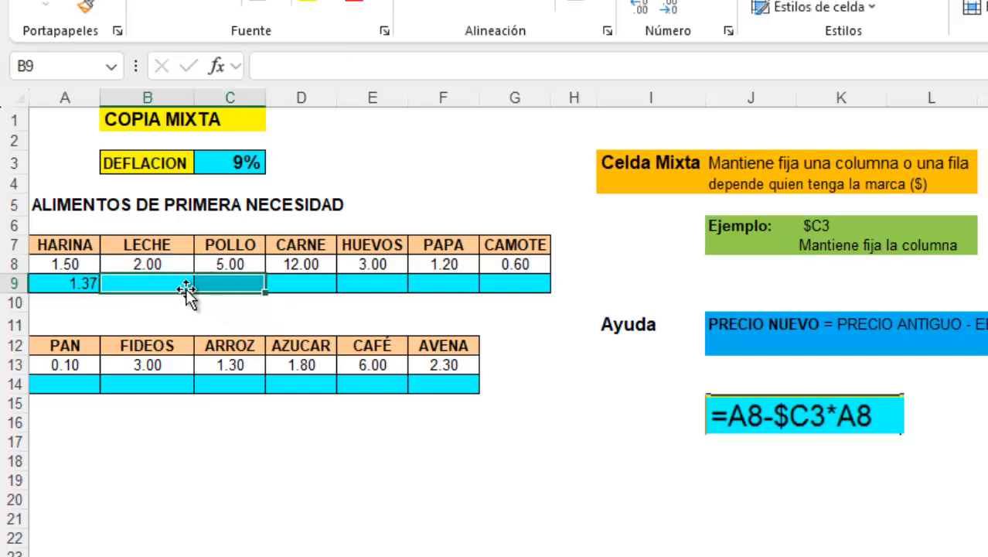
Step: Fix the column of the deflation reference in A9 so the formula reads =A8-$C3*A8
double_click(72, 283)
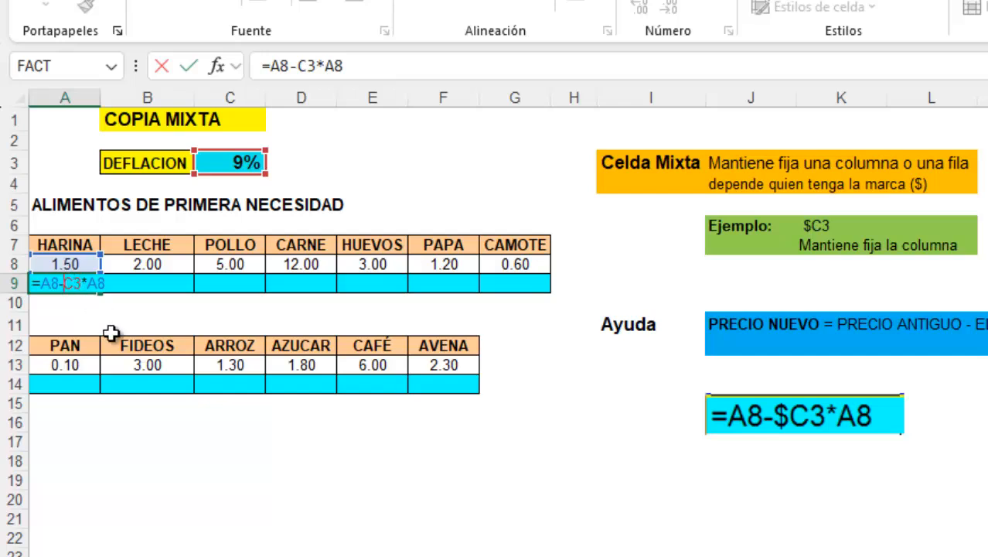
text($)
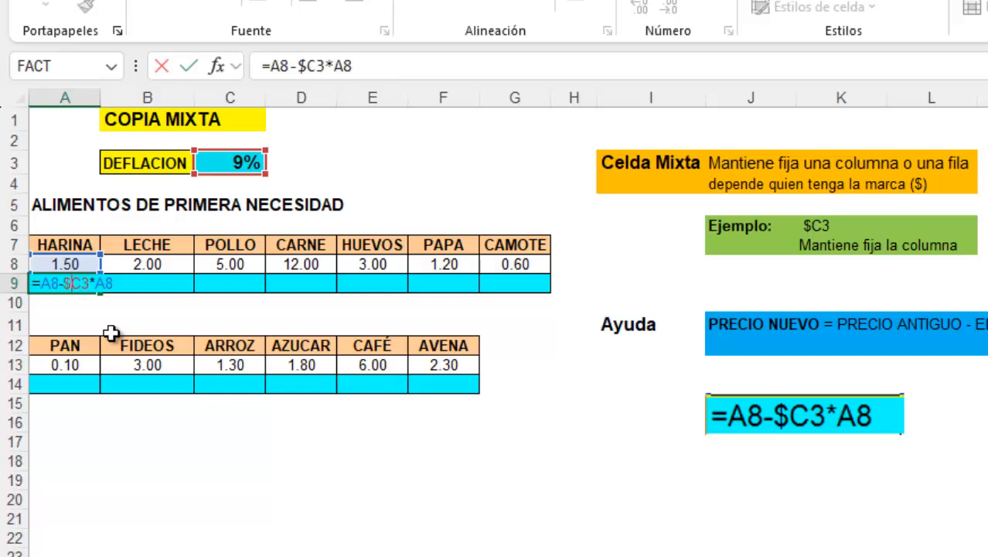
key(Return)
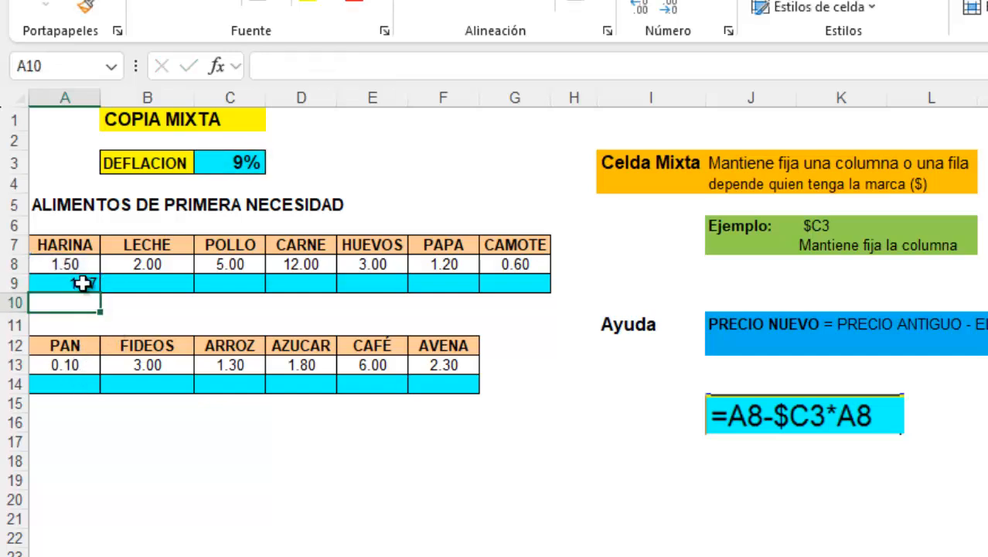
Step: Fill the mixed-reference formula from A9 across to G9 and inspect the references used for CAMOTE
click(83, 282)
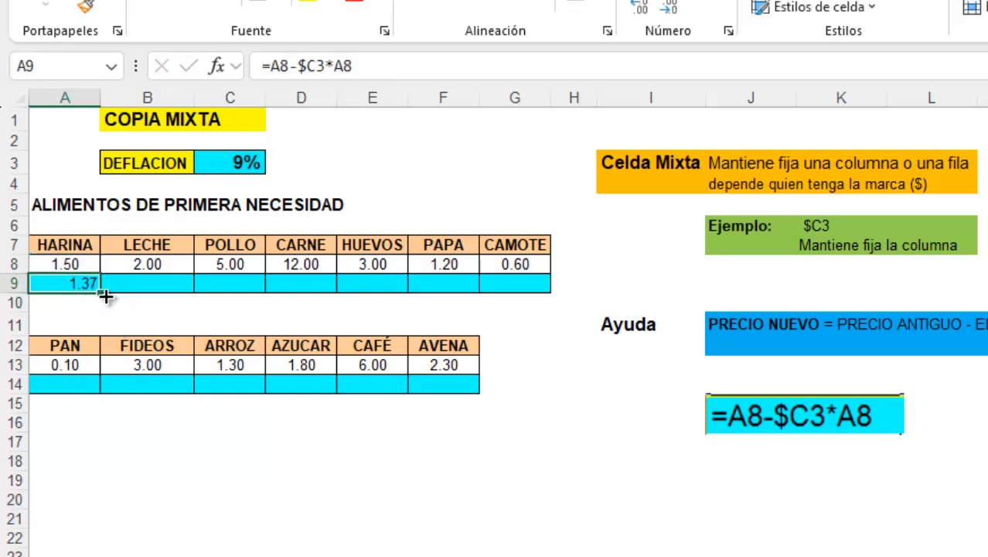
drag(106, 295, 537, 294)
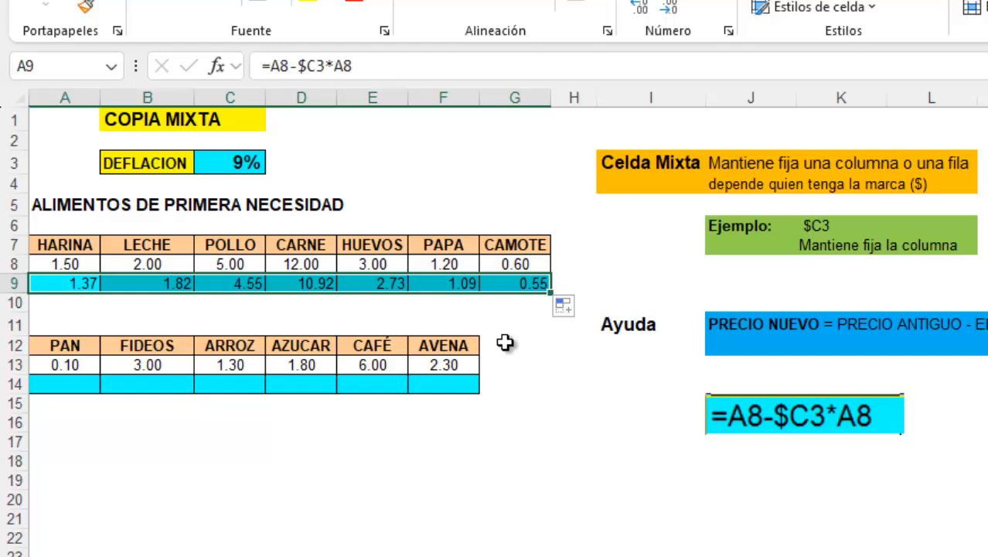
click(515, 284)
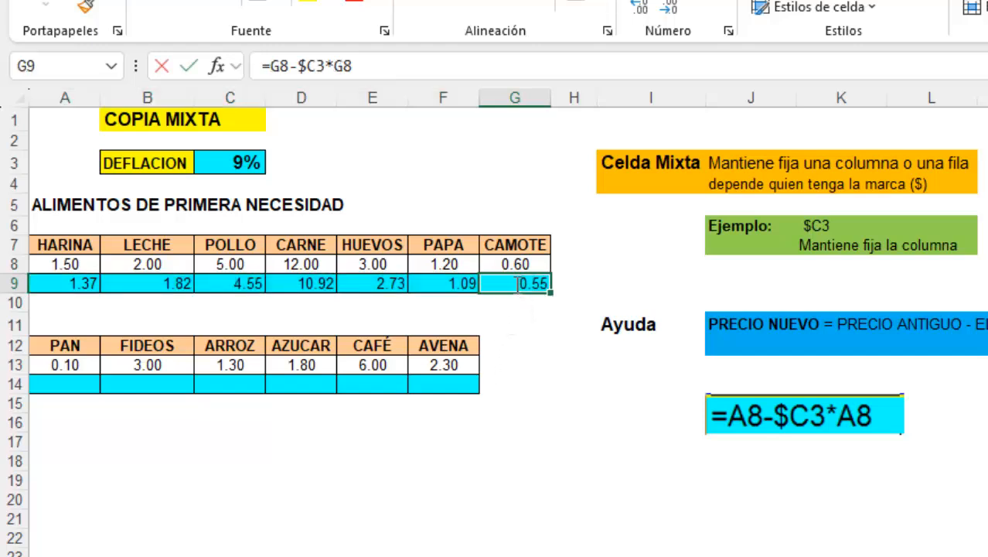
double_click(515, 284)
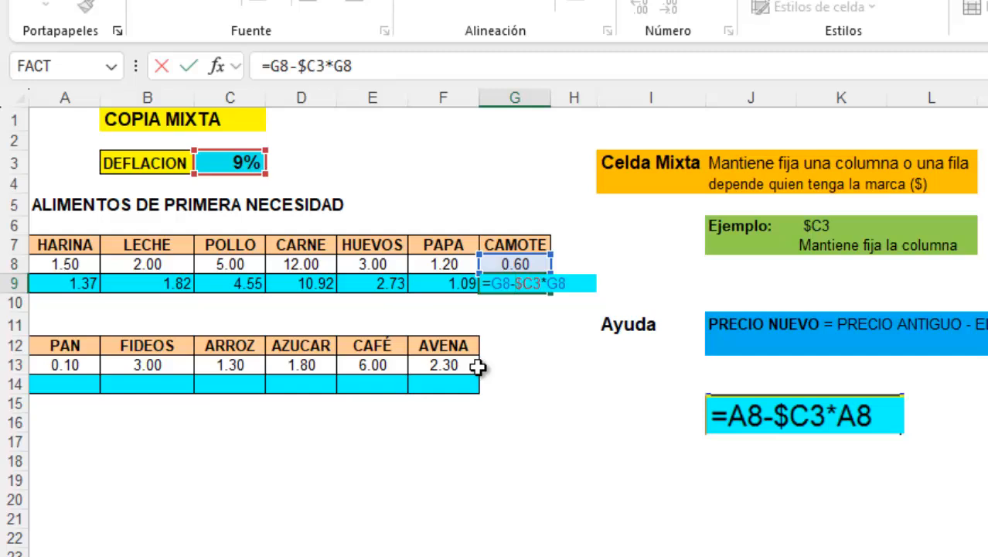
key(Return)
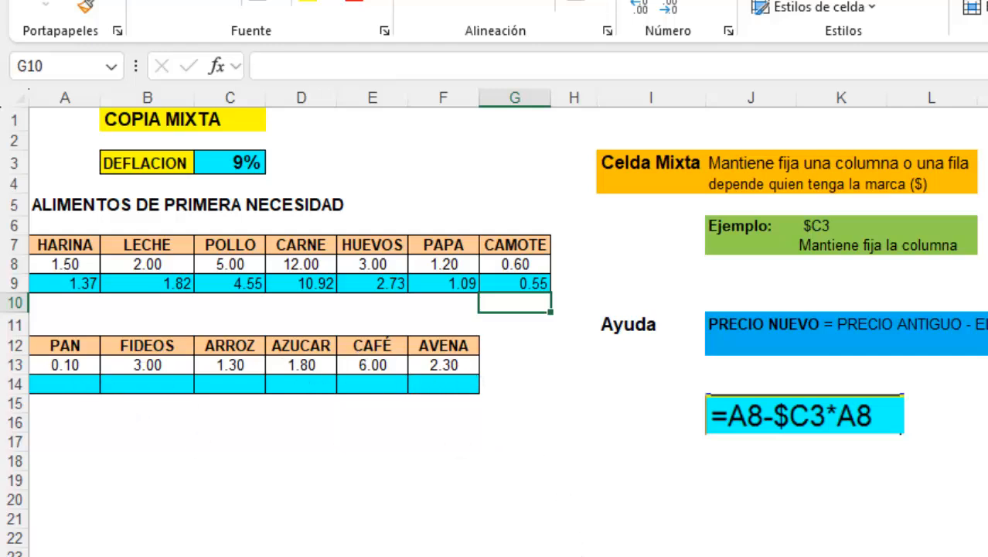
Step: On the ABSOLUTA sheet, enter the salary-increase formula =B7+G2*B7 in C7
click(541, 555)
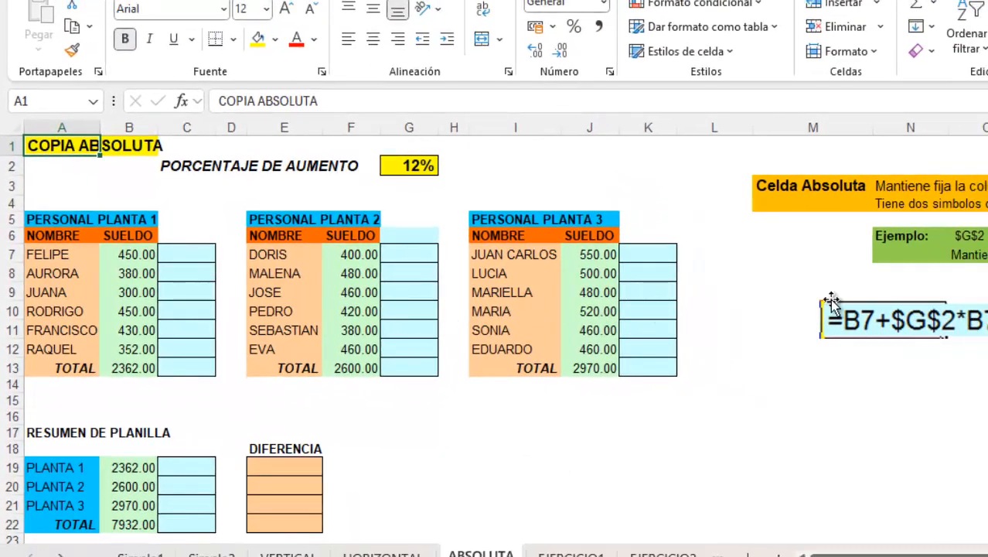
click(412, 165)
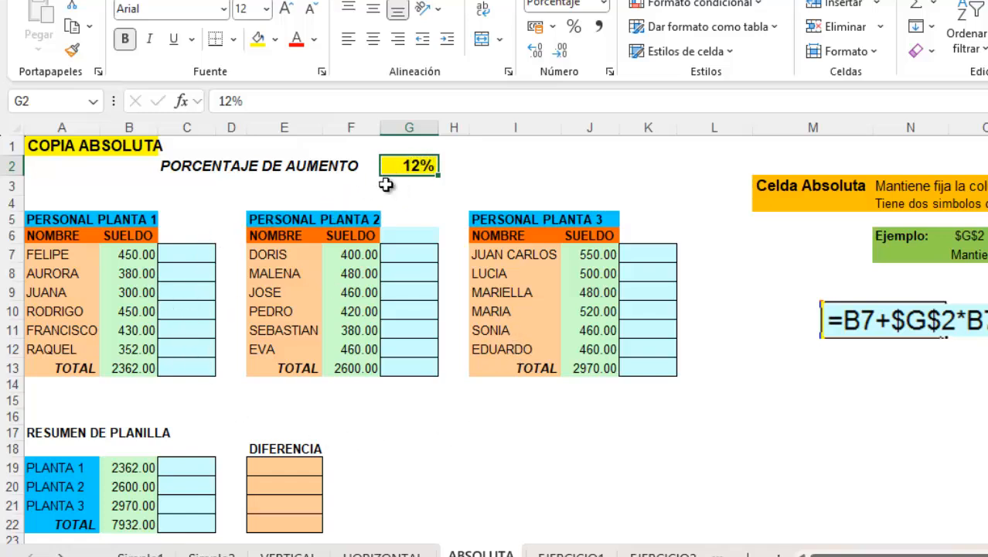
click(199, 258)
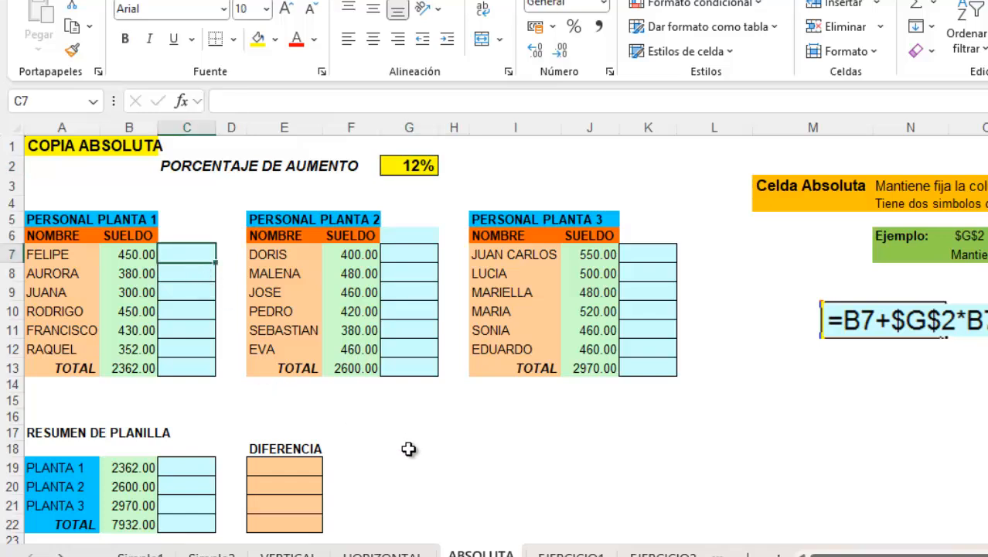
text(=)
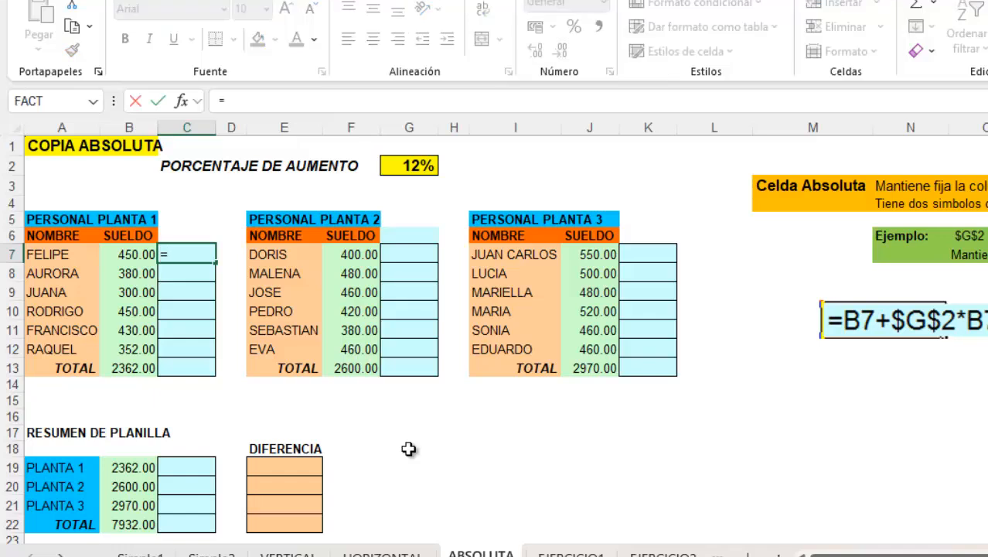
click(130, 255)
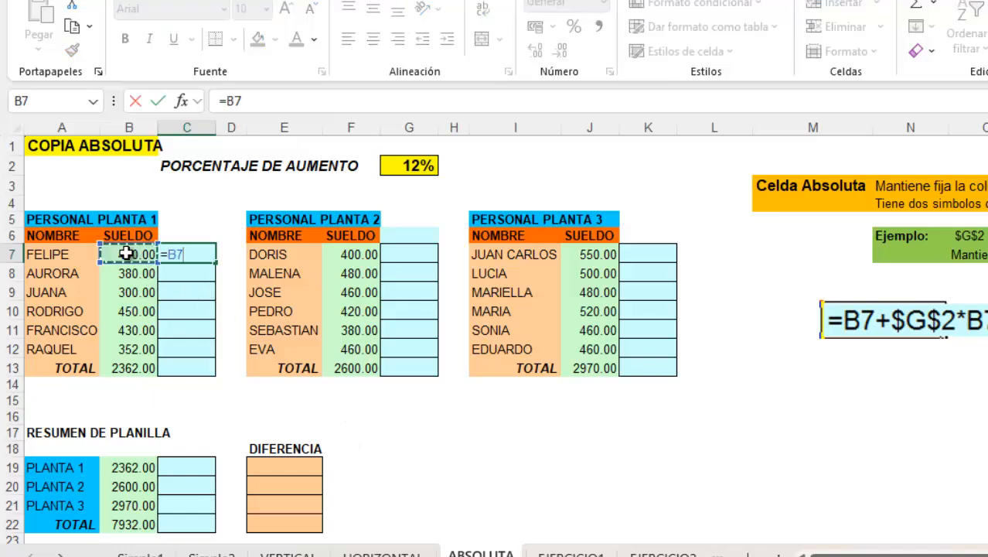
text(+)
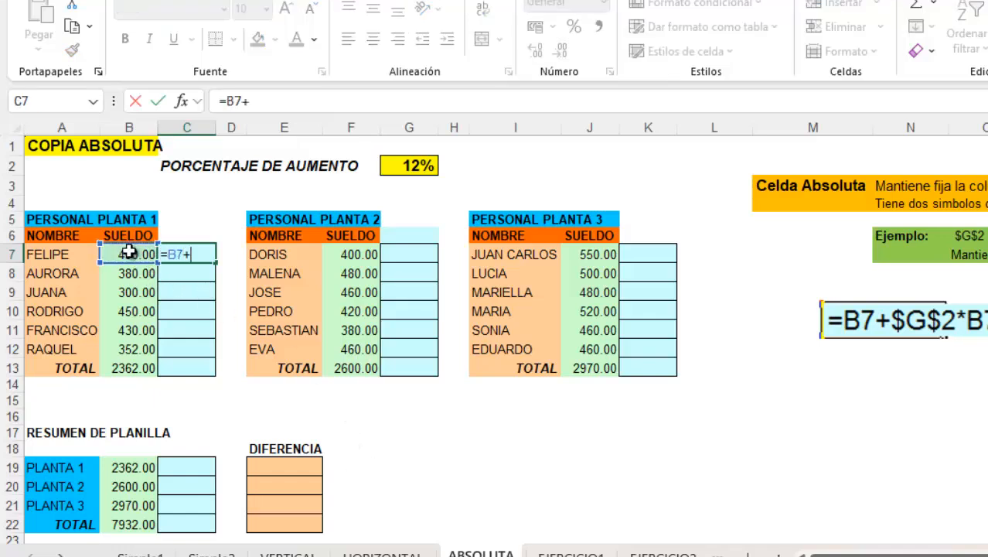
click(411, 165)
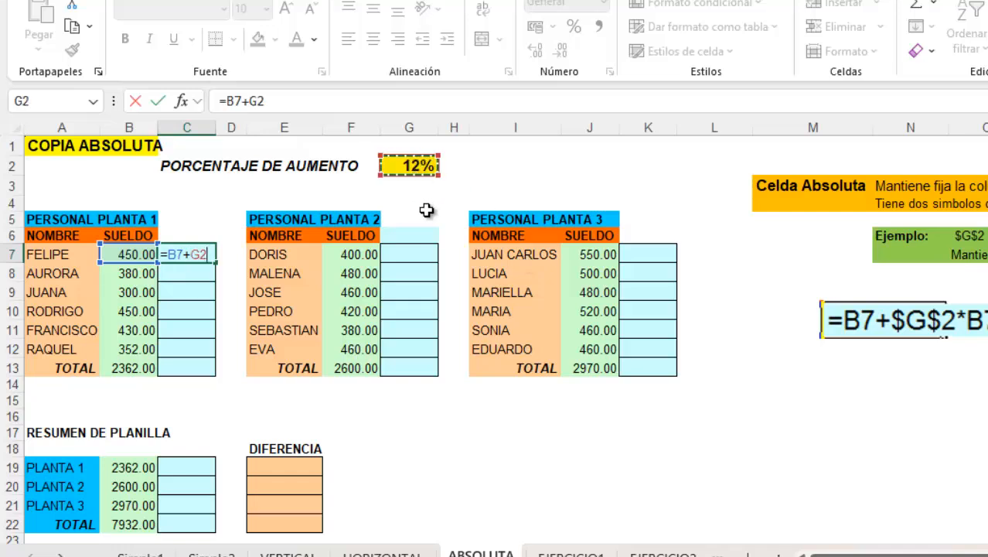
text(*)
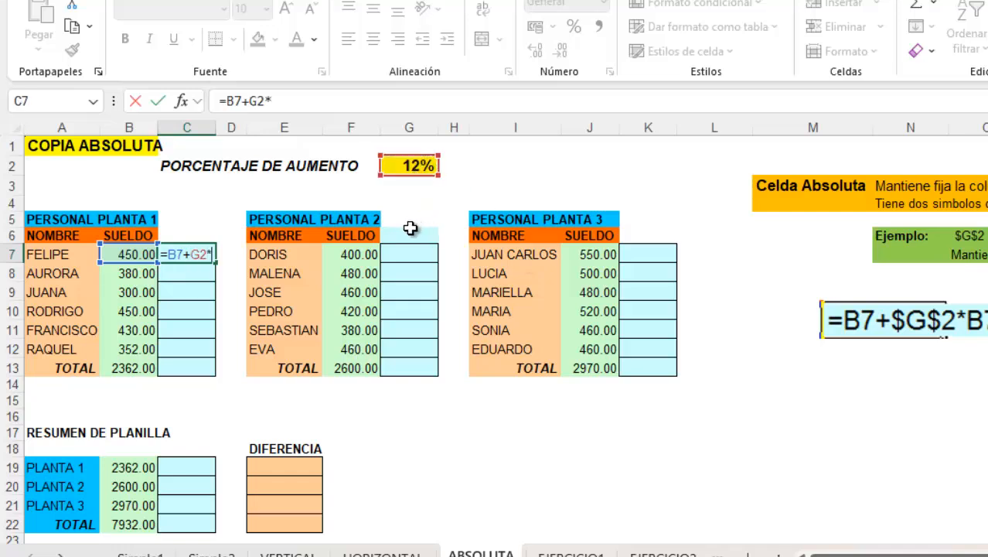
click(140, 249)
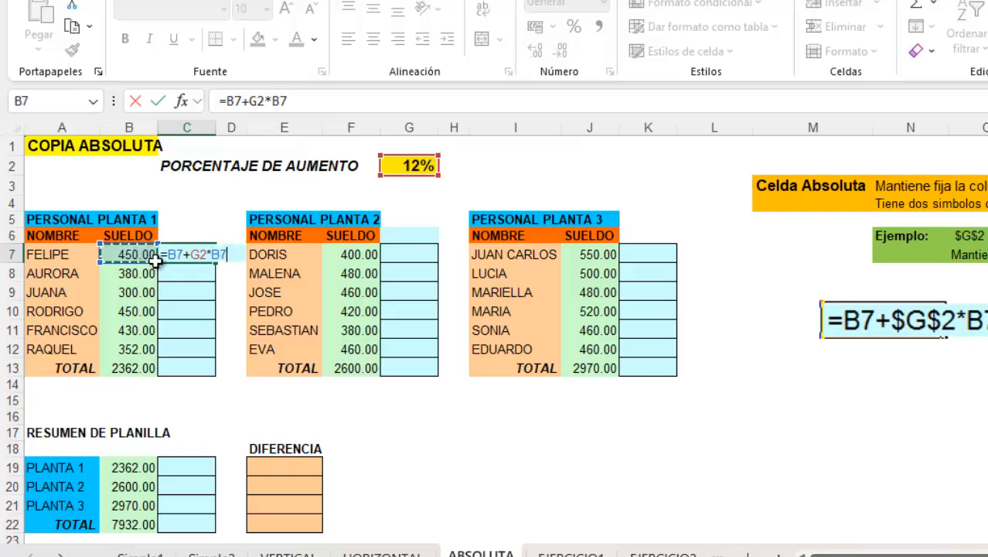
key(Return)
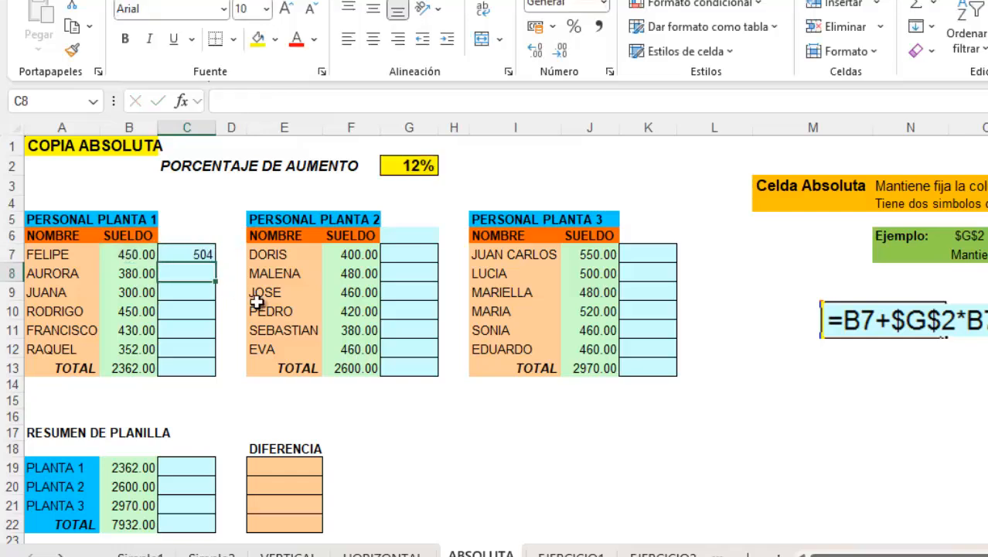
Step: Format the increased salary in C7 with two decimal places
click(148, 255)
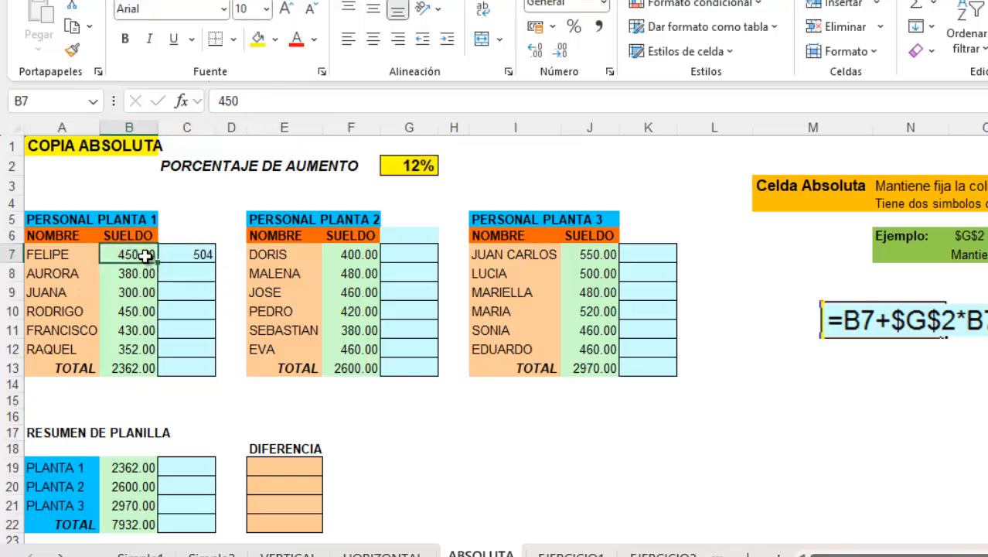
click(199, 257)
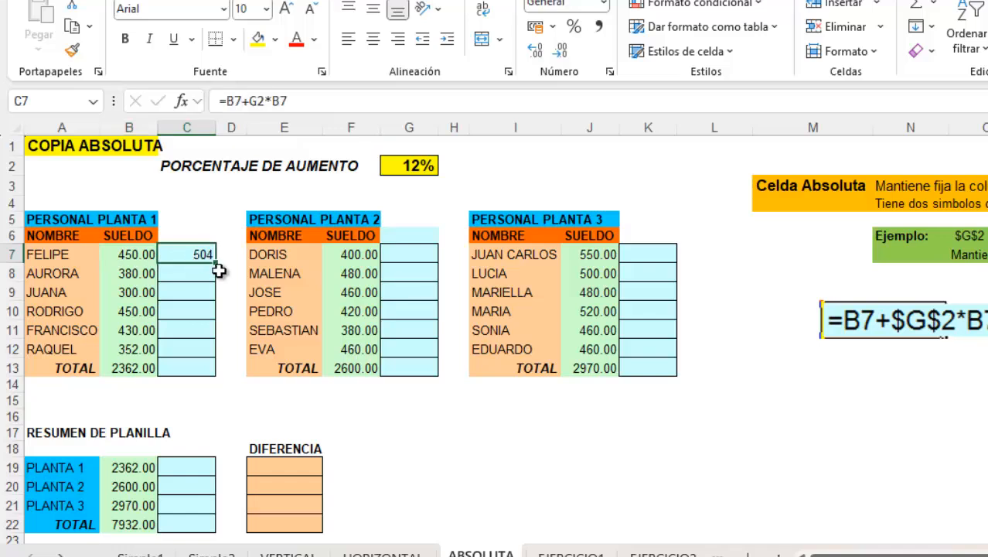
click(540, 52)
click(540, 52)
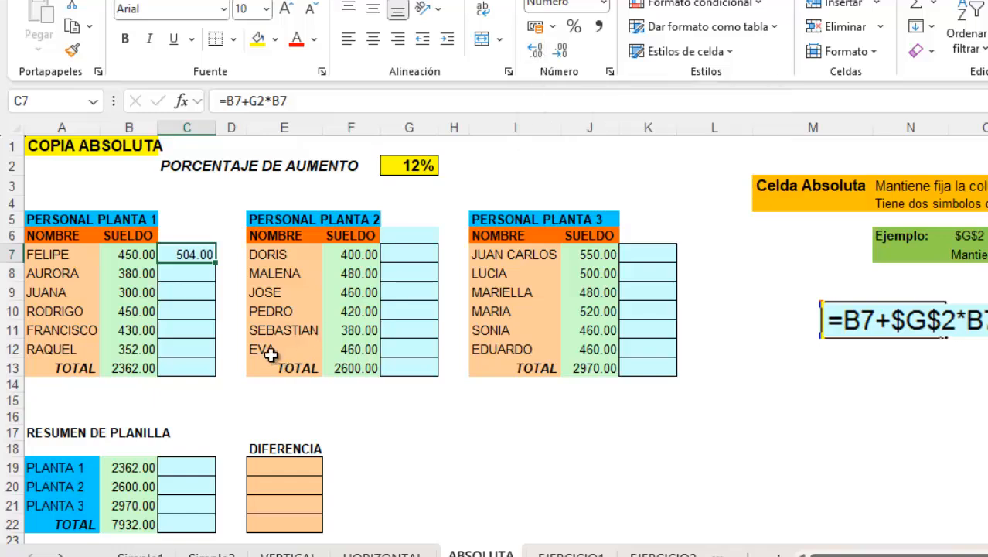
Step: Make the increase-percentage reference in C7 absolute so the formula reads =B7+$G$2*B7
double_click(199, 256)
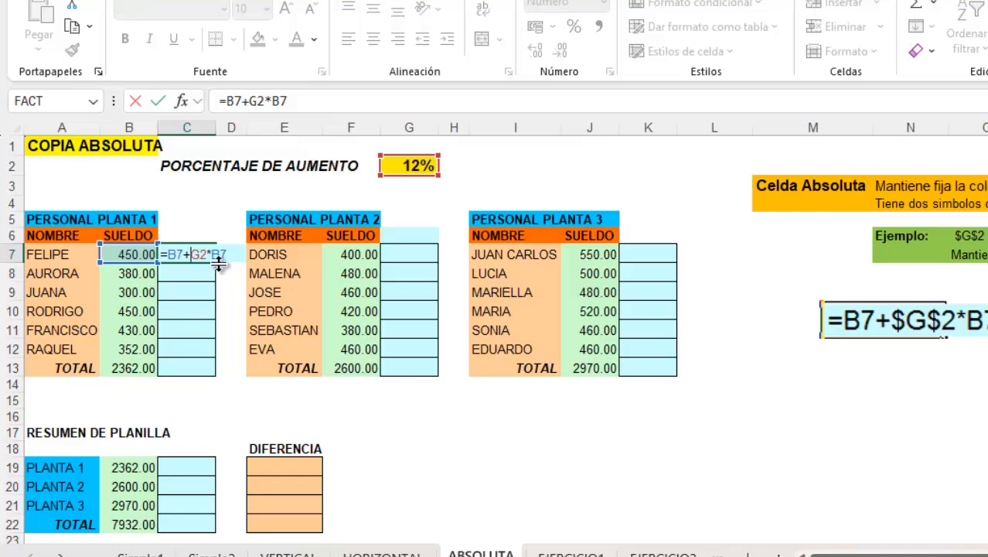
text($)
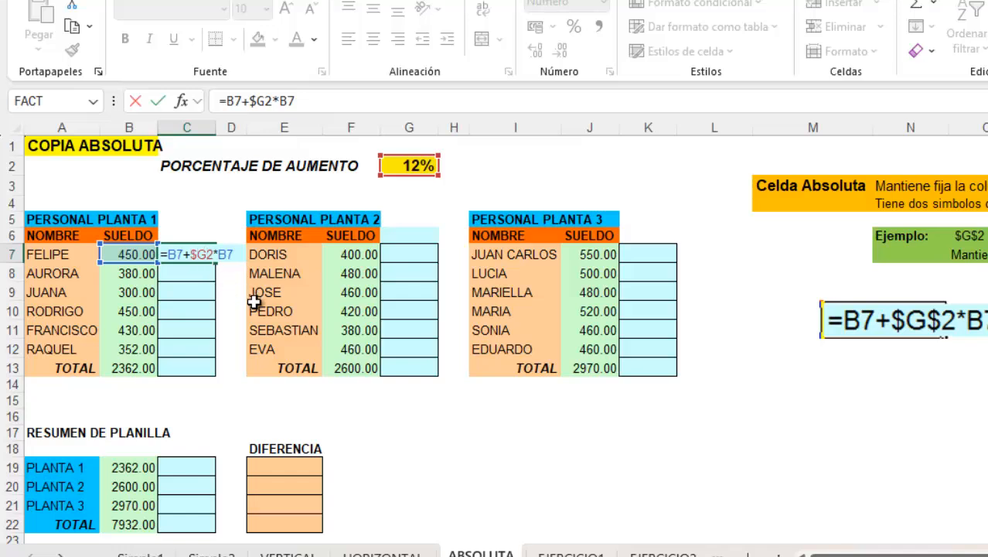
text($)
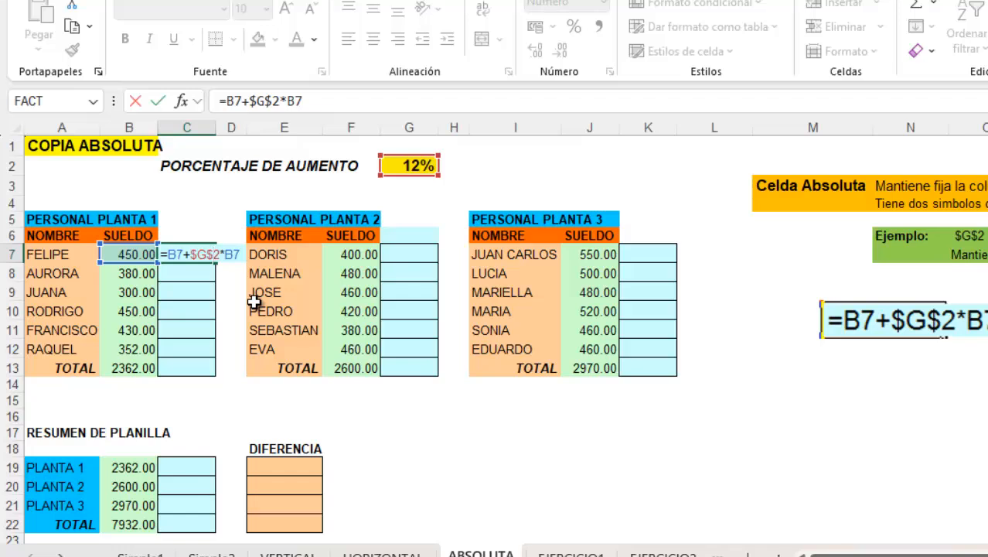
key(Return)
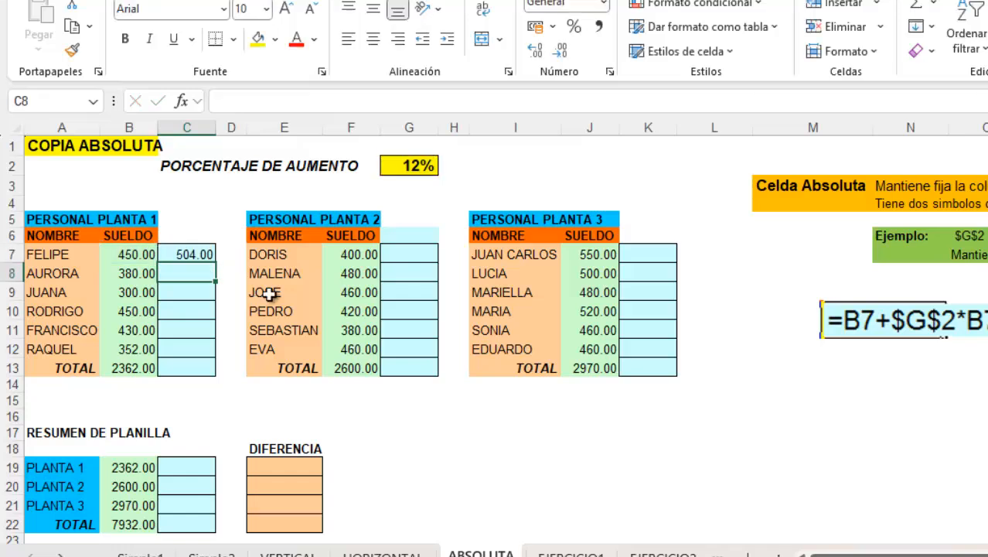
Step: Fill the absolute-reference formula from C7 down to C12 and copy it into G7:G12 and K7:K12
click(186, 254)
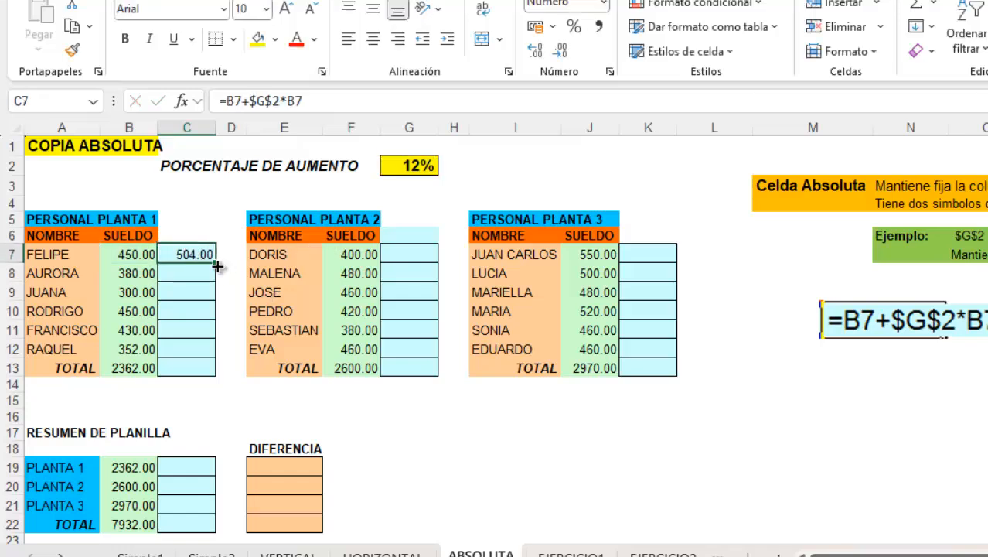
drag(218, 266, 218, 353)
click(207, 255)
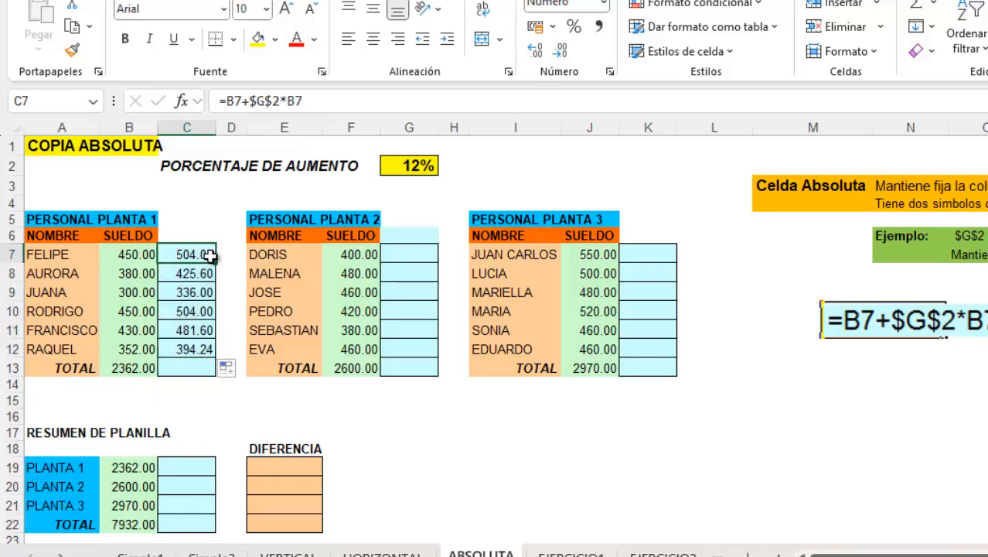
key(ctrl+c)
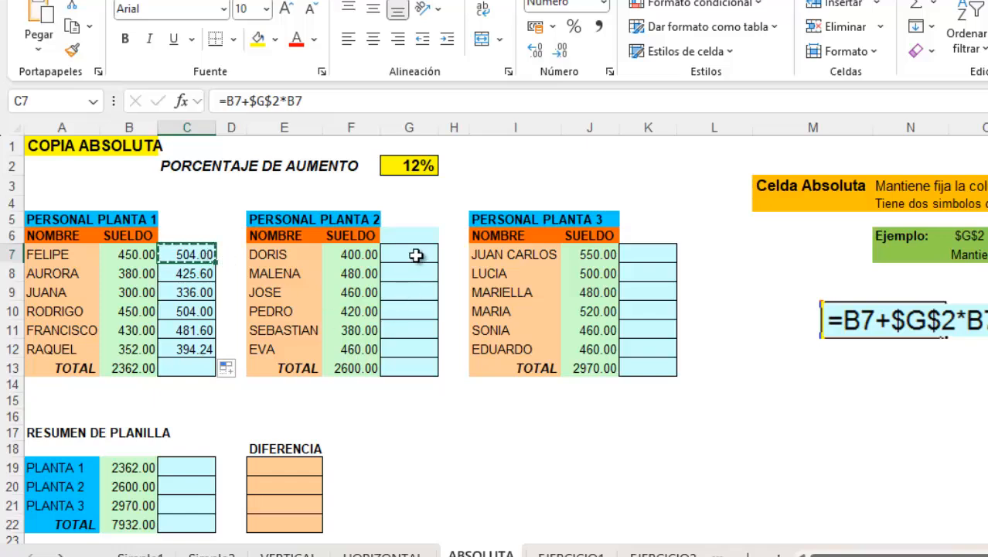
drag(416, 255, 410, 343)
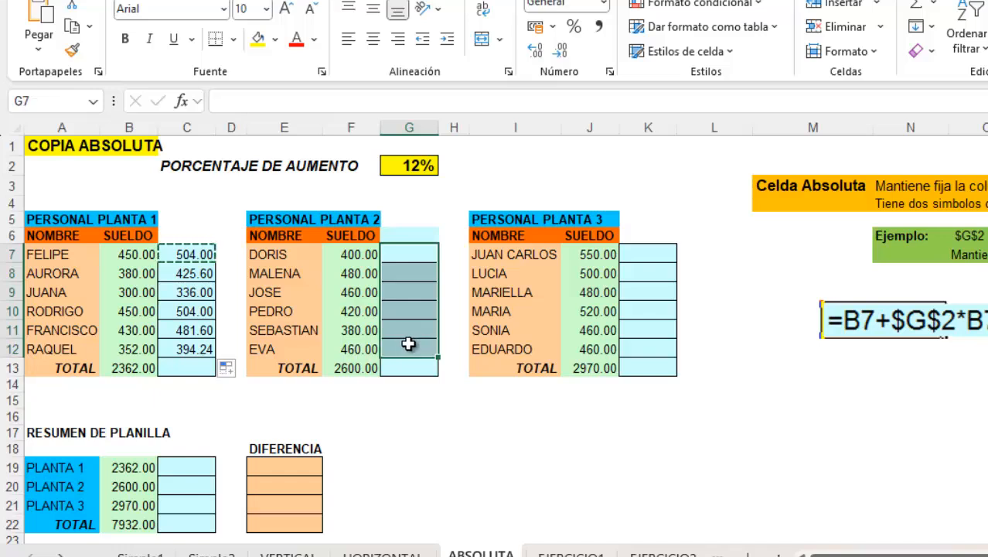
key(ctrl+v)
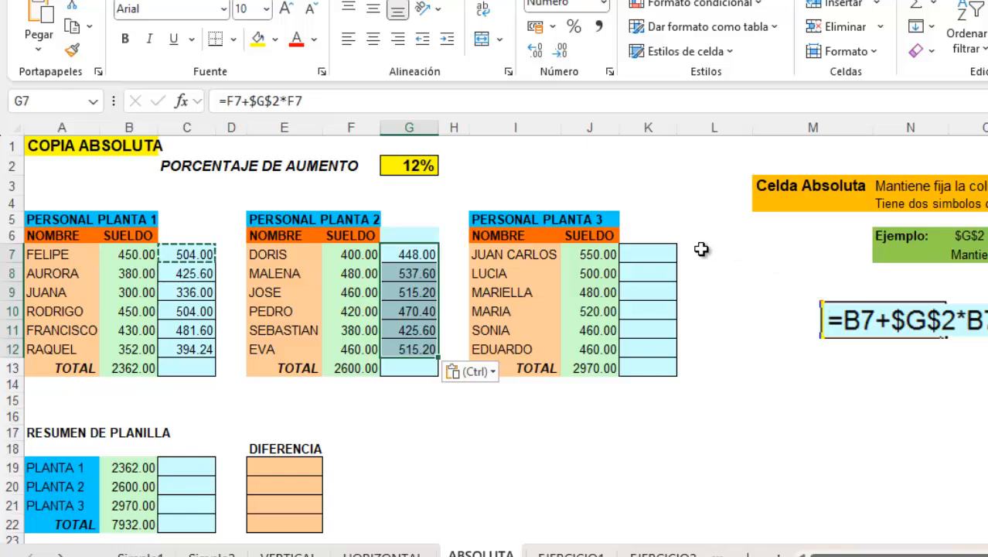
drag(650, 256, 654, 345)
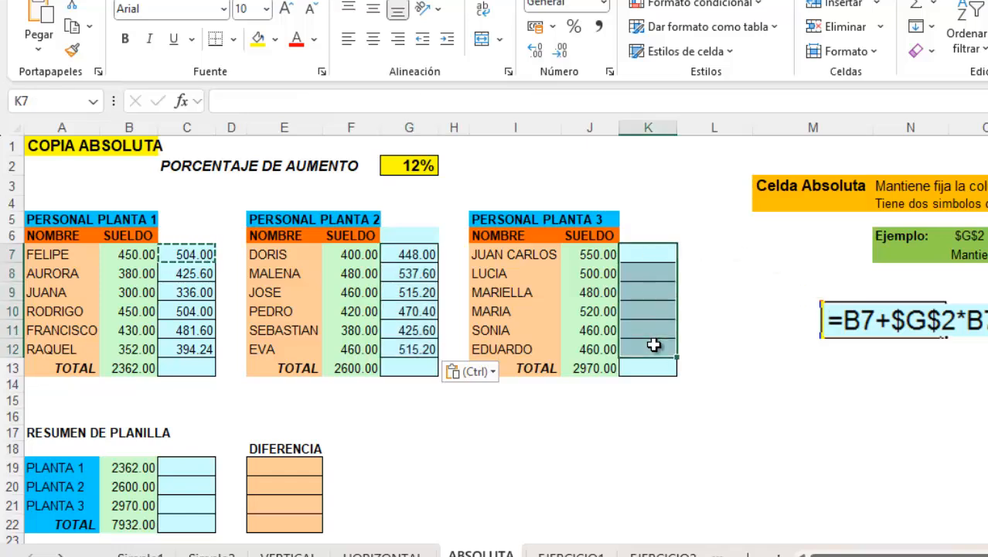
key(ctrl+v)
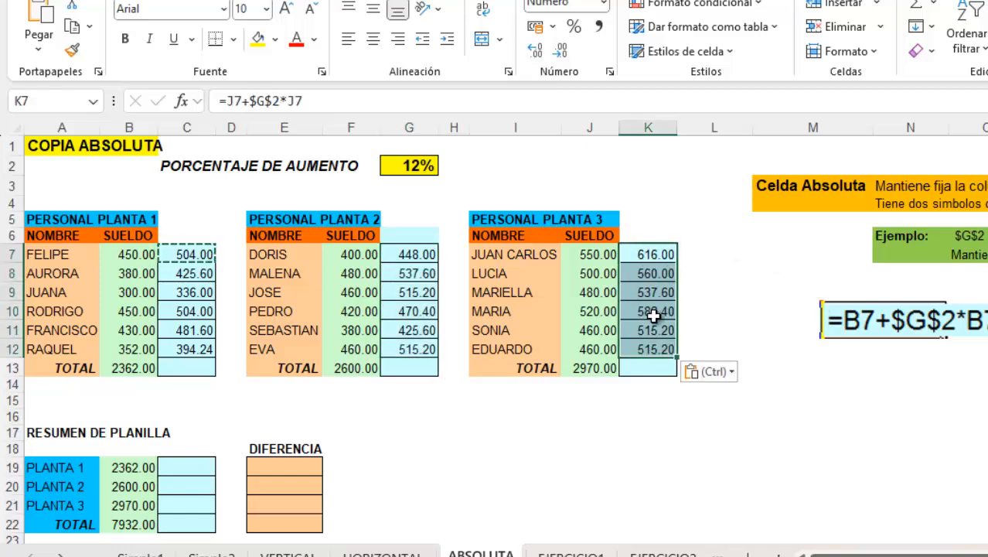
Step: Inspect the references used by the copied formulas in K7 and K12
click(654, 256)
double_click(654, 256)
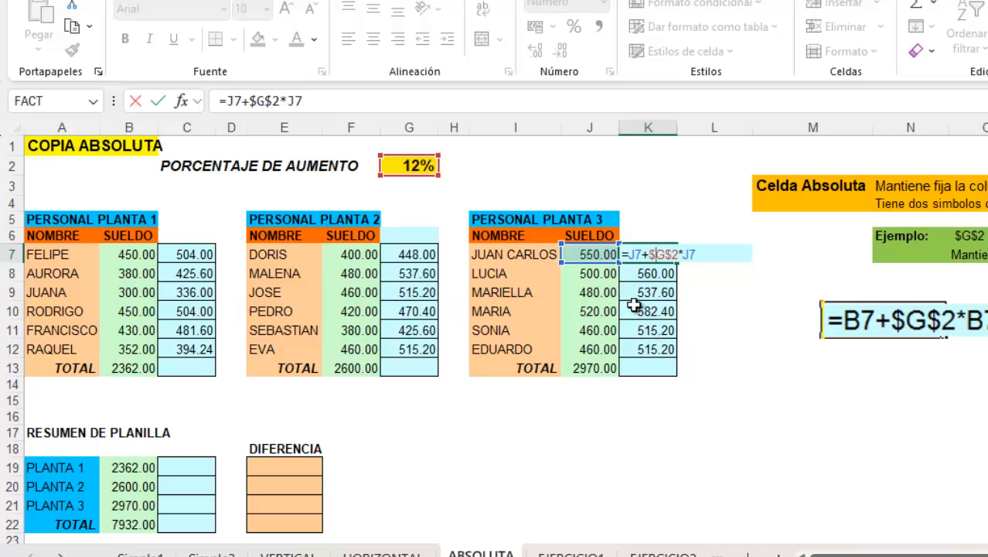
key(ctrl+Return)
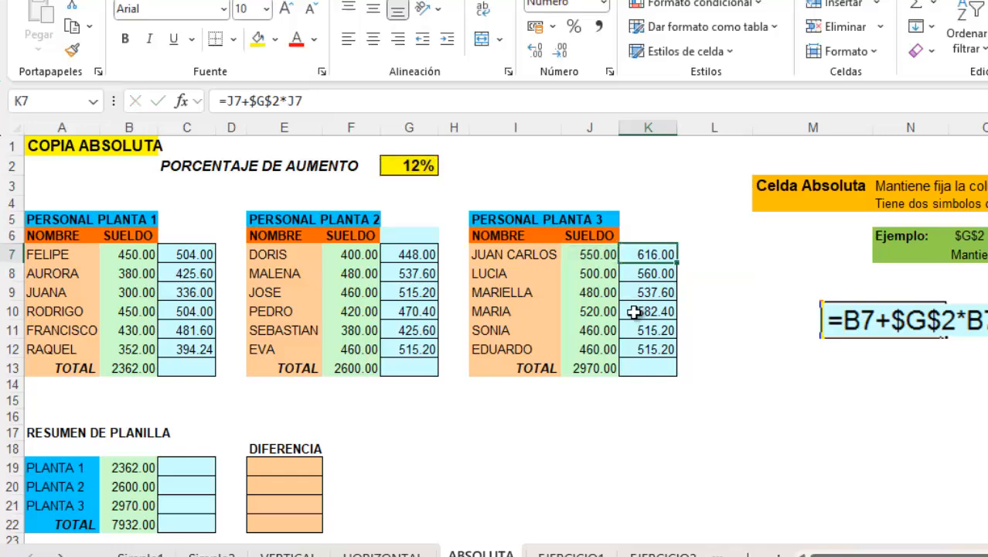
double_click(664, 350)
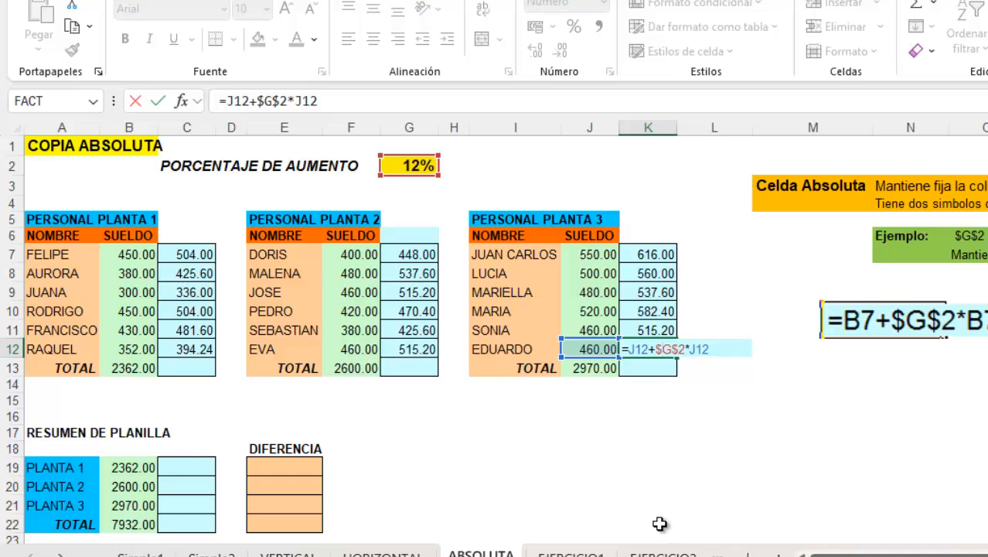
key(Return)
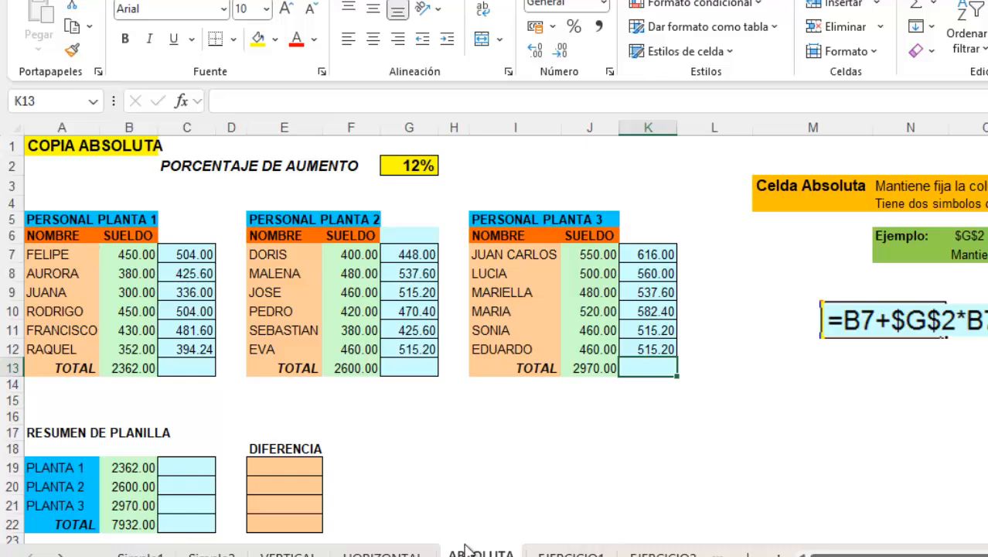
Step: Total the increased salaries of PERSONAL PLANTA 1 in C13 with =SUMA(C7:C12) and copy that cell
click(182, 369)
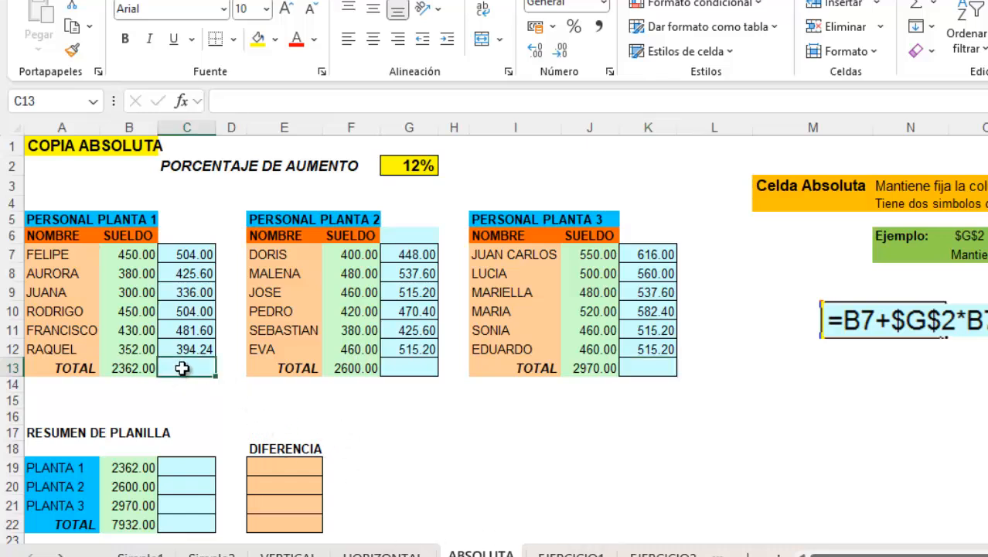
click(921, 9)
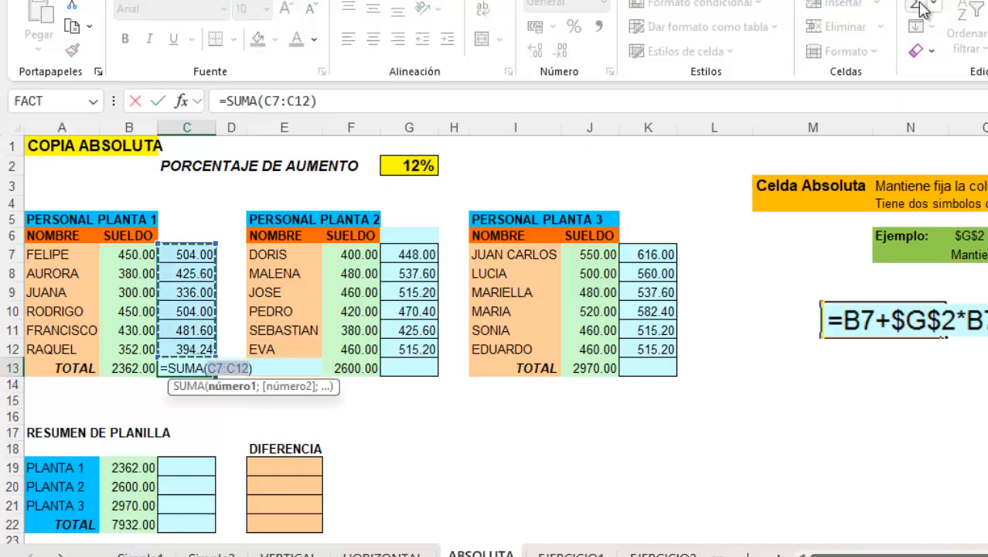
click(922, 9)
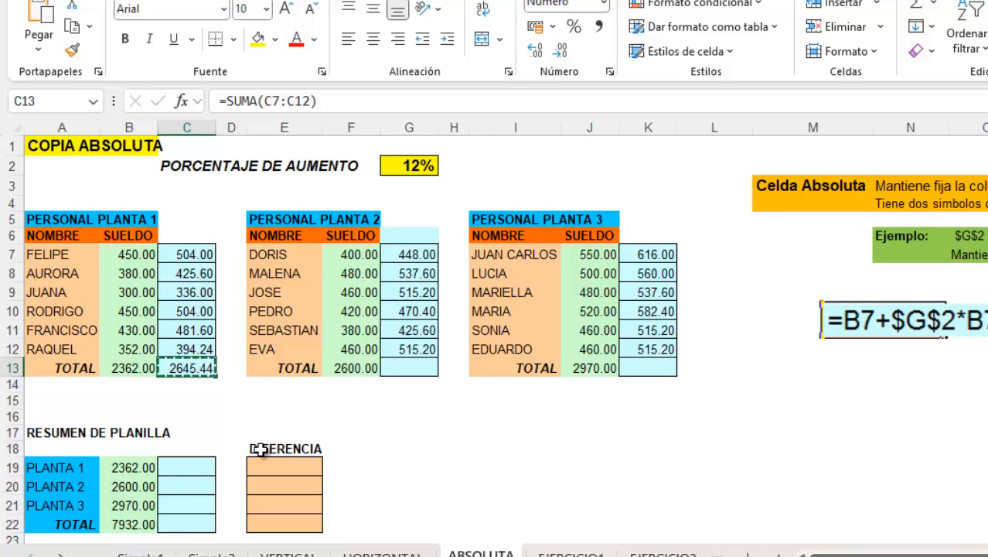
Step: Paste the copied total formula into G13 and K13 for PERSONAL PLANTA 2 and PERSONAL PLANTA 3
key(Right)
key(Right)
key(Right)
key(Right)
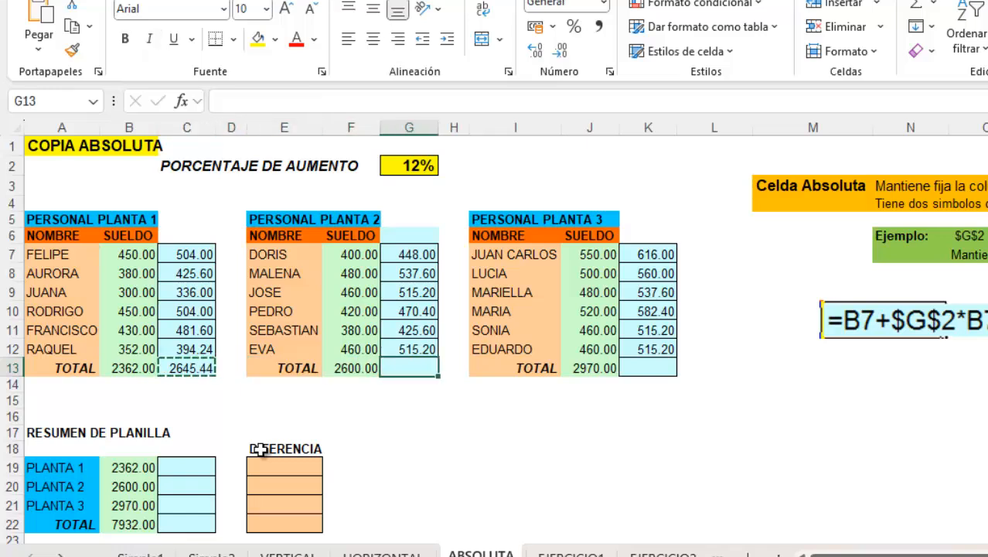
key(ctrl+v)
key(Right)
key(Right)
key(Right)
key(Right)
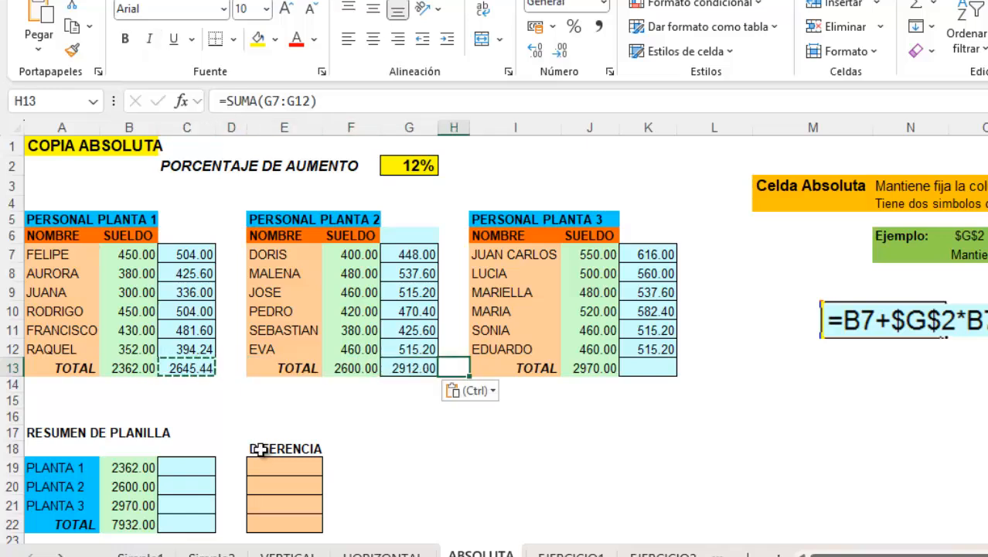
key(Return)
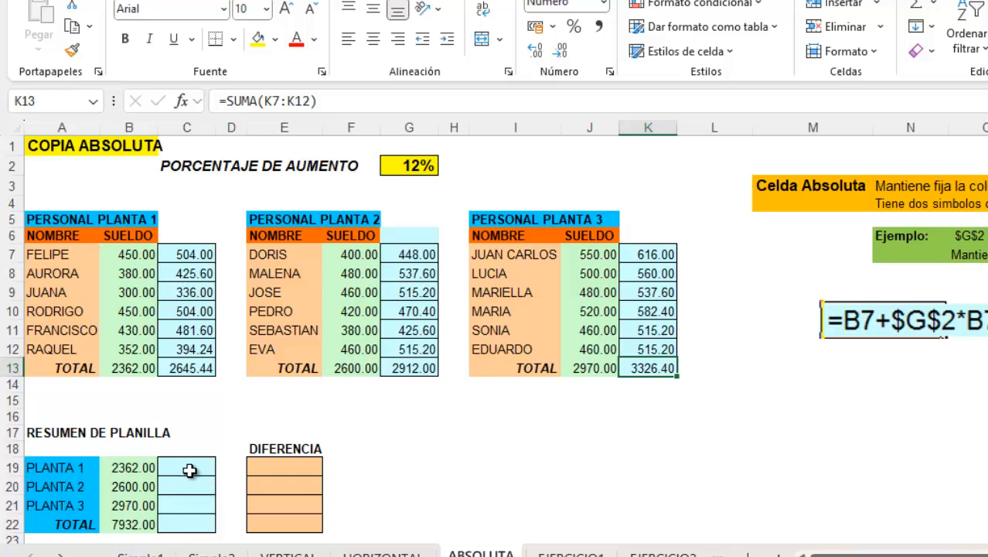
Step: Check the reference in B19 and link PLANTA 1's increased payroll in C19 to its total with =C13
click(133, 469)
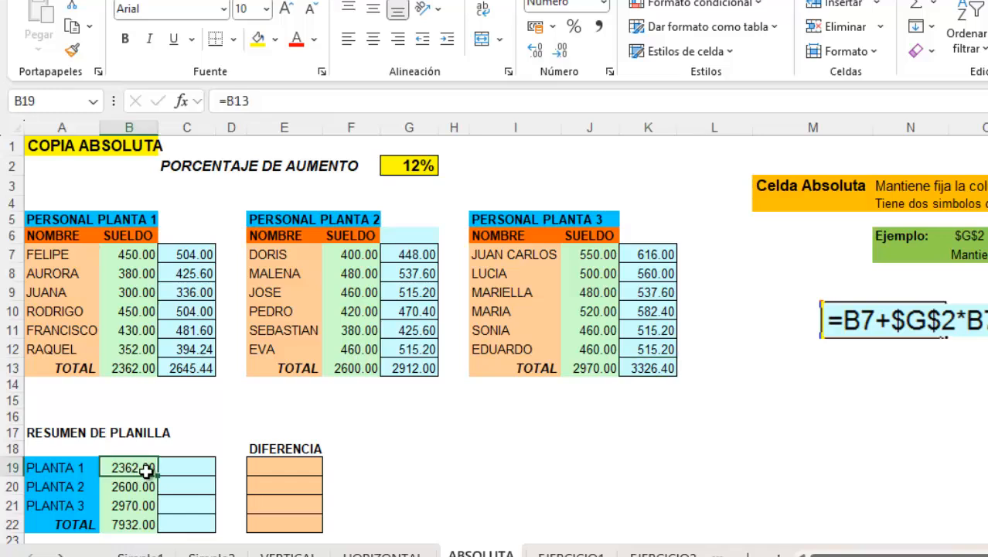
click(186, 467)
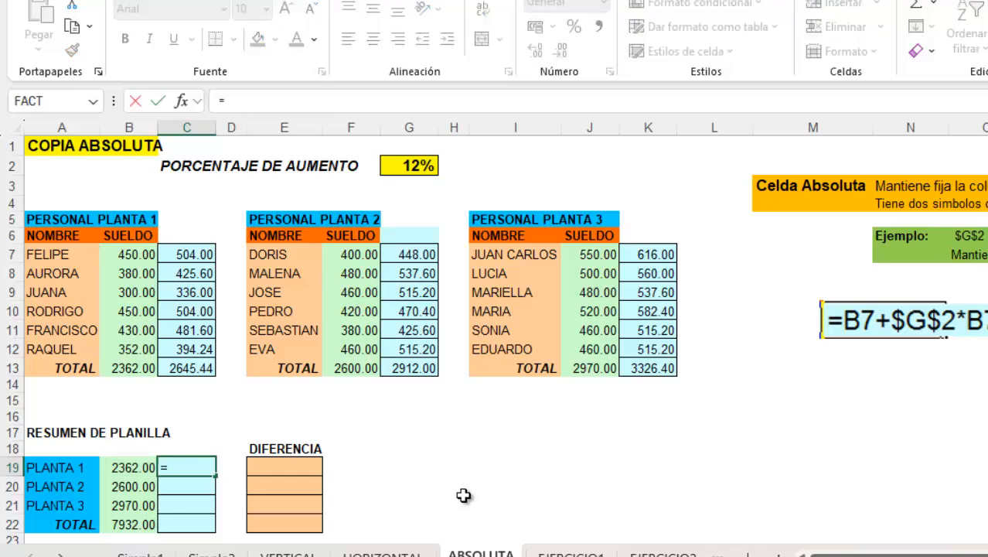
click(186, 370)
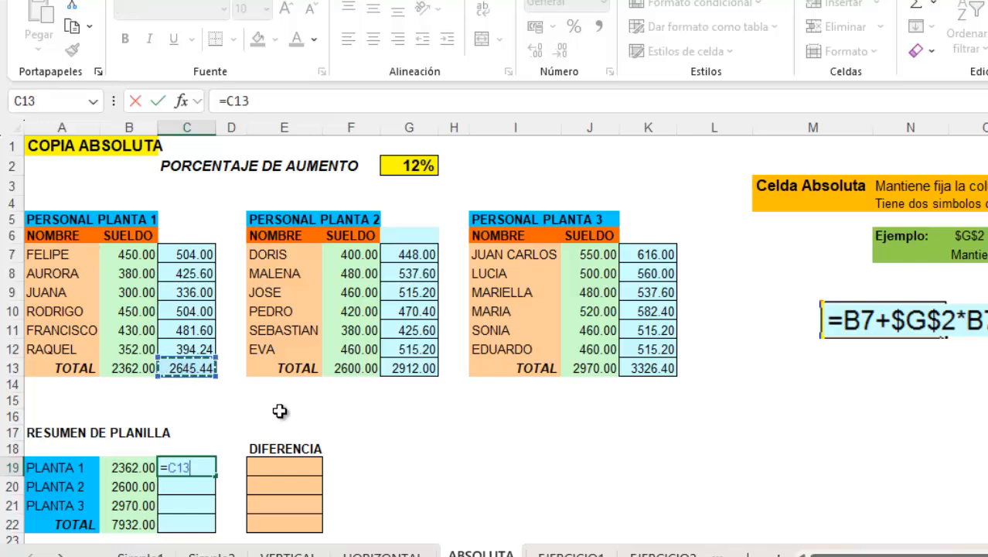
key(Return)
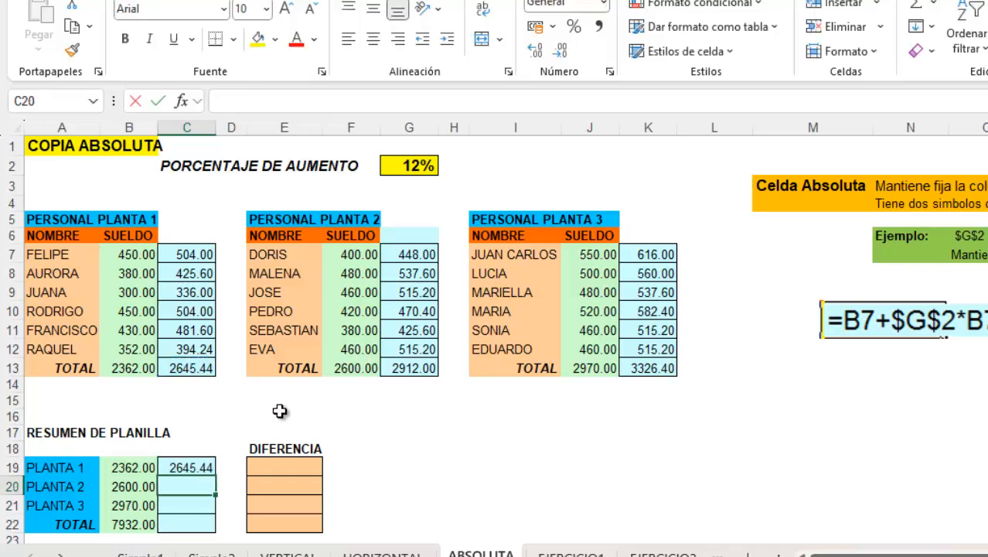
Step: Link the increased payroll totals of PLANTA 2 and PLANTA 3 in C20 and C21 with =G13 and =K13
text(=)
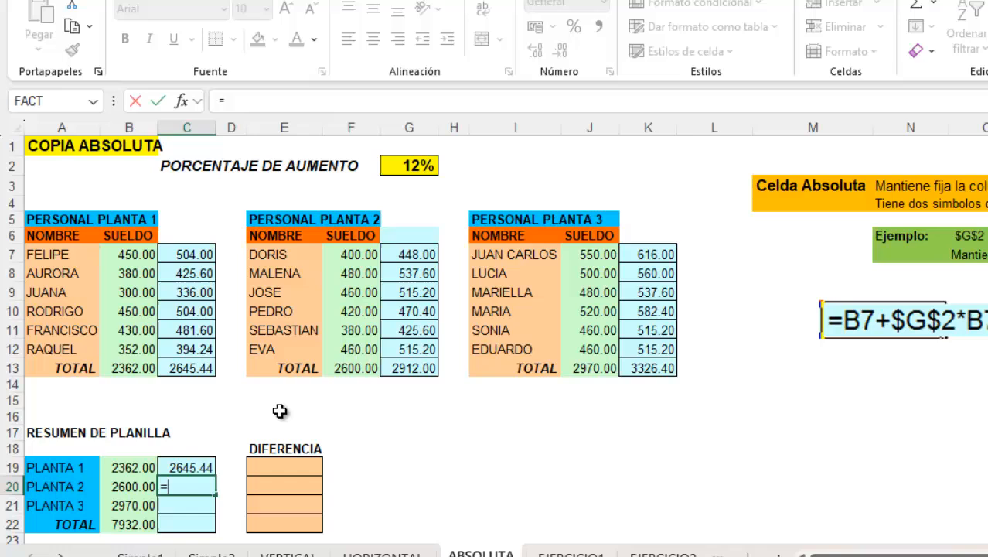
click(426, 365)
key(Return)
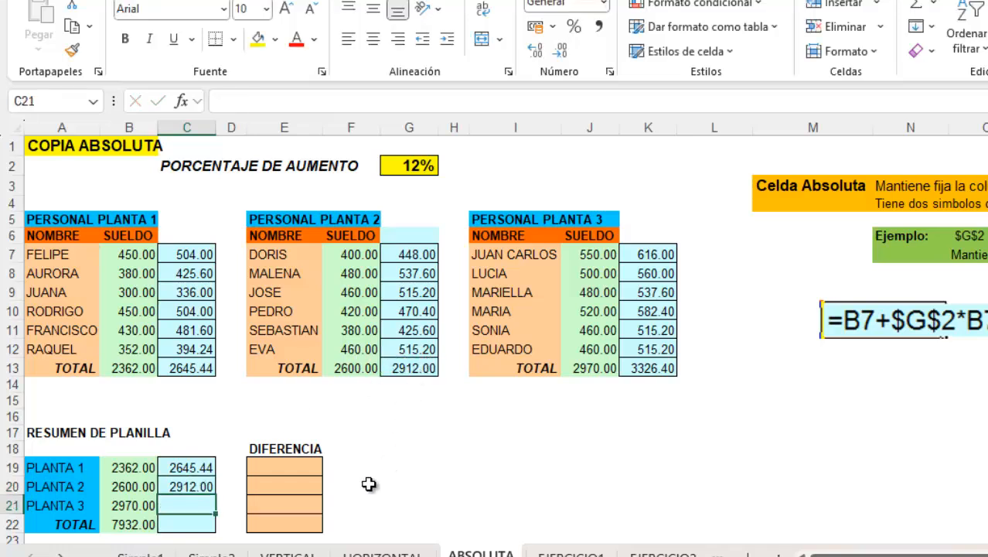
text(=)
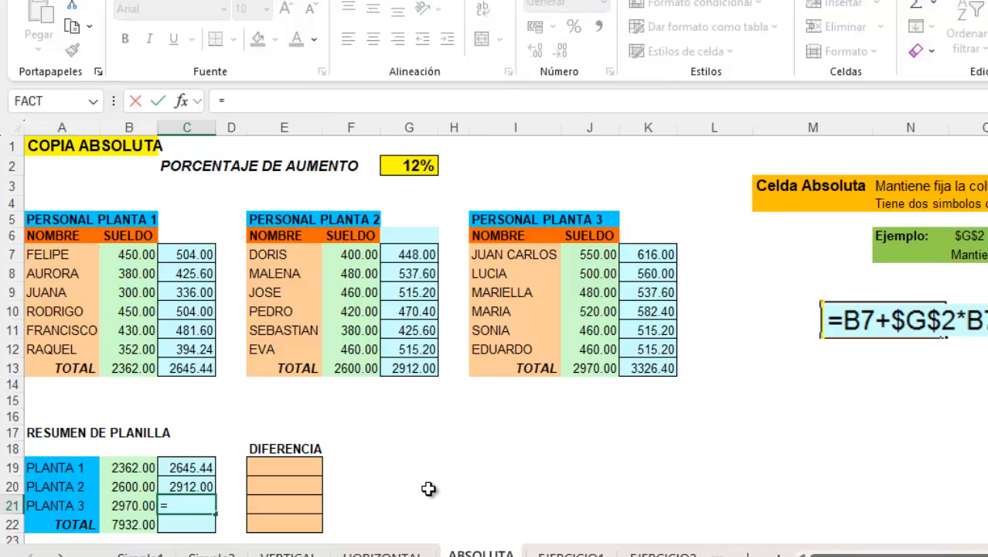
click(647, 368)
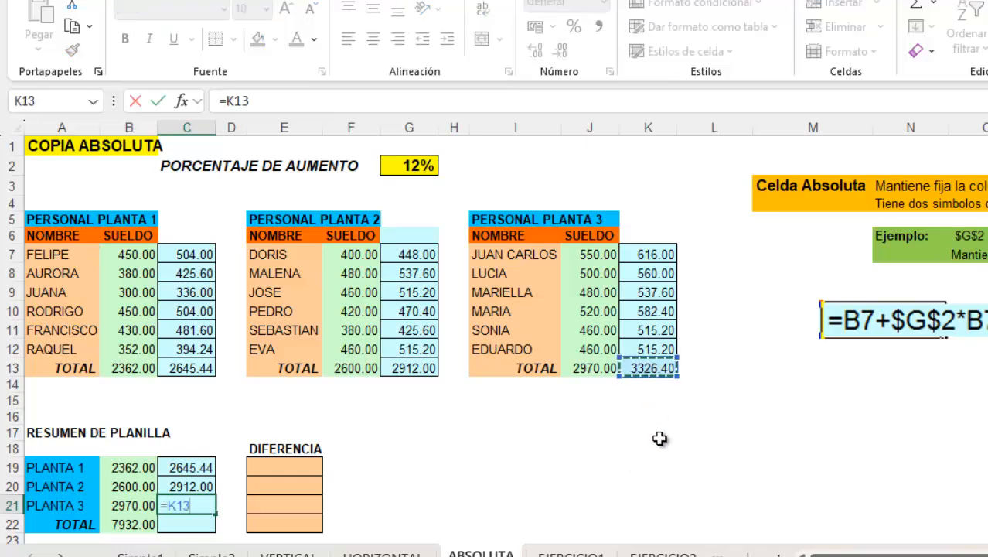
key(Return)
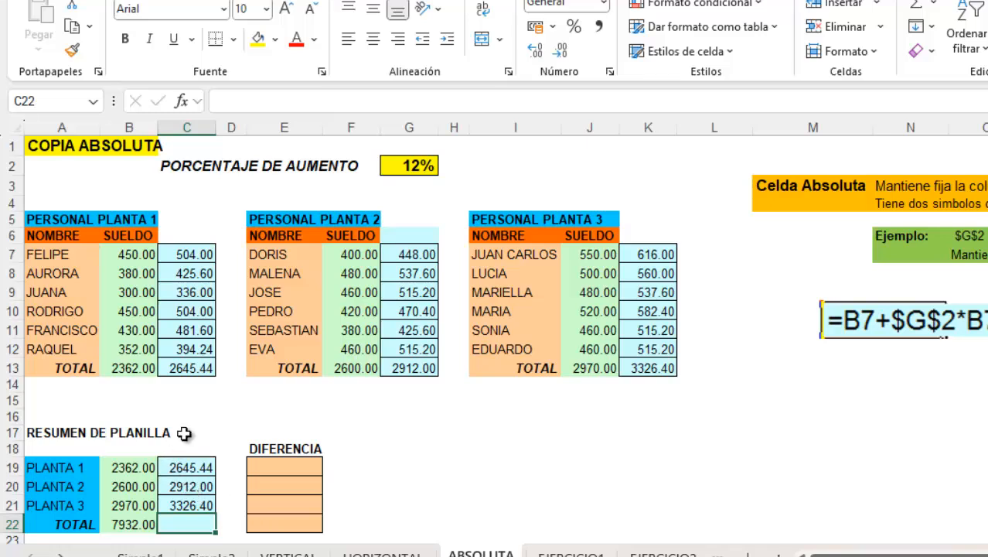
Step: Clear the increased salary in C8 to test the linked payroll summary, and undo the deletion
click(194, 276)
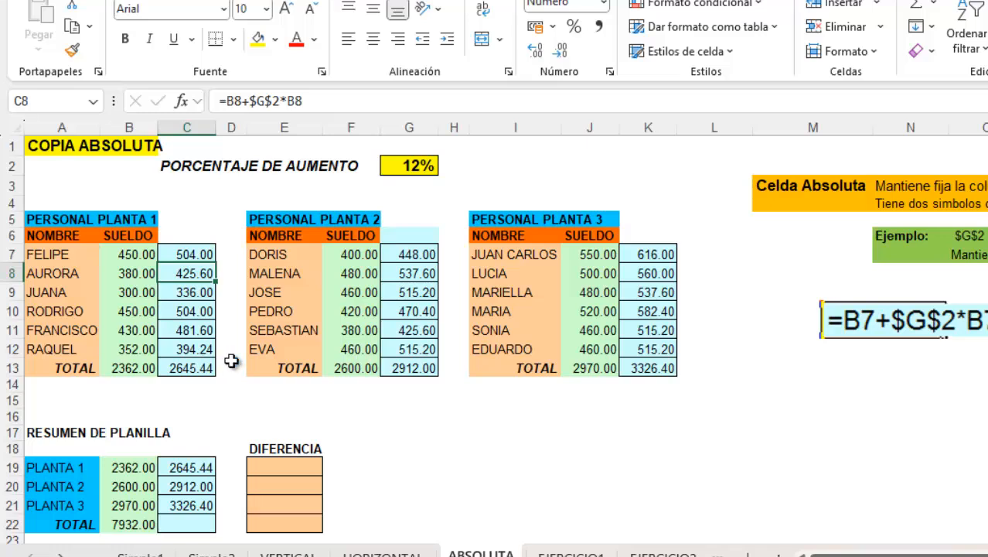
key(Delete)
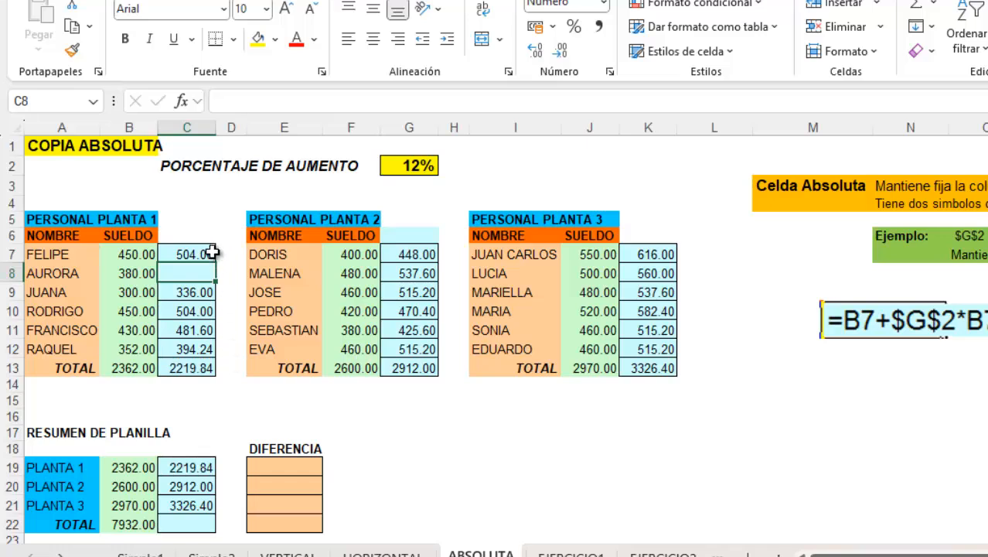
click(187, 487)
key(ctrl+z)
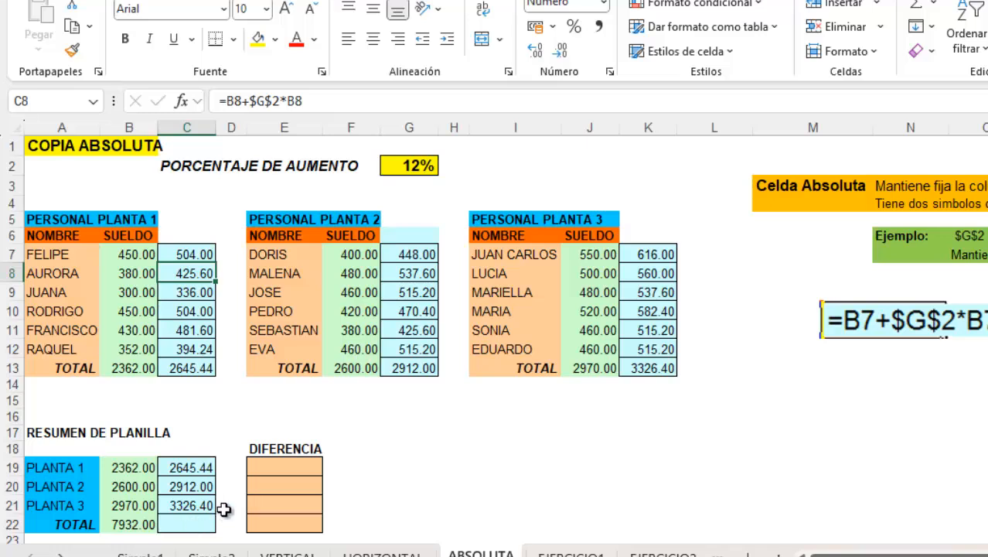
Step: Calculate PLANTA 1's payroll difference in E19 with =C19-B19 and fill the formula down to E21
click(280, 472)
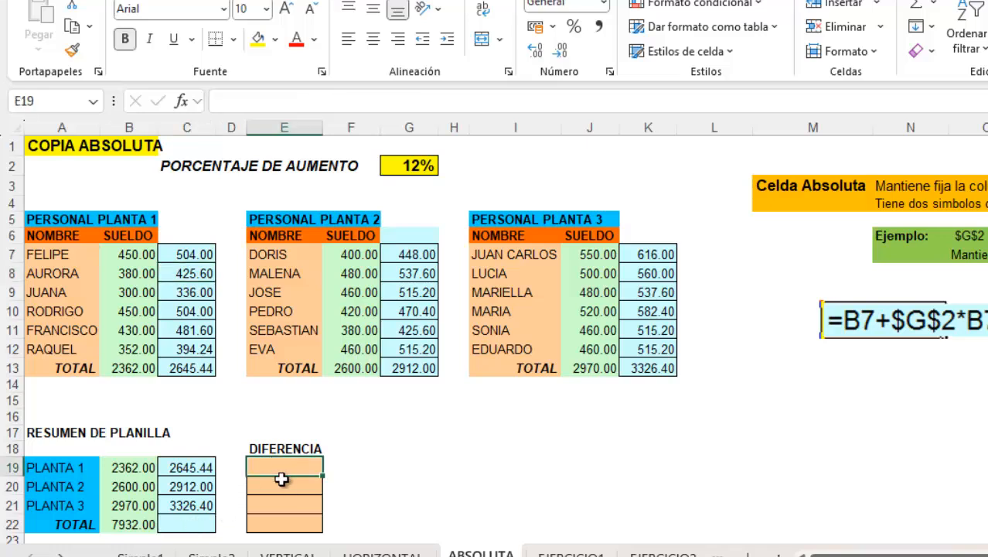
text(=)
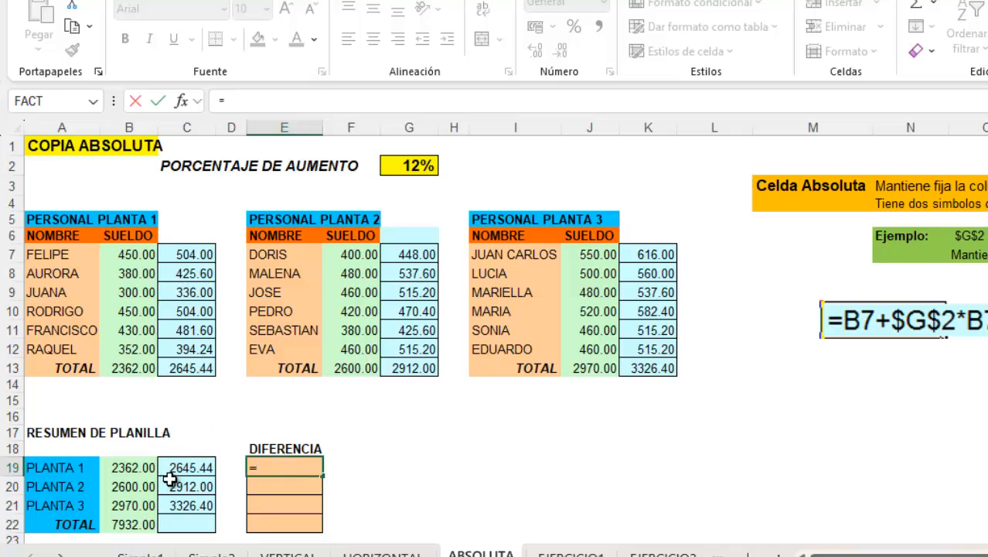
click(192, 468)
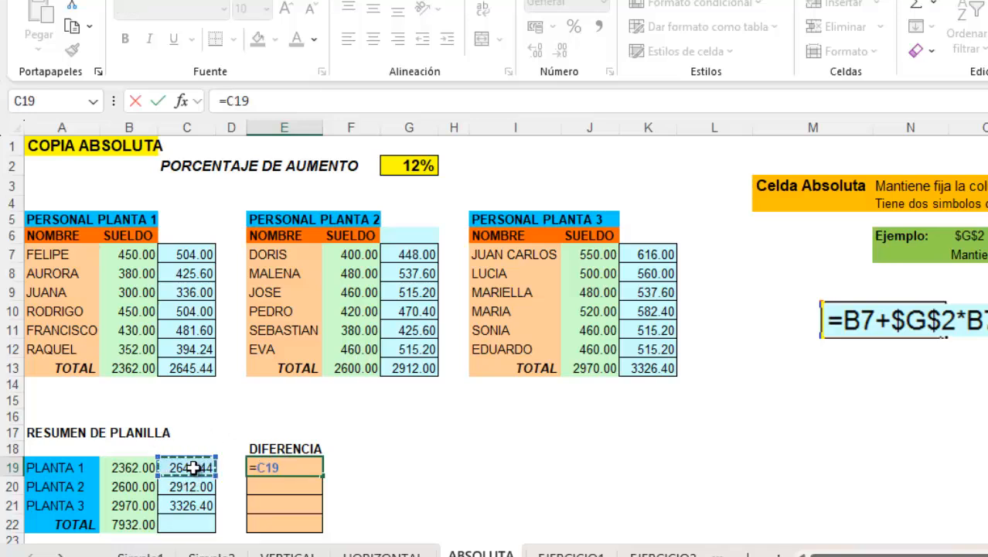
text(-)
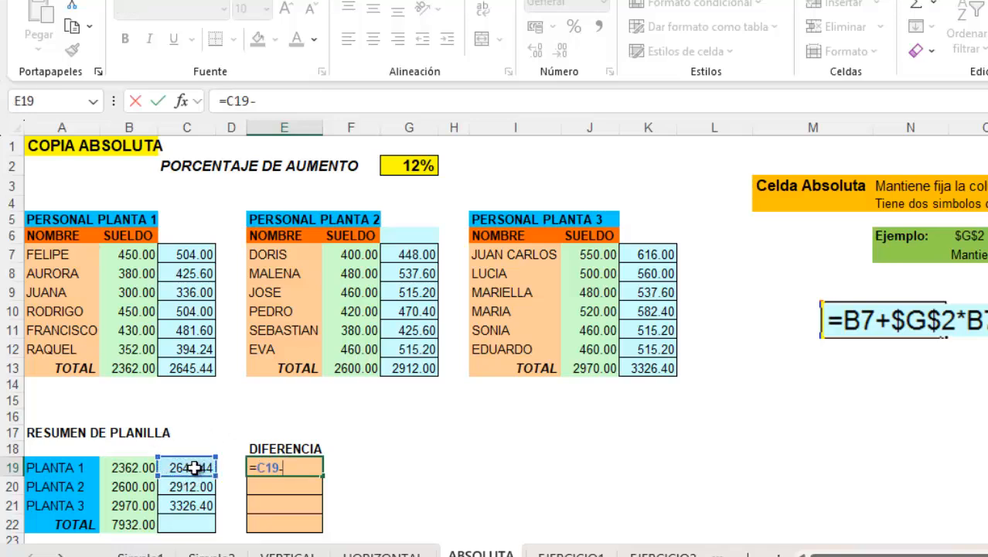
click(129, 468)
key(Return)
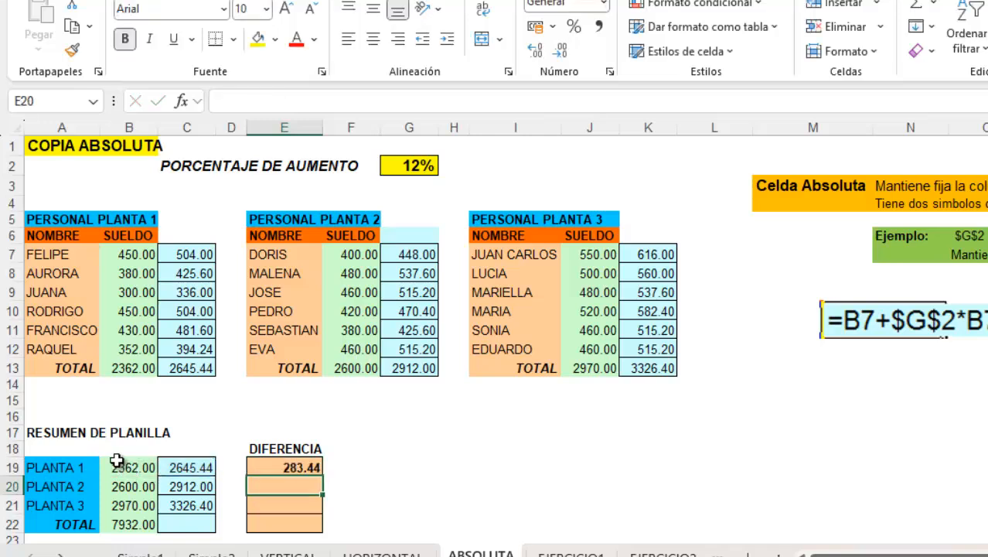
click(293, 468)
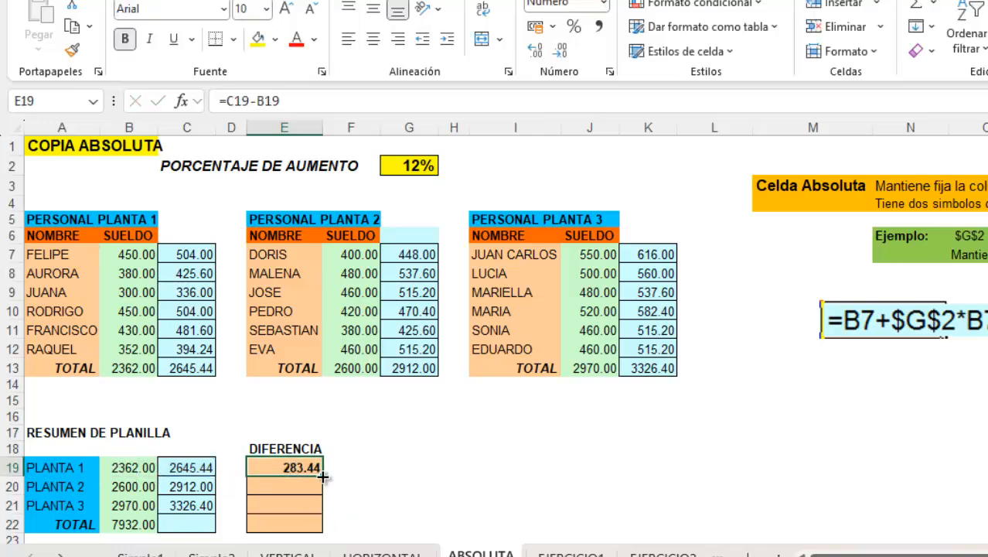
drag(320, 484, 320, 507)
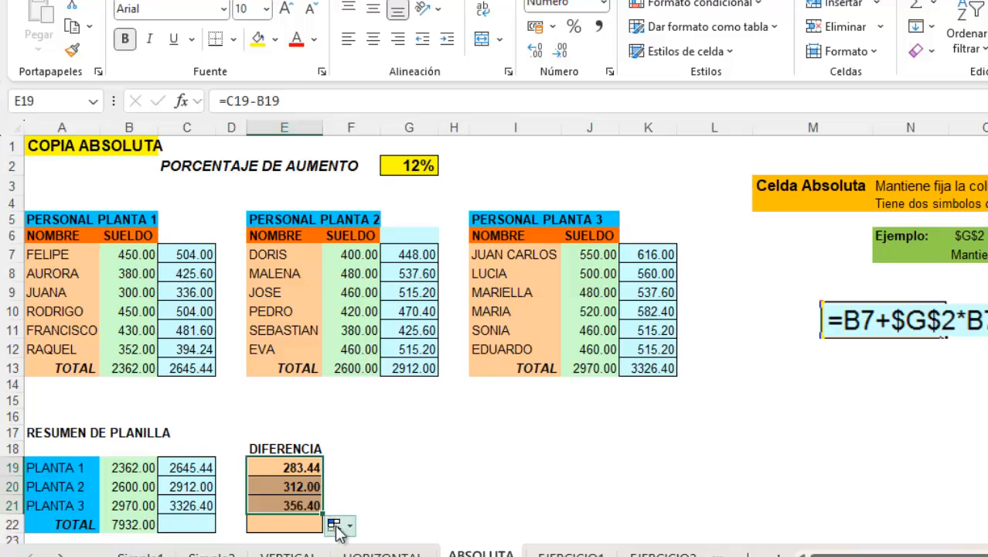
Step: Total the increased payroll in C22 with =SUMA(C19:C21) and the differences in E22 with =SUMA(E19:E21)
click(194, 527)
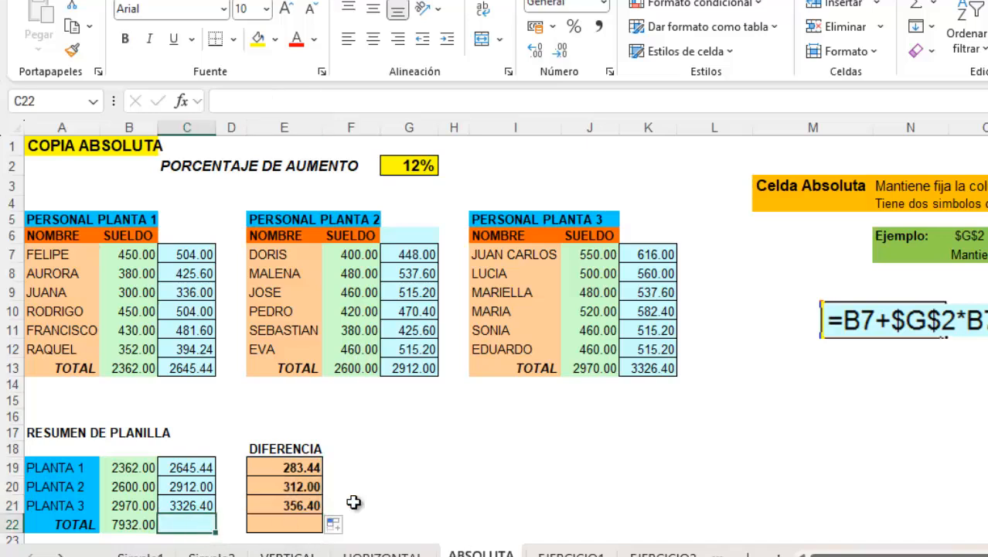
click(916, 6)
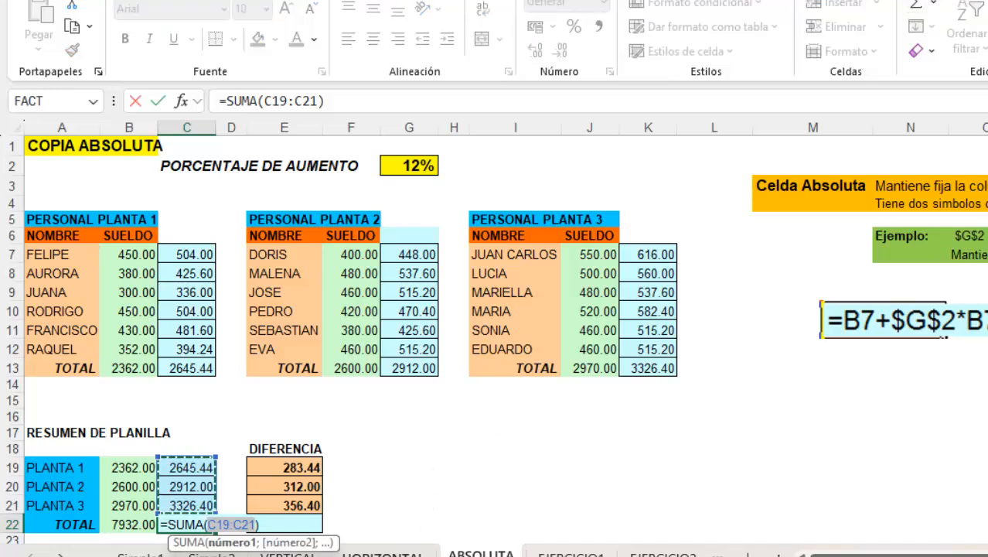
key(Return)
click(179, 503)
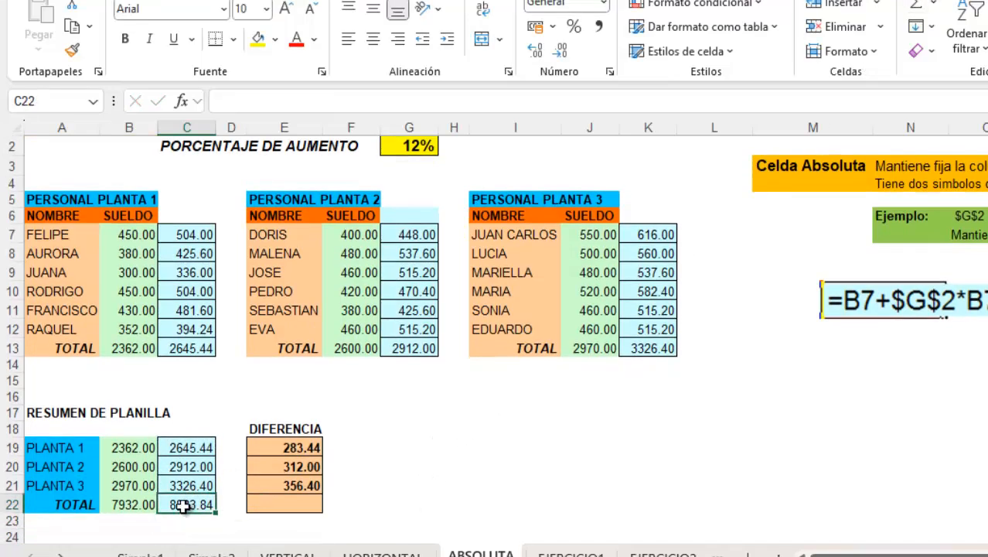
click(283, 502)
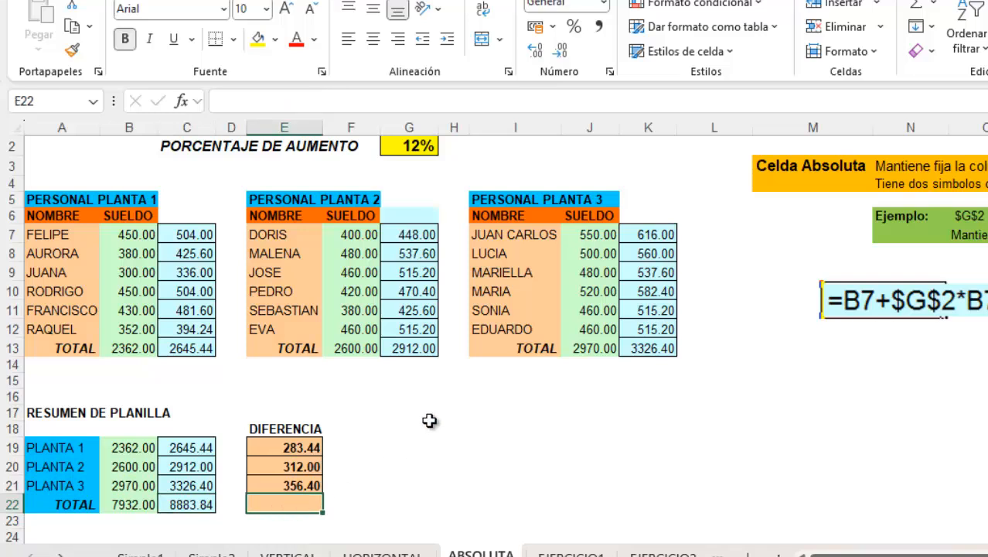
click(916, 10)
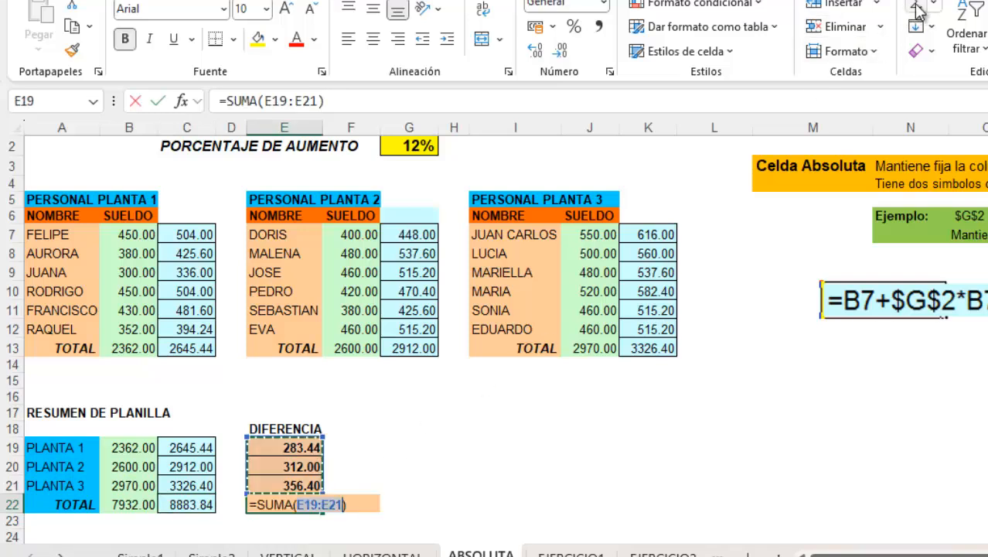
click(916, 9)
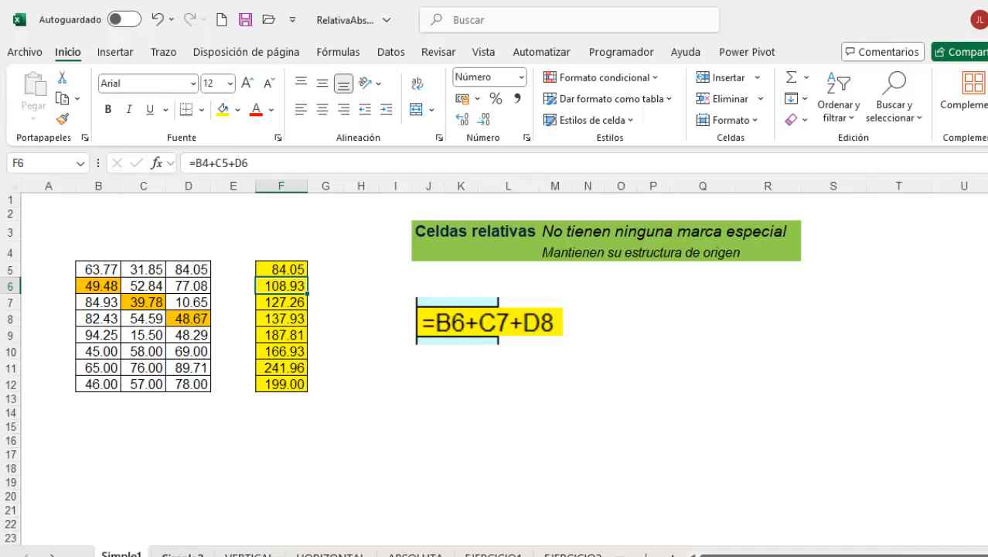
Step: Review the relative, mixed and absolute reference examples on the Simple2, VERTICAL, HORIZONTAL and ABSOLUTA sheets
click(183, 554)
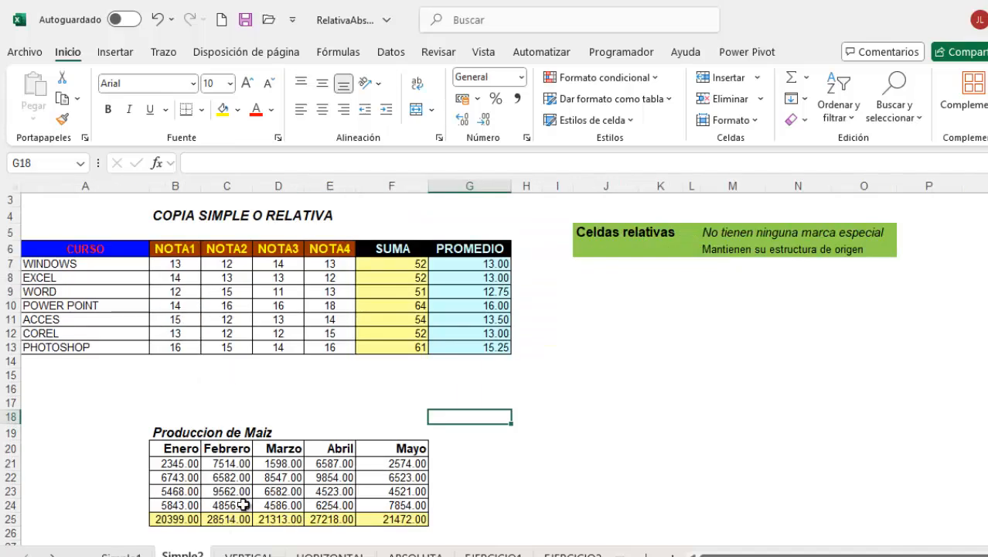
click(248, 554)
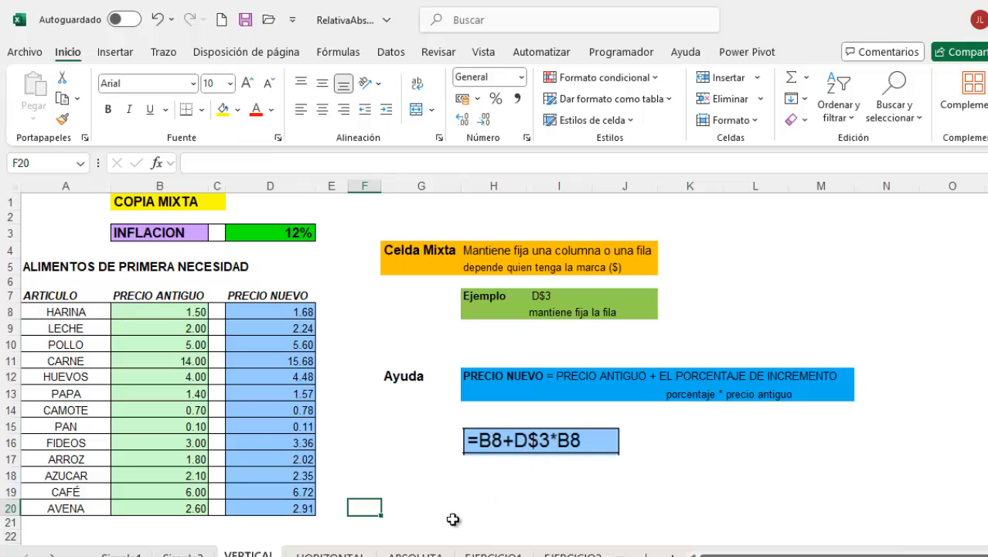
click(340, 550)
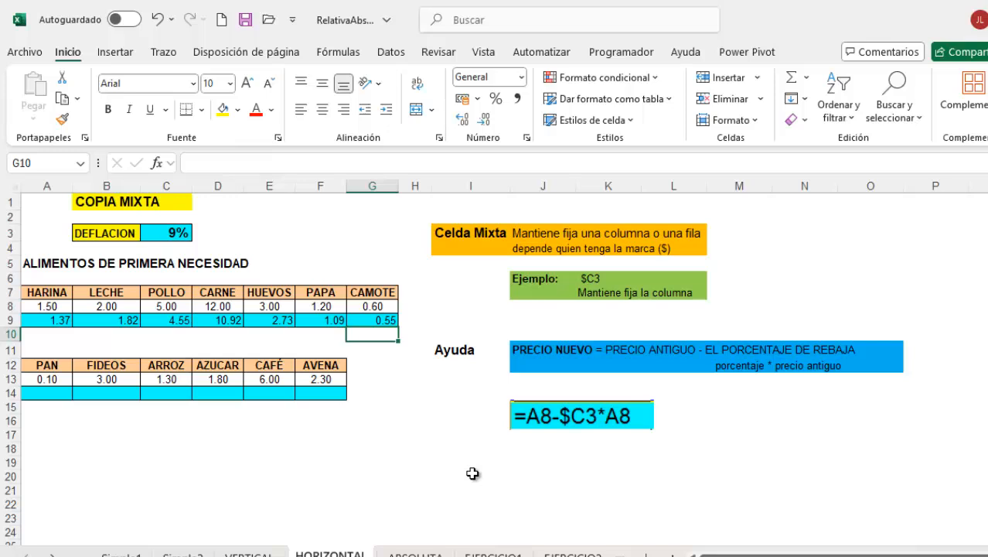
click(425, 554)
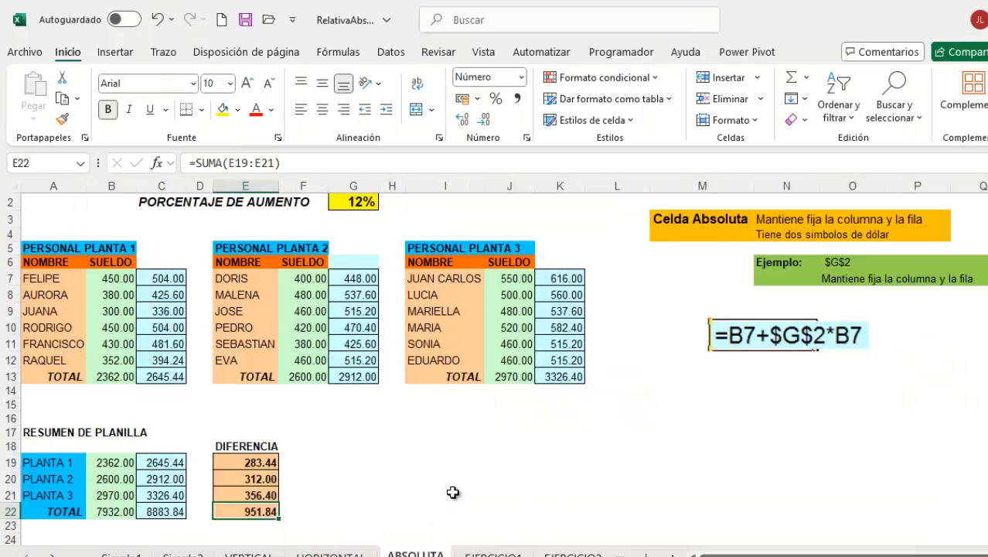